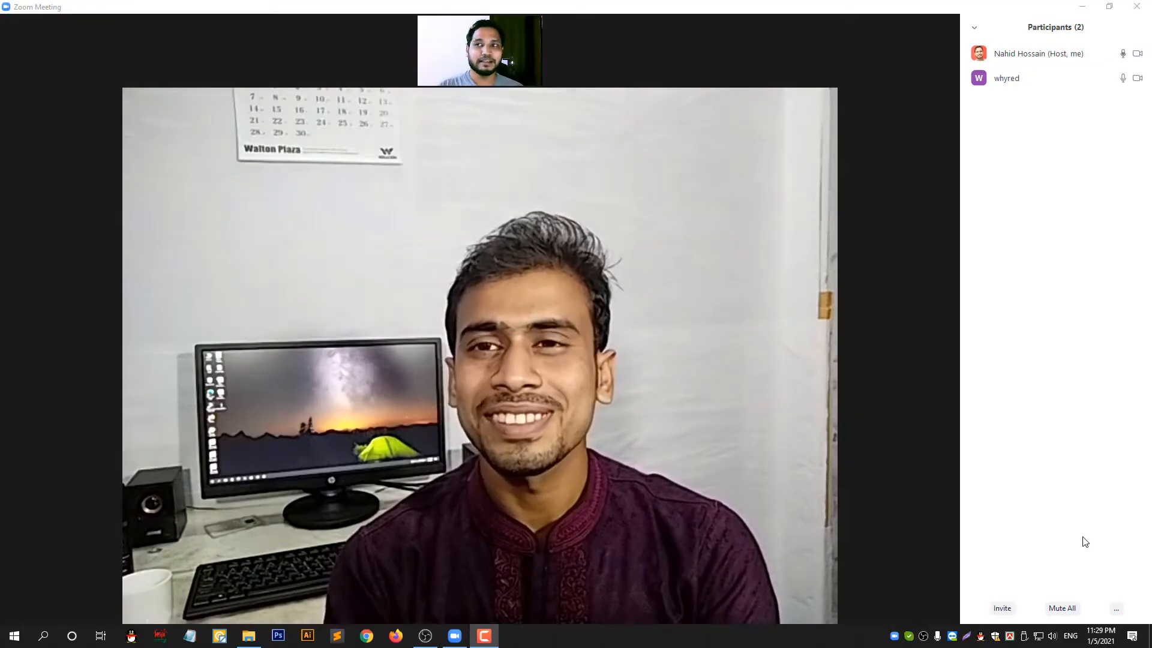
Pin the host's own video and add a second pin for the other participant's video in the meeting.
{"action": "mouse_move", "coordinate": [861, 406]}
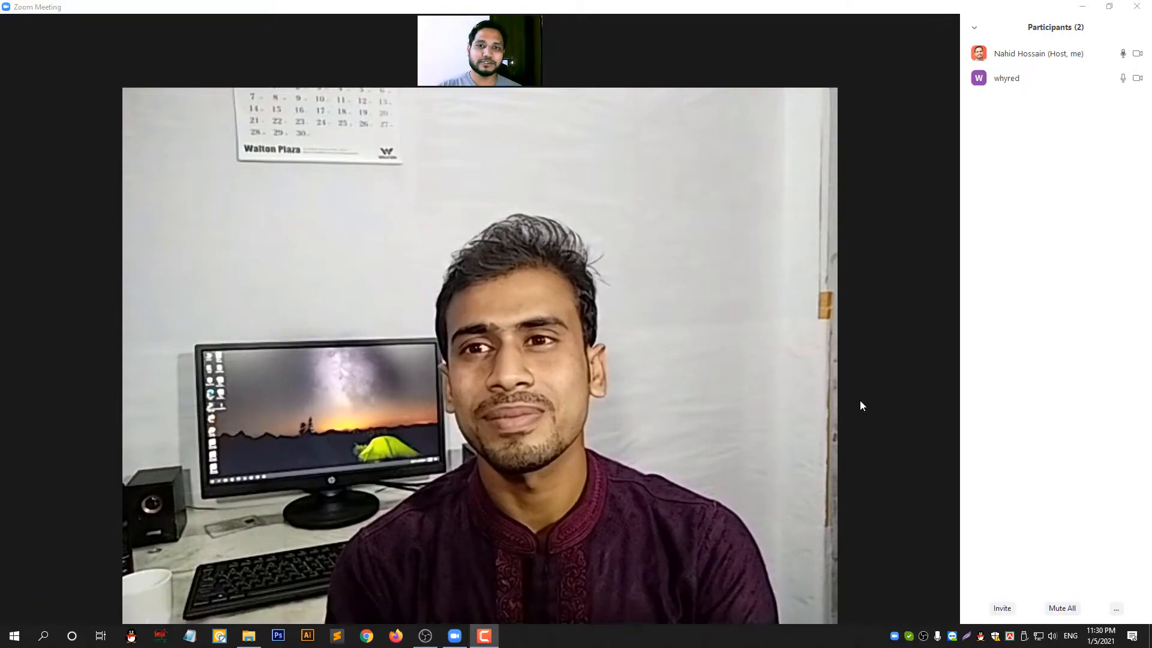
{"action": "mouse_move", "coordinate": [523, 42]}
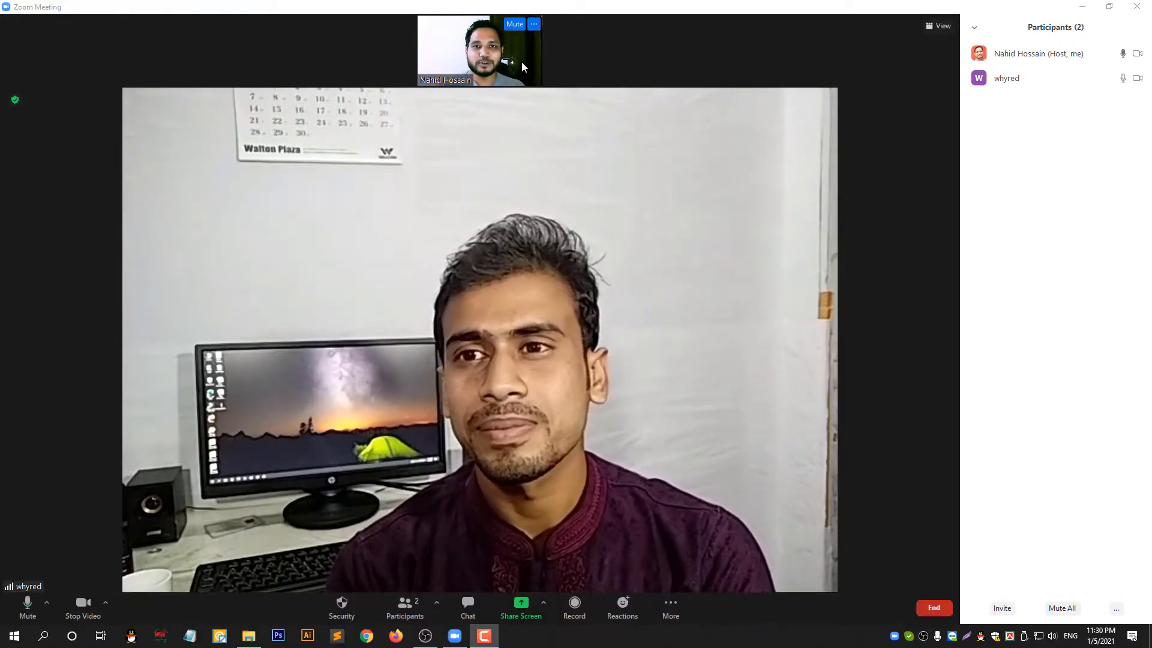
{"action": "right_click", "coordinate": [521, 60]}
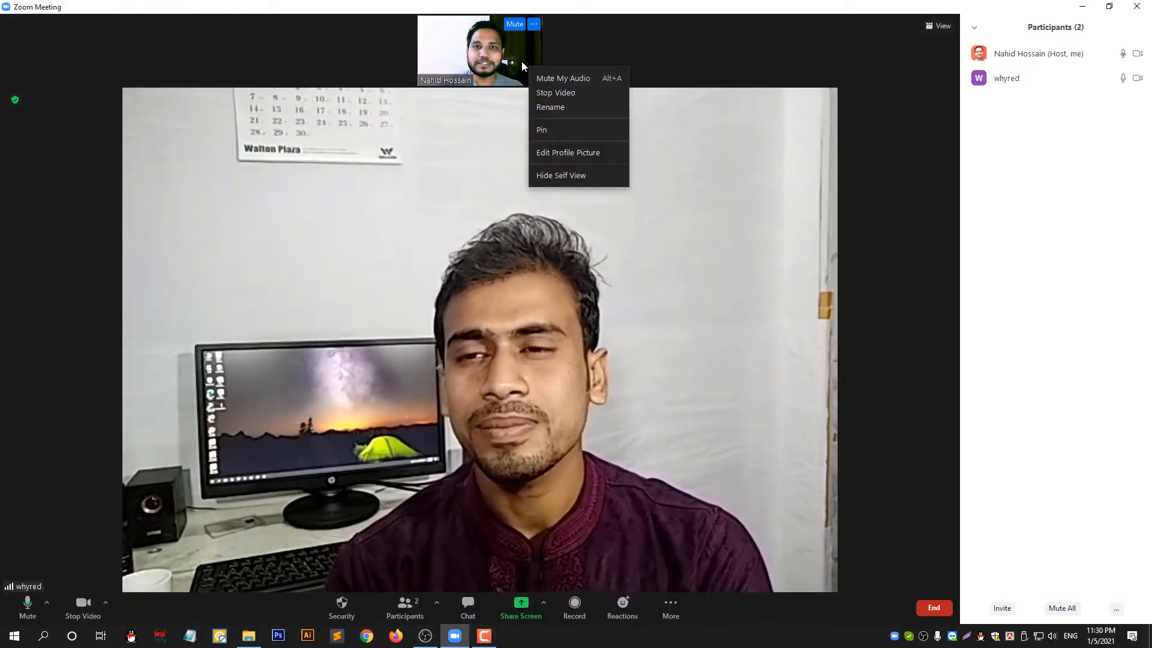
{"action": "left_click", "coordinate": [560, 130]}
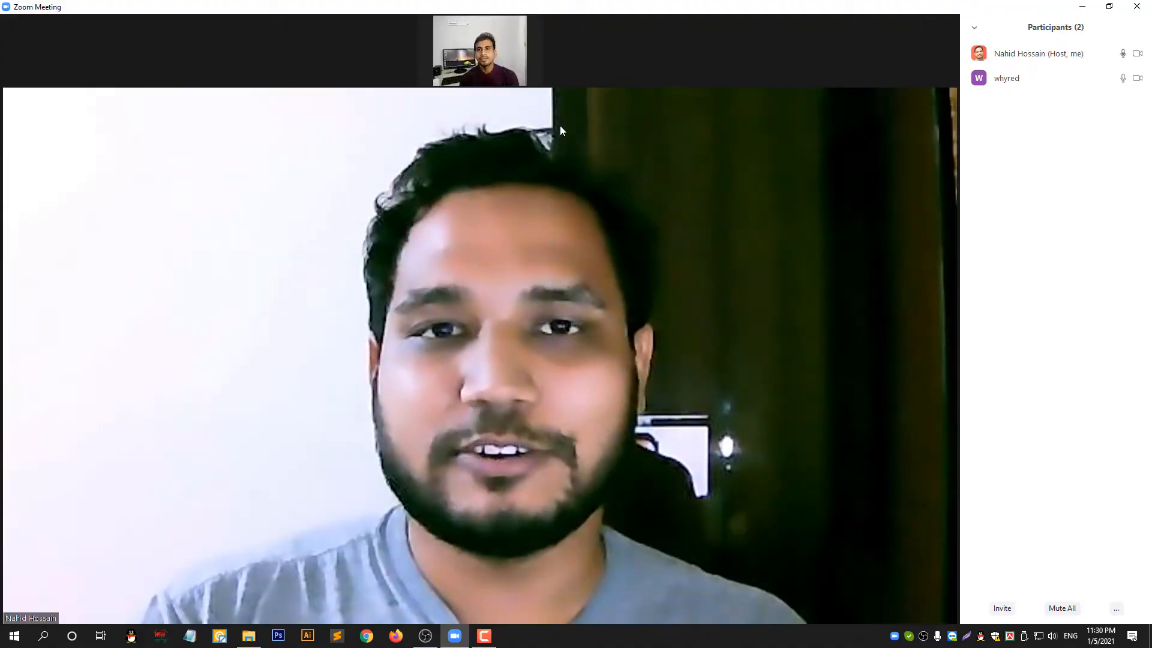
{"action": "left_click", "coordinate": [534, 24]}
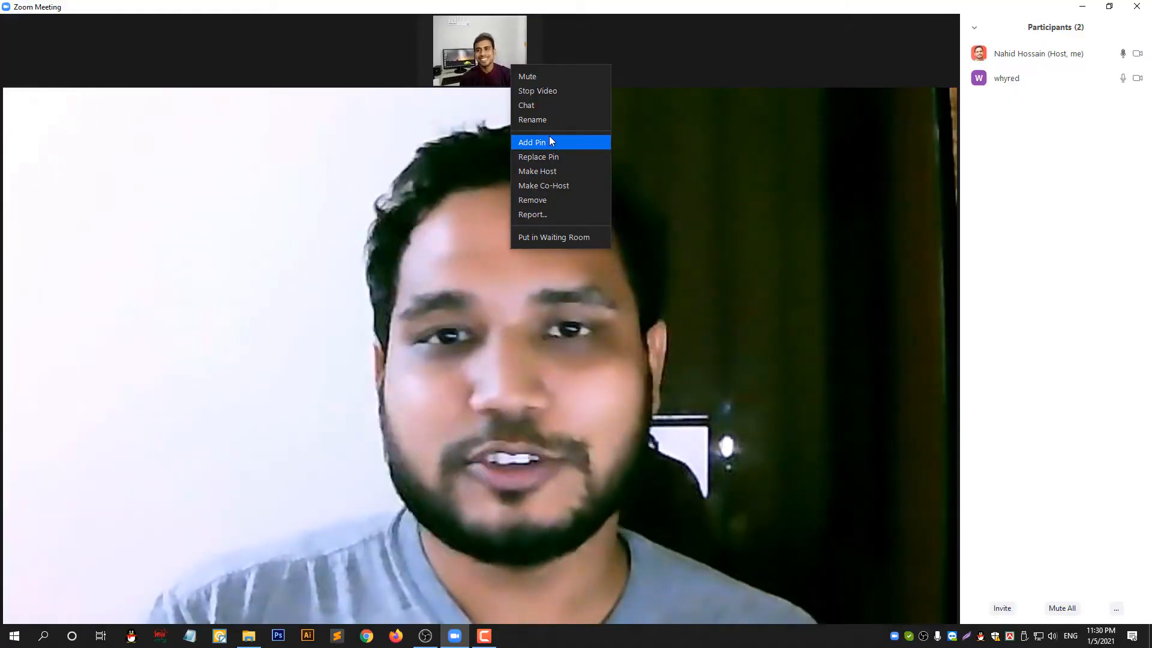
{"action": "left_click", "coordinate": [550, 141]}
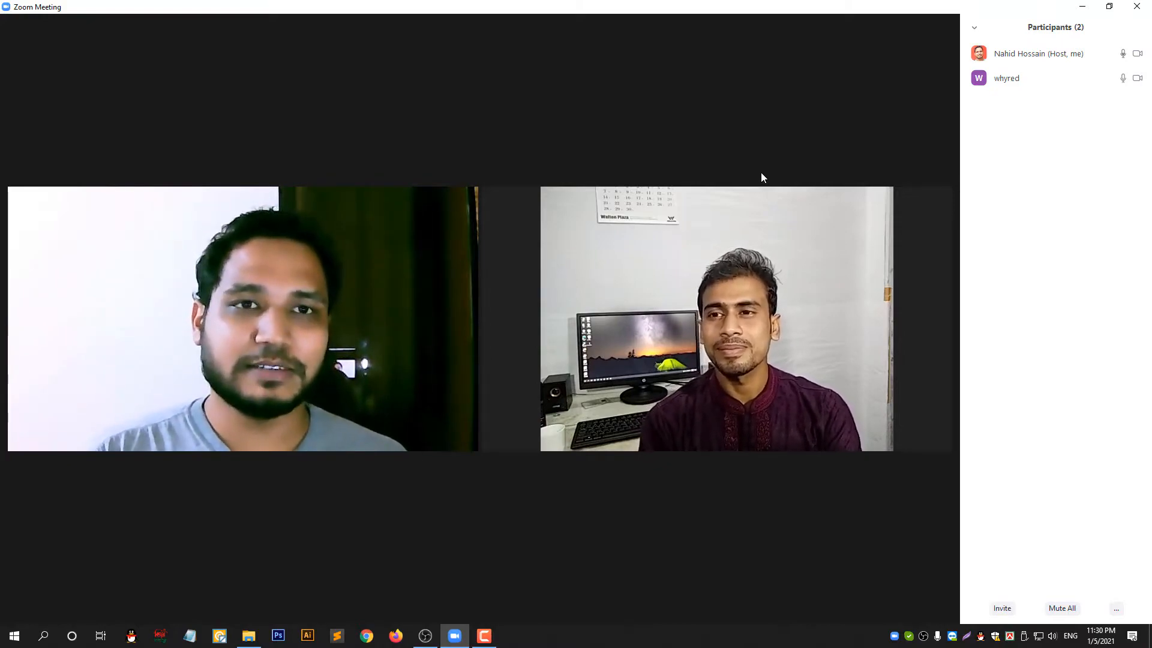
Switch to OBS and add Abstract Background Loop.mp4 from the Health People folder as a source in the scene.
{"action": "left_click", "coordinate": [420, 642]}
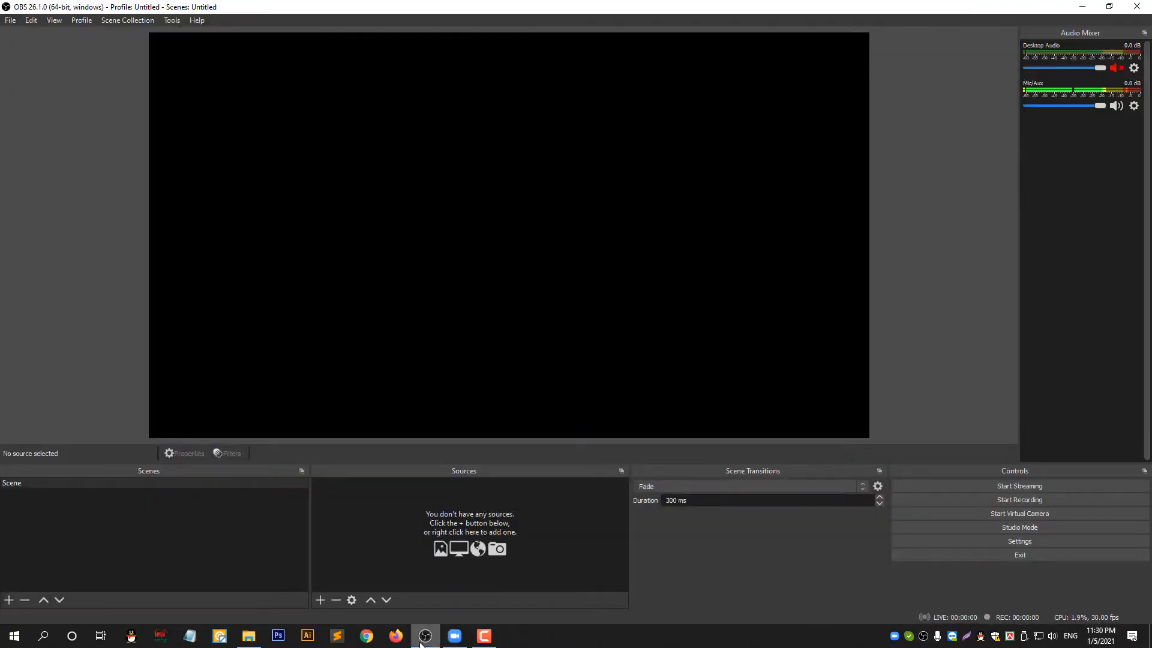
{"action": "left_click", "coordinate": [248, 639]}
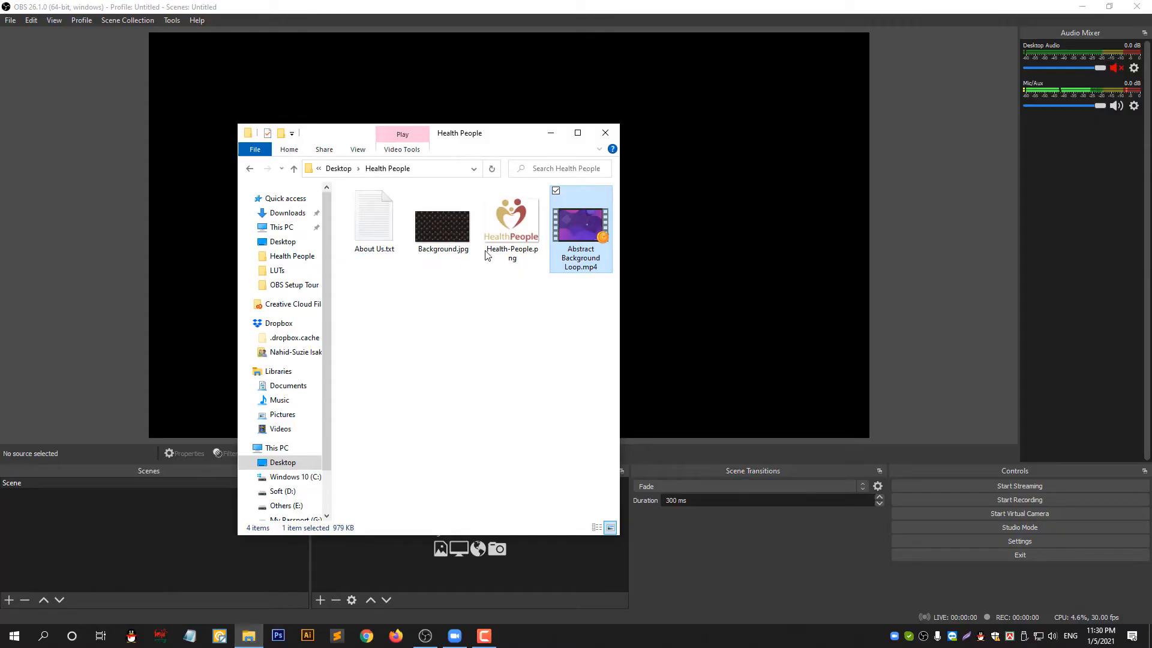
{"action": "mouse_move", "coordinate": [519, 139]}
{"action": "left_mouse_down"}
{"action": "mouse_move", "coordinate": [919, 175]}
{"action": "mouse_move", "coordinate": [932, 191]}
{"action": "left_mouse_up"}
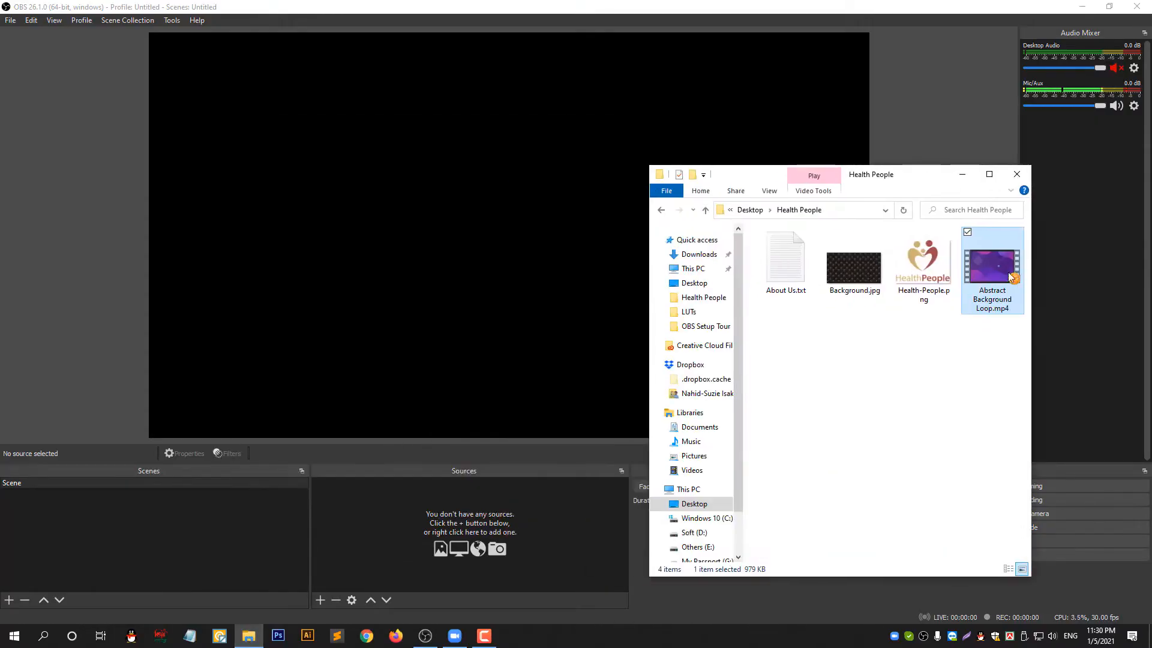
{"action": "left_click", "coordinate": [894, 379]}
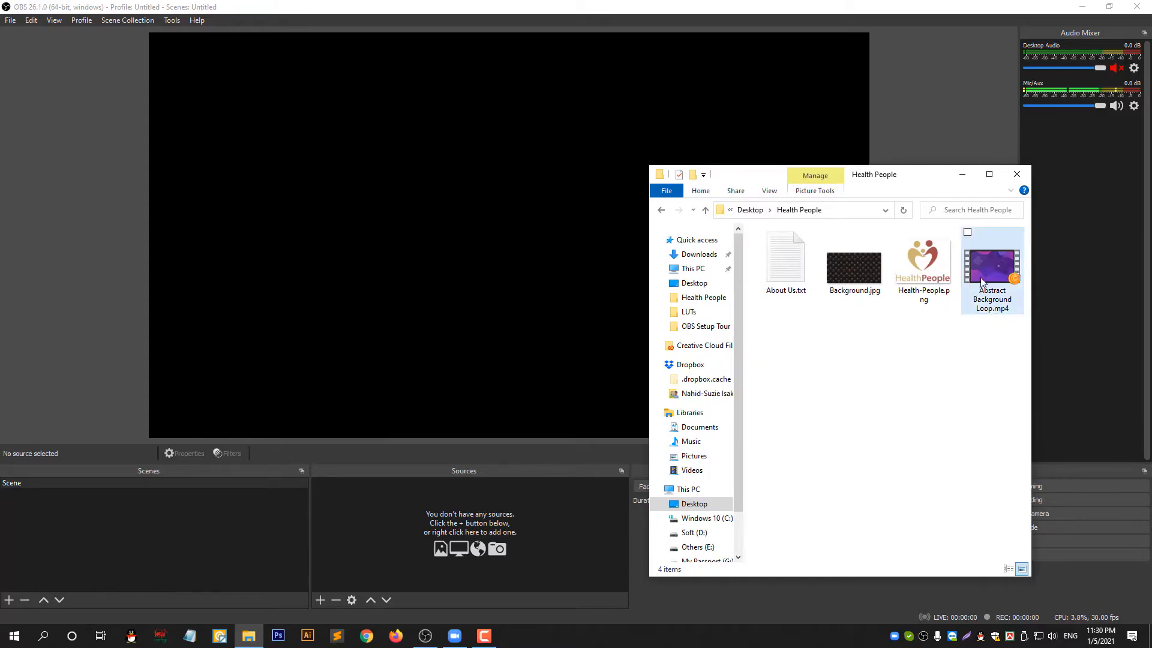
{"action": "left_click_drag", "start_coordinate": [999, 261], "coordinate": [407, 542]}
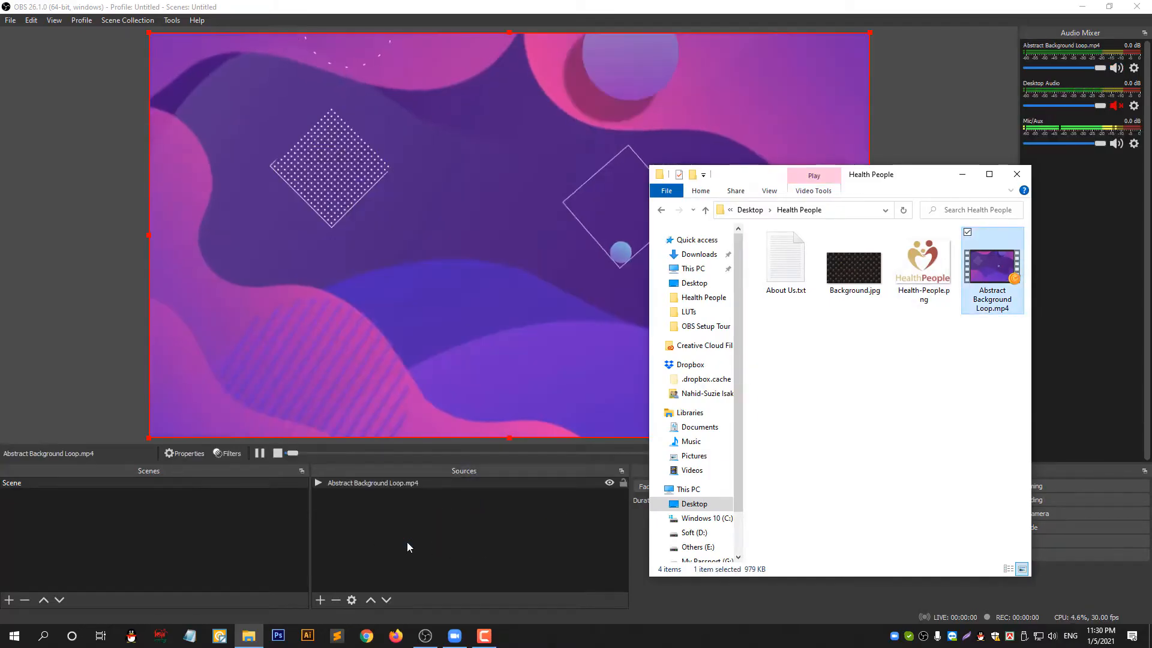
{"action": "left_click", "coordinate": [963, 174]}
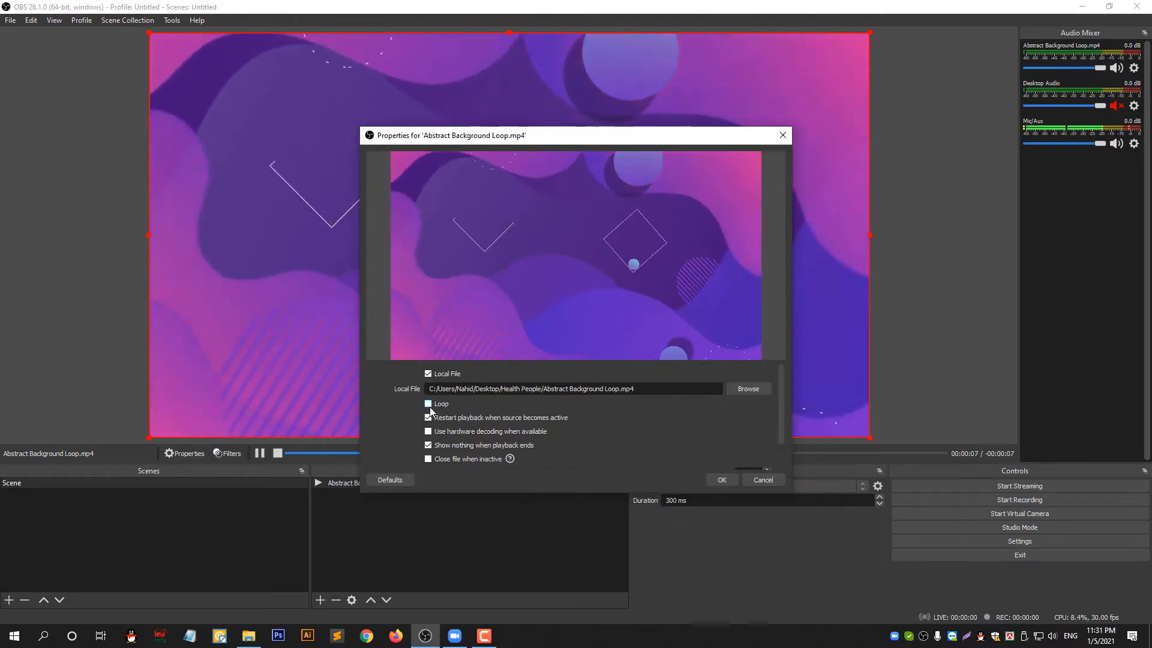
Enable looping for the Abstract Background Loop.mp4 source and lock it in the scene.
{"action": "left_click", "coordinate": [427, 404]}
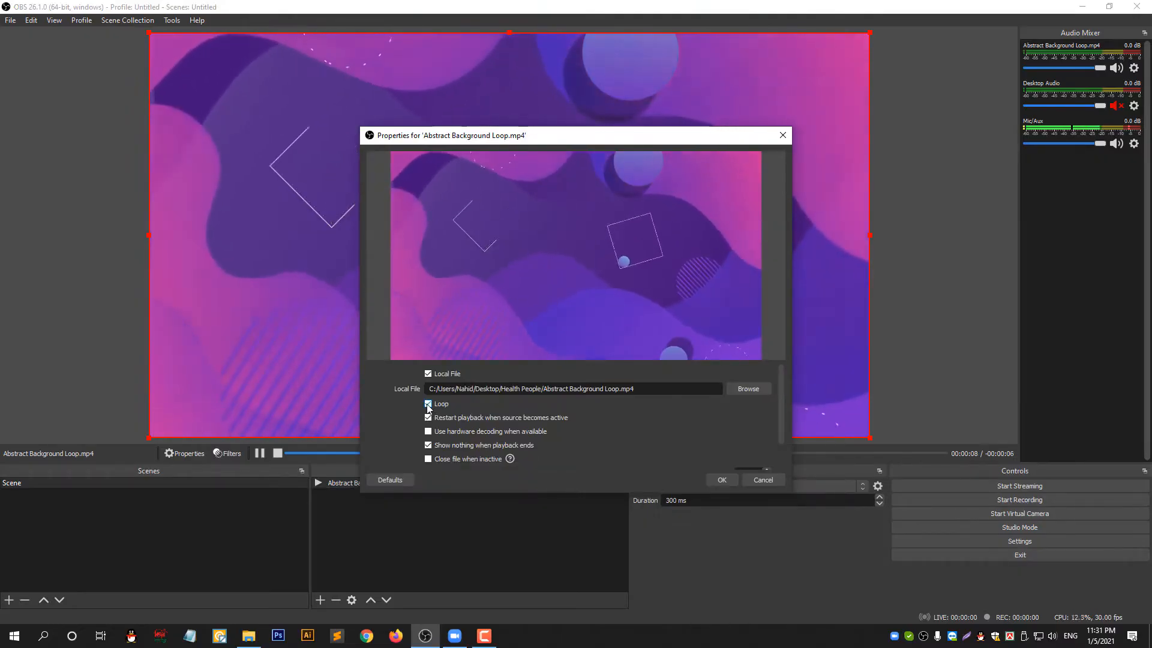
{"action": "left_click", "coordinate": [717, 477]}
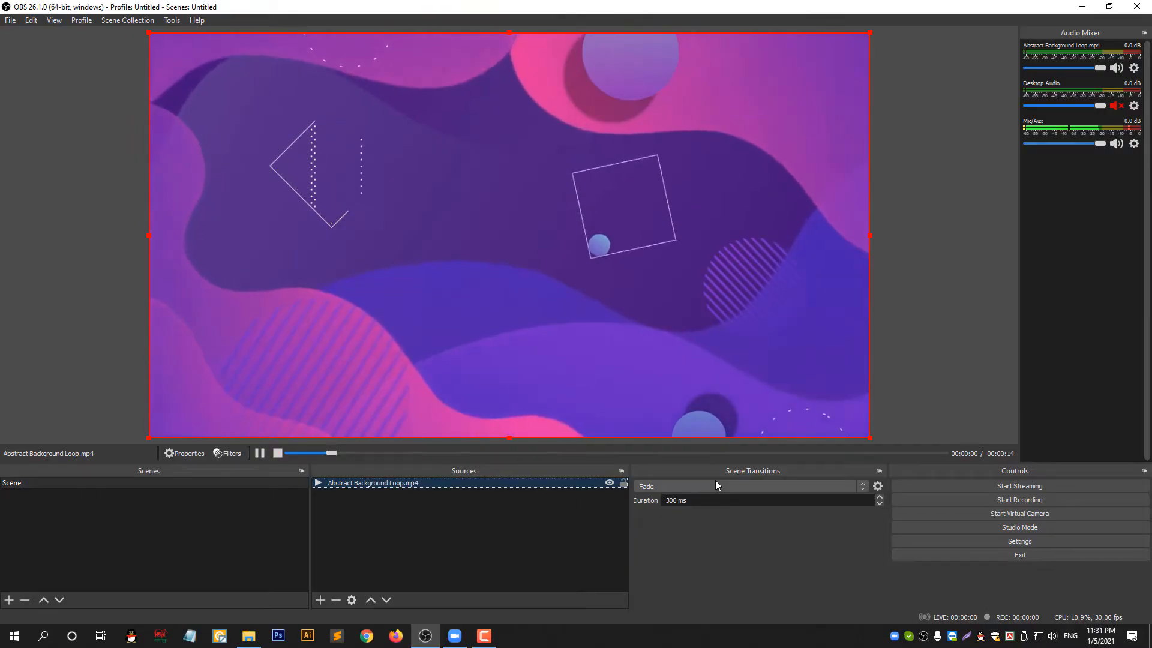
{"action": "left_click", "coordinate": [624, 483]}
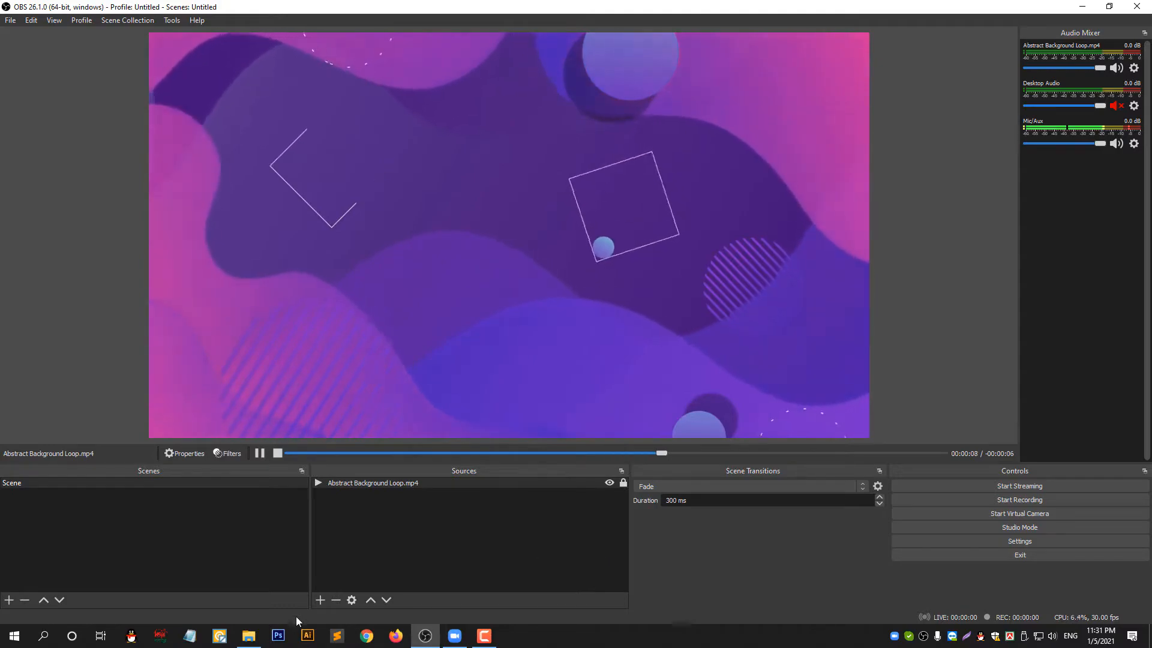
Add Health-People.png from the Health People folder as a source, shrunk to a small logo in the canvas's upper-right corner.
{"action": "left_click", "coordinate": [248, 636]}
{"action": "left_click_drag", "start_coordinate": [910, 257], "coordinate": [434, 517]}
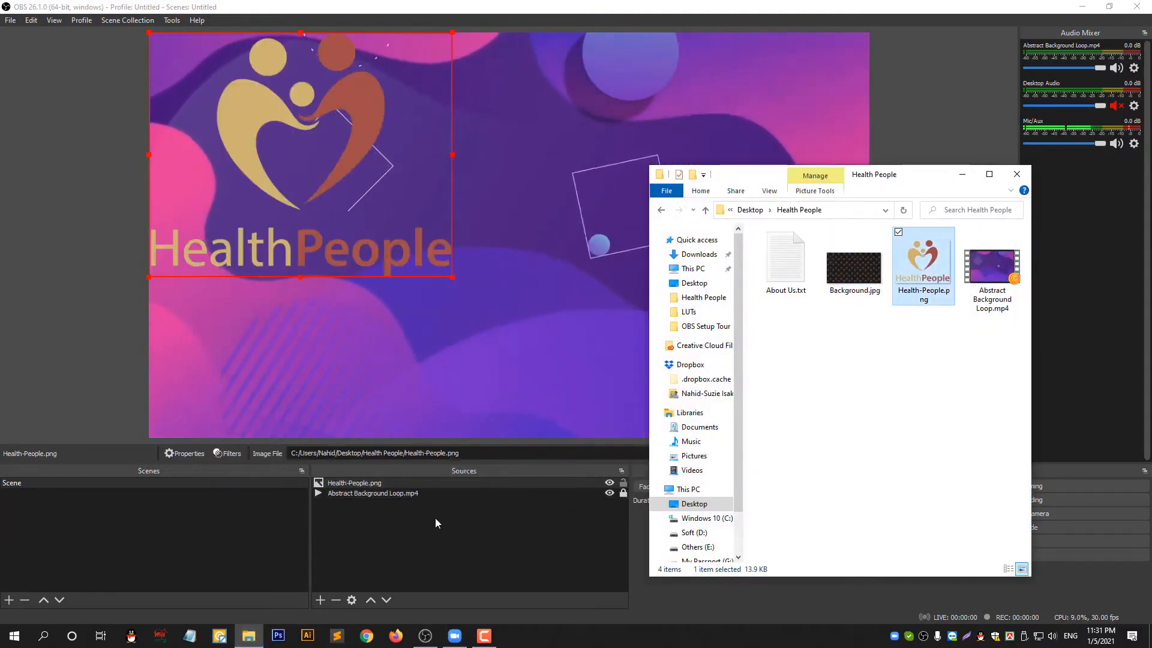
{"action": "mouse_move", "coordinate": [454, 278]}
{"action": "left_mouse_down"}
{"action": "mouse_move", "coordinate": [218, 104]}
{"action": "mouse_move", "coordinate": [775, 107]}
{"action": "mouse_move", "coordinate": [789, 96]}
{"action": "left_mouse_up"}
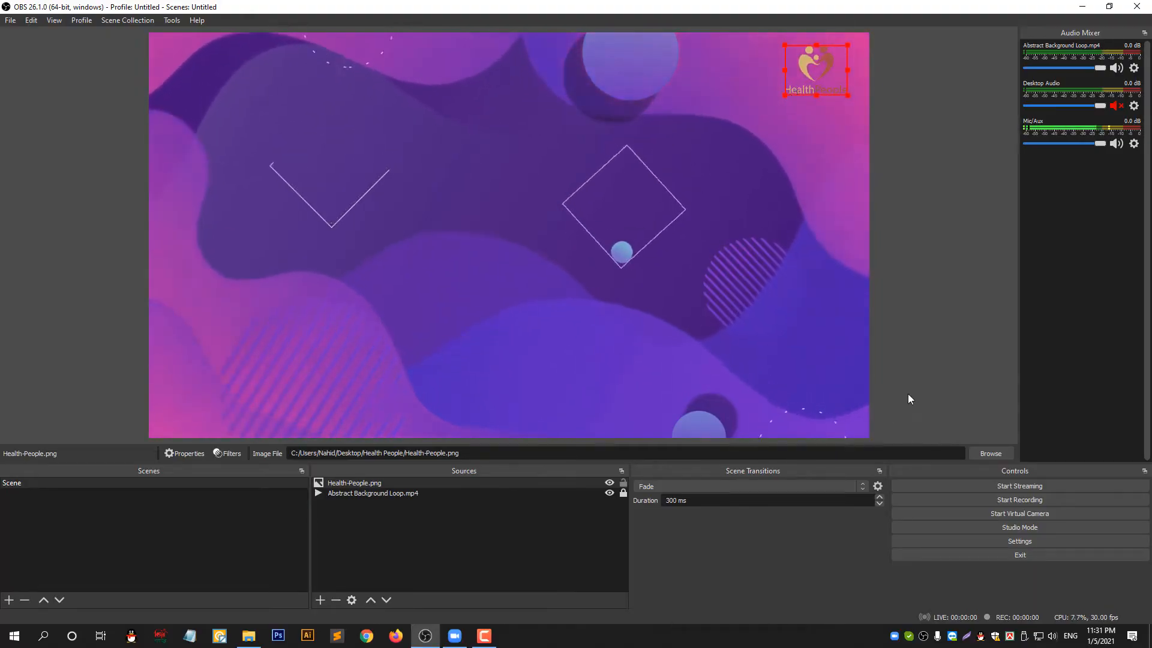
{"action": "left_click", "coordinate": [384, 583]}
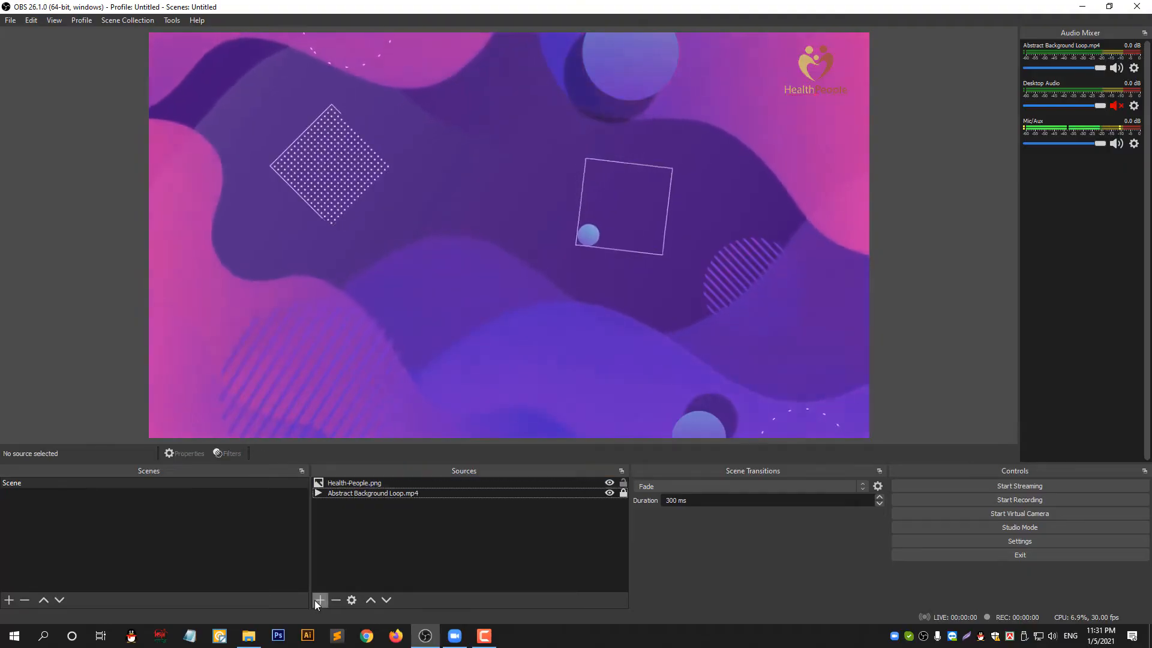
Create a Color Source with the default name and set its color to #aaaa7f.
{"action": "left_click", "coordinate": [320, 599]}
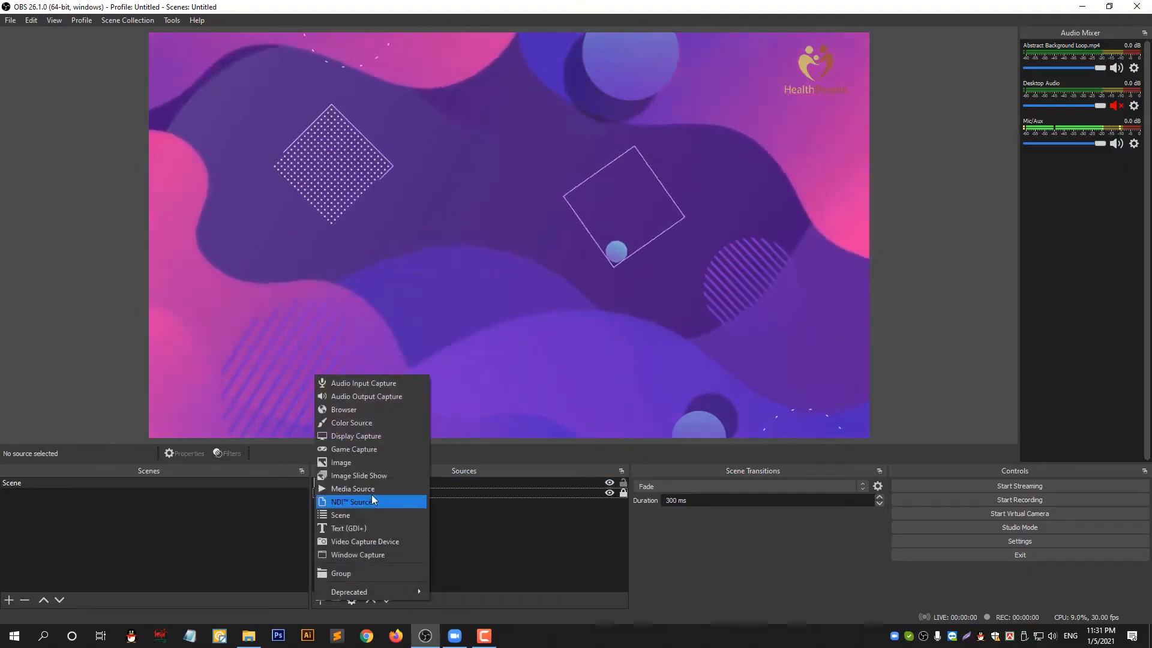
{"action": "left_click", "coordinate": [368, 422]}
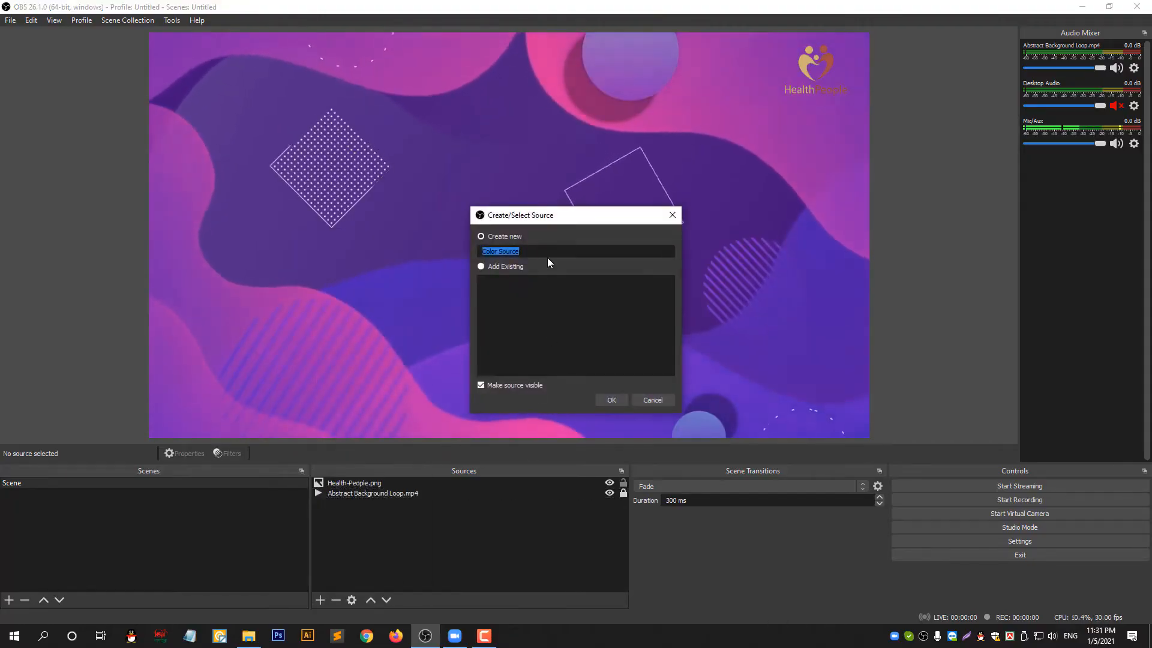
{"action": "left_click", "coordinate": [618, 403]}
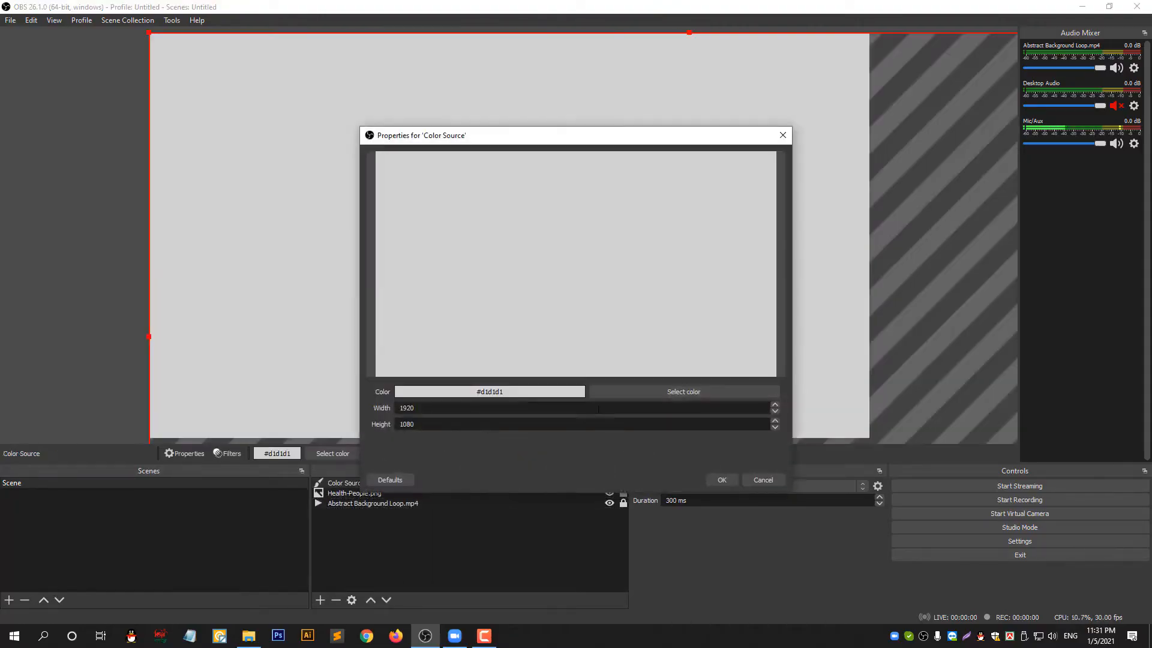
{"action": "left_click", "coordinate": [642, 395]}
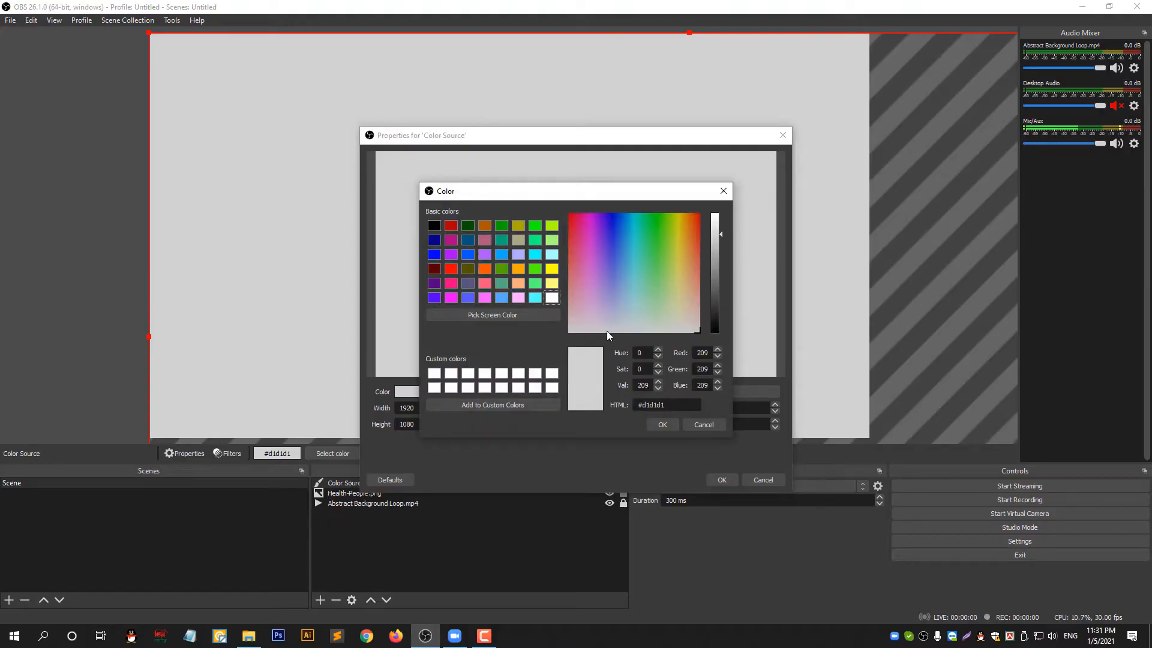
{"action": "left_click_drag", "start_coordinate": [589, 258], "coordinate": [581, 233]}
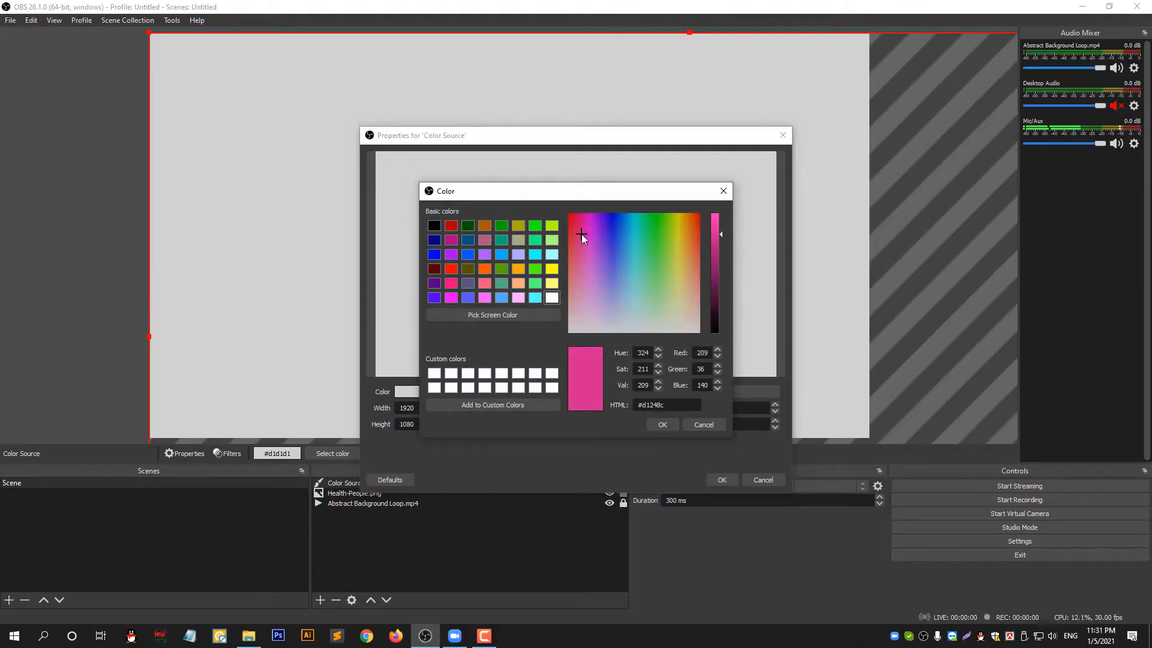
{"action": "left_click", "coordinate": [552, 269]}
{"action": "left_click", "coordinate": [517, 241]}
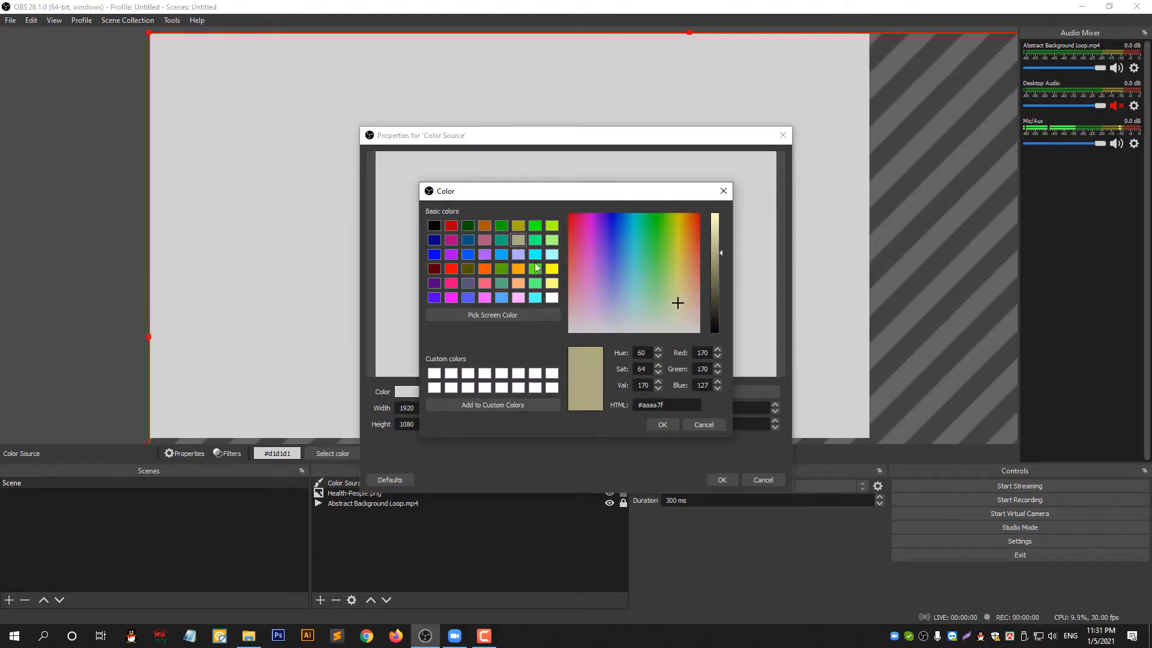
{"action": "left_click", "coordinate": [660, 425]}
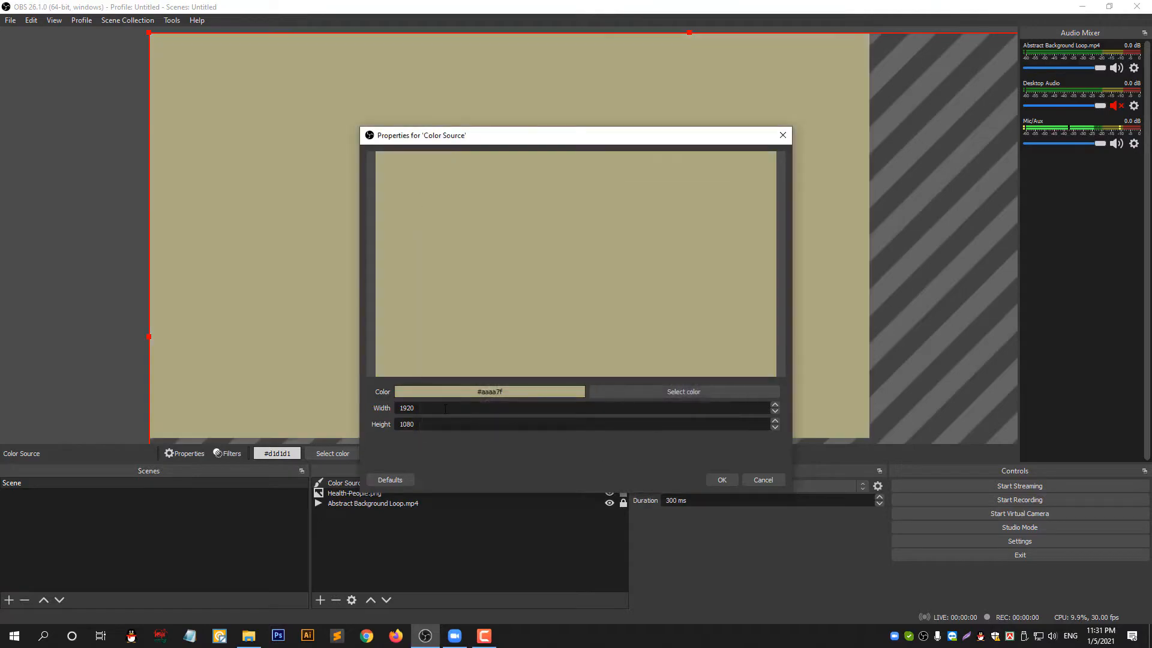
Set the color source's width to 1280 and reduce its height to a horizontal band about one seventh of the canvas height.
{"action": "type", "text": "1280"}
{"action": "key", "text": "Tab"}
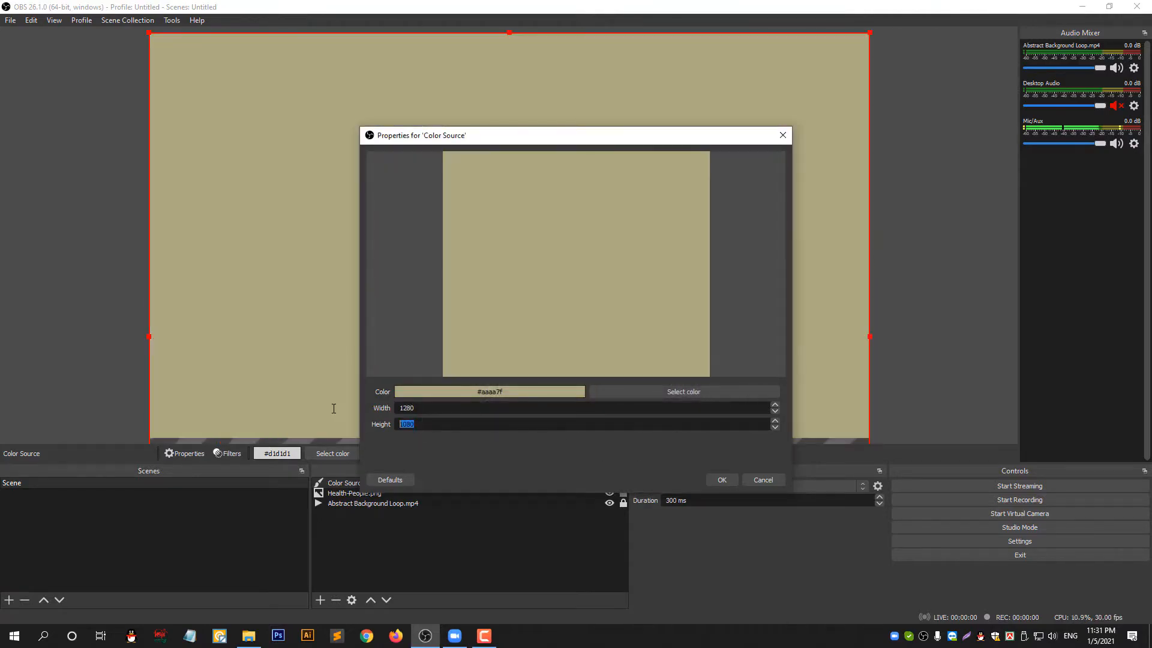
{"action": "type", "text": "150"}
{"action": "key", "text": "Return"}
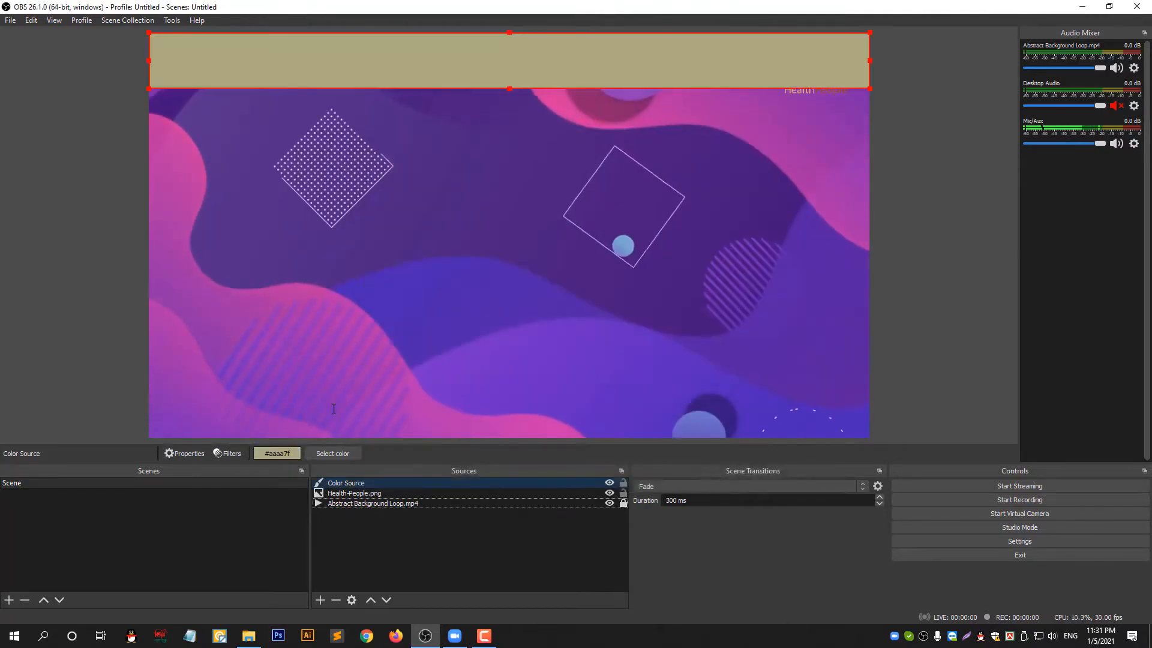
Move the color band to the canvas's bottom edge and lower its top edge to leave a thin strip.
{"action": "left_click_drag", "start_coordinate": [624, 84], "coordinate": [624, 432]}
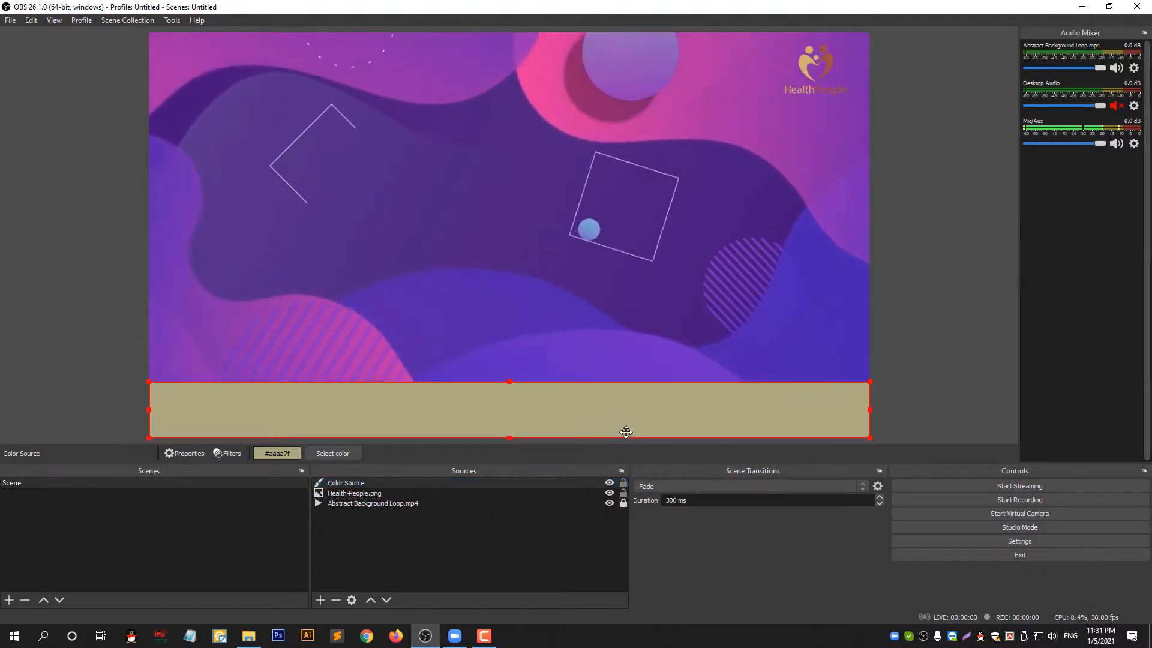
{"action": "left_click", "coordinate": [507, 379]}
{"action": "left_click", "coordinate": [509, 384]}
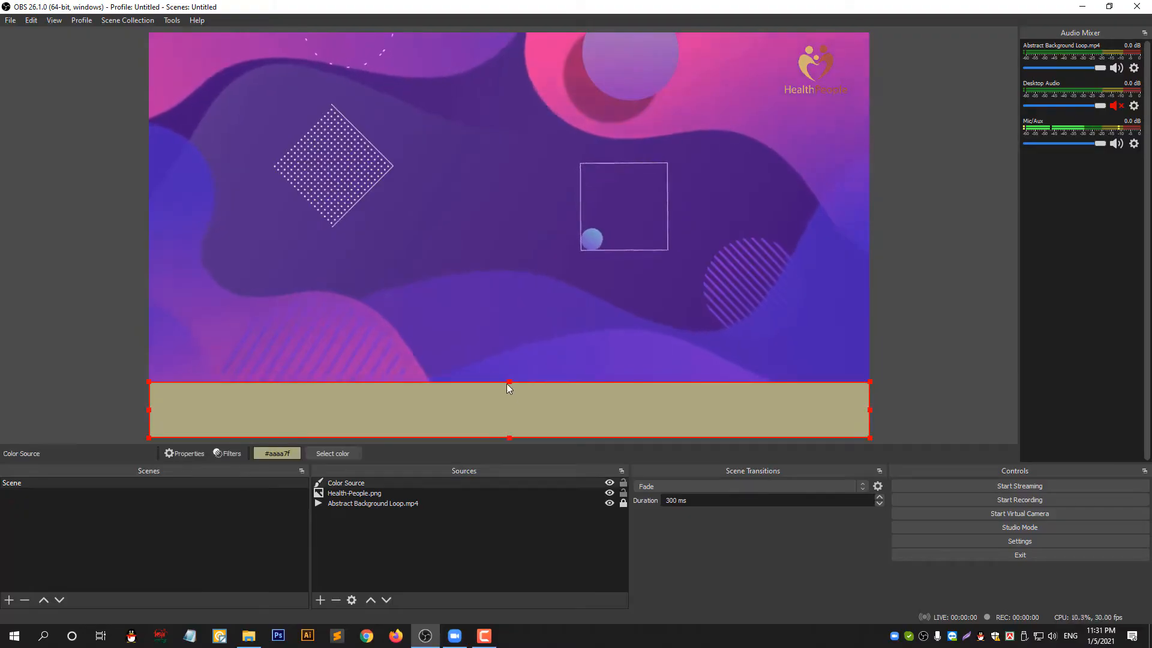
{"action": "left_click_drag", "start_coordinate": [509, 382], "coordinate": [506, 415]}
{"action": "left_click", "coordinate": [441, 541]}
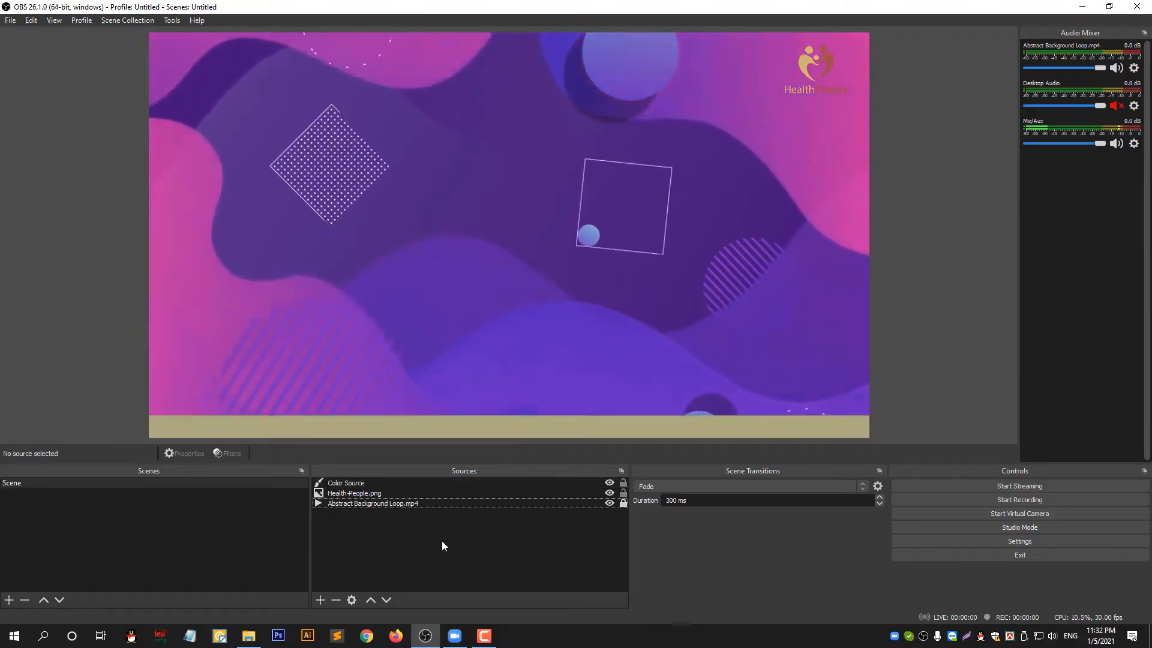
Add a Color Correction filter to the color source and set its opacity to 55.
{"action": "left_click", "coordinate": [351, 486]}
{"action": "right_click", "coordinate": [362, 483]}
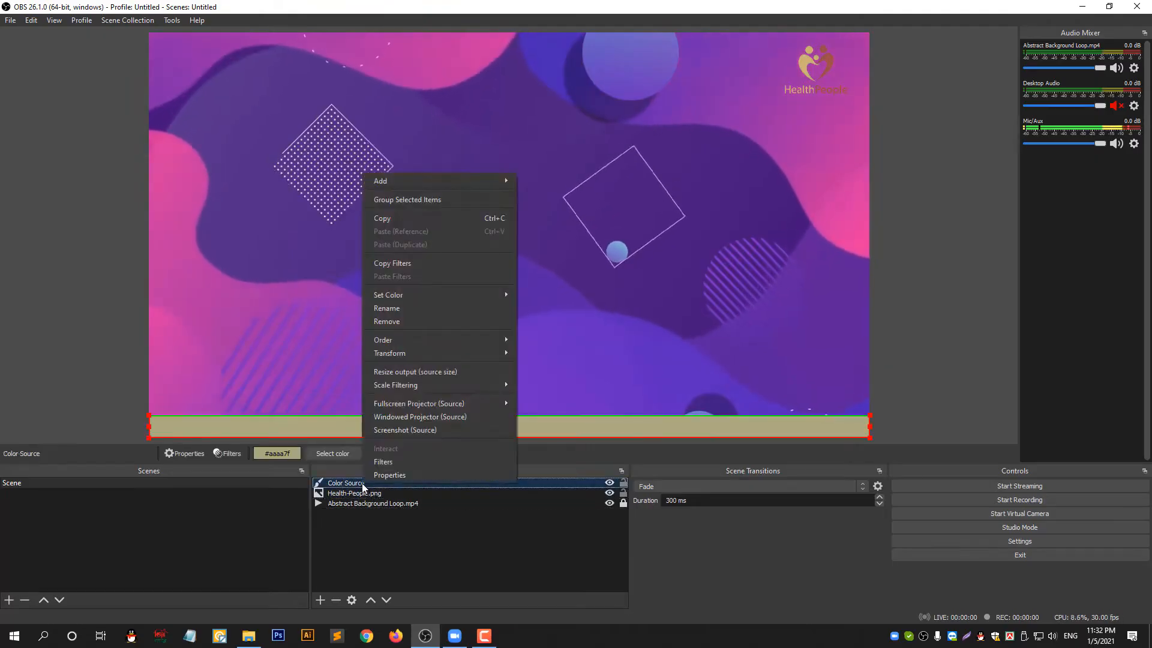
{"action": "left_click", "coordinate": [387, 462]}
{"action": "mouse_move", "coordinate": [445, 380]}
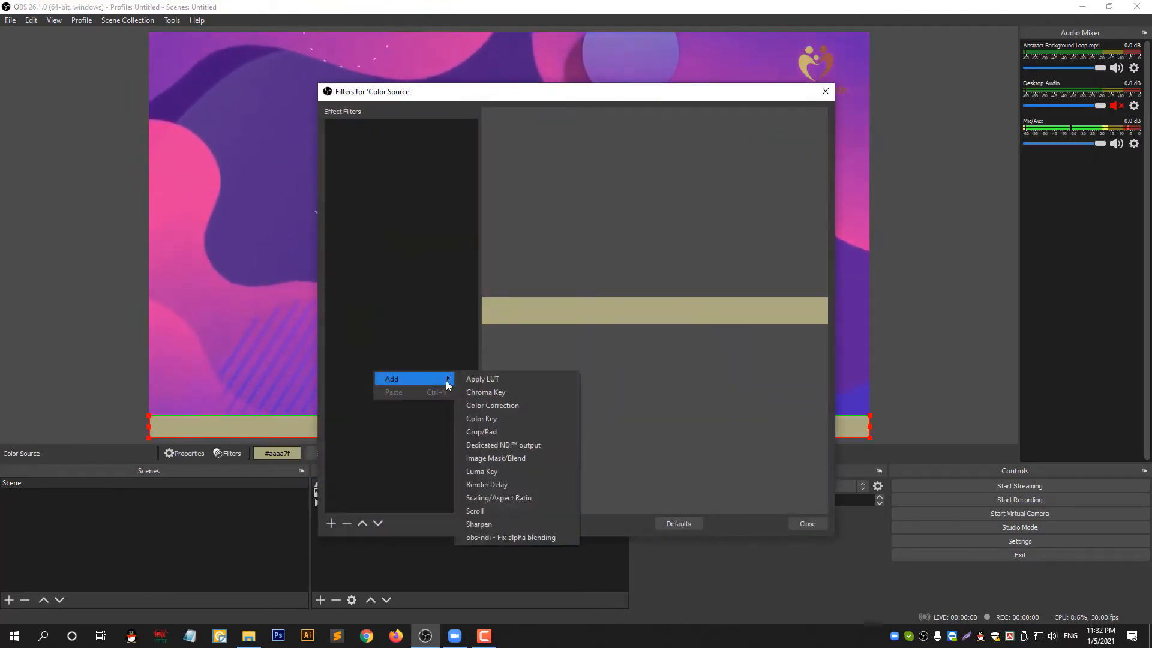
{"action": "left_click", "coordinate": [495, 405]}
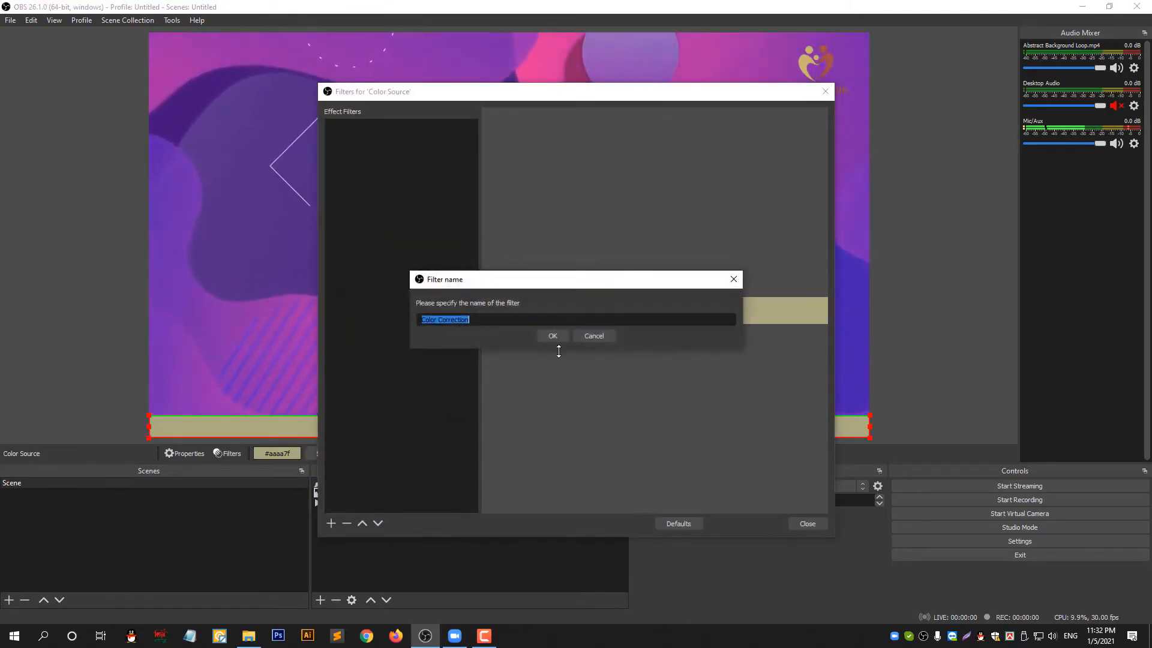
{"action": "left_click", "coordinate": [559, 340]}
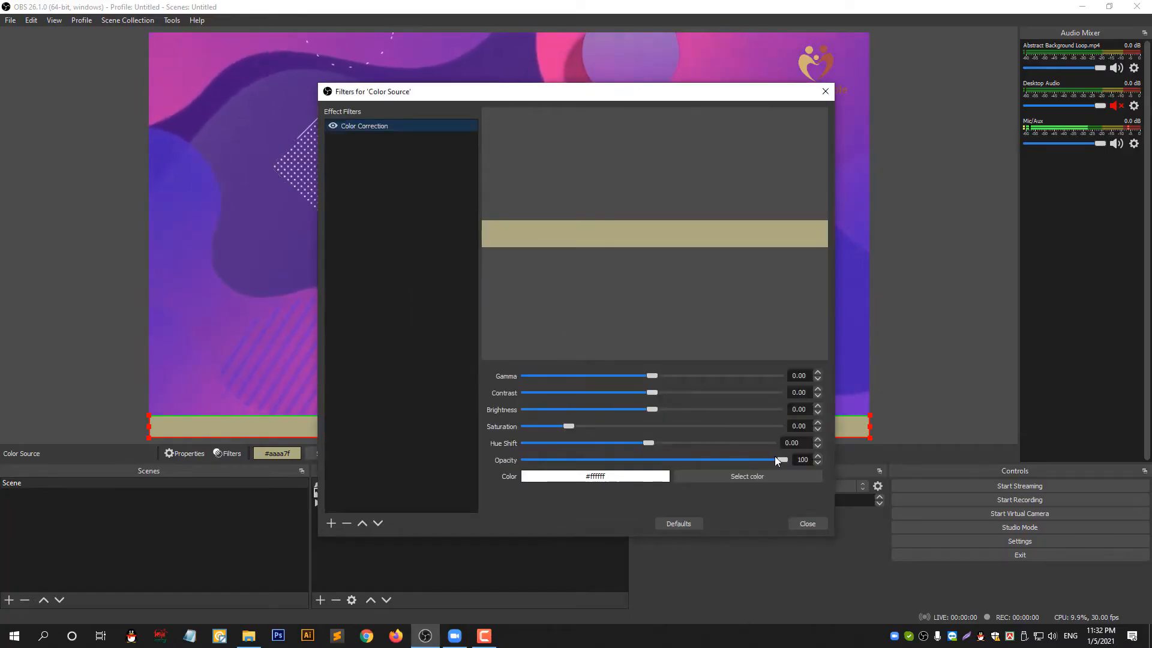
{"action": "left_click_drag", "start_coordinate": [778, 460], "coordinate": [665, 468]}
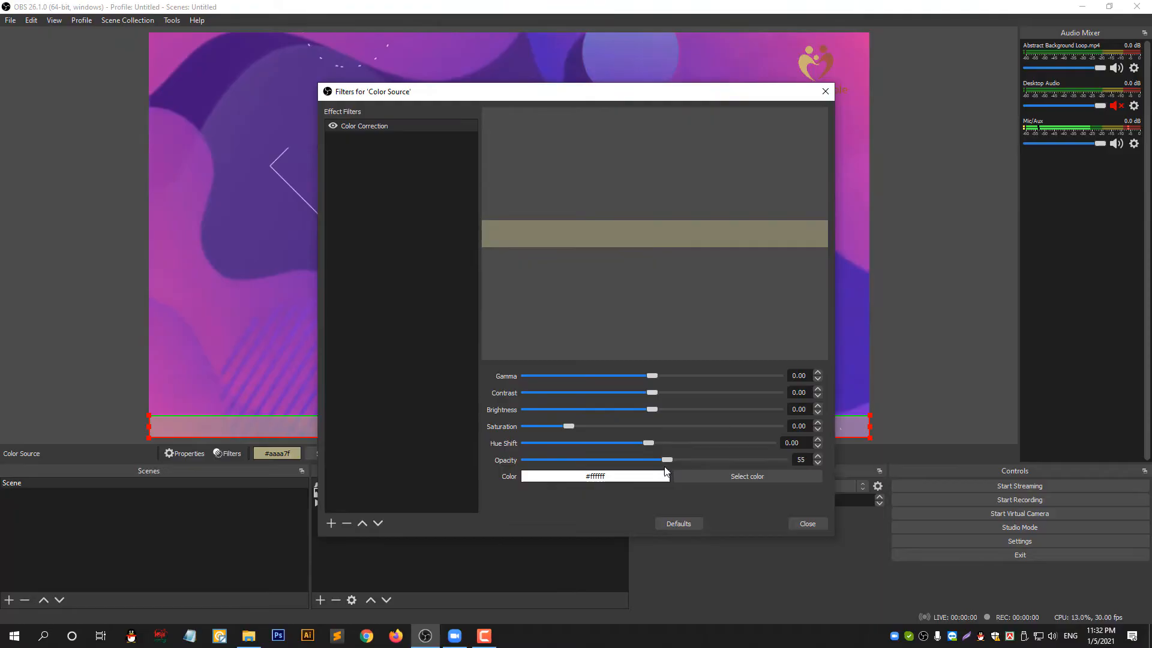
Close the color source's filters and lock the Color Source and Health-People.png sources.
{"action": "left_click", "coordinate": [808, 524]}
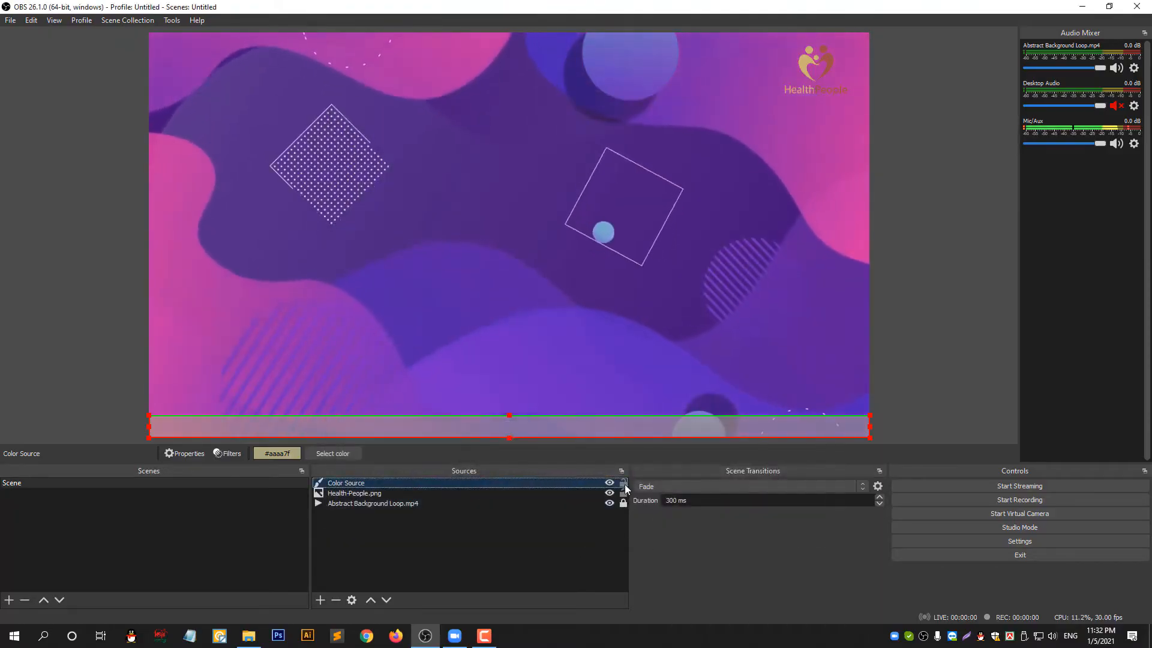
{"action": "left_click", "coordinate": [623, 483]}
{"action": "left_click", "coordinate": [623, 493]}
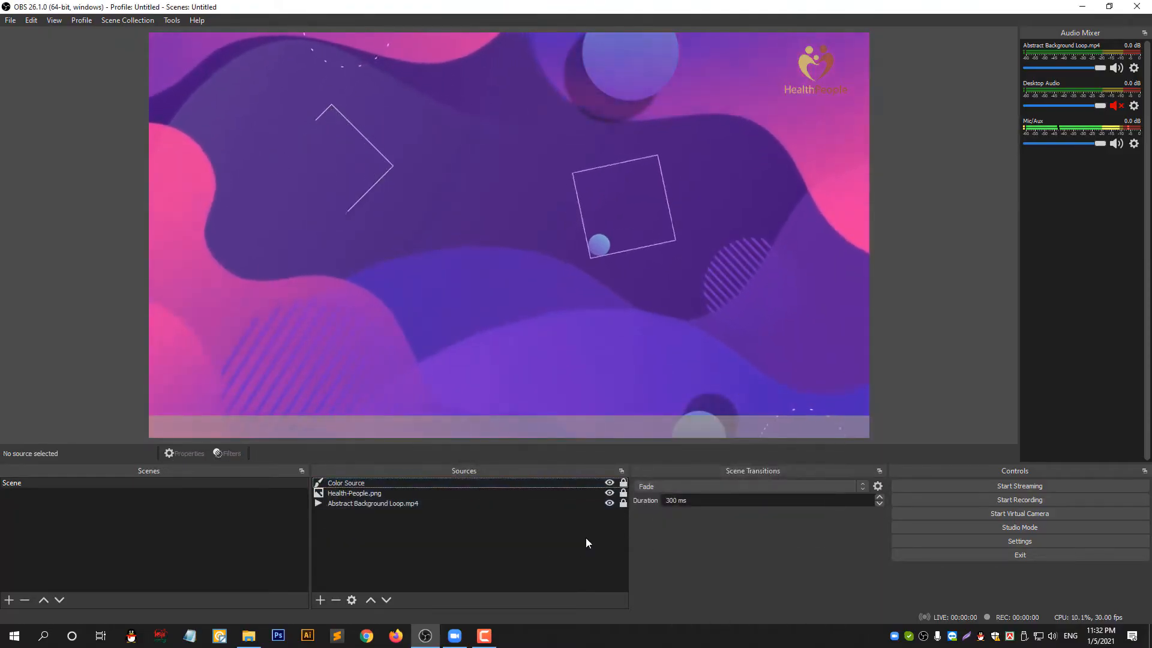
Add a Text (GDI+) source reading "A community health agency and health care providers to empower program participants to lead healthier, safer and more productive lives.".
{"action": "left_click", "coordinate": [320, 600]}
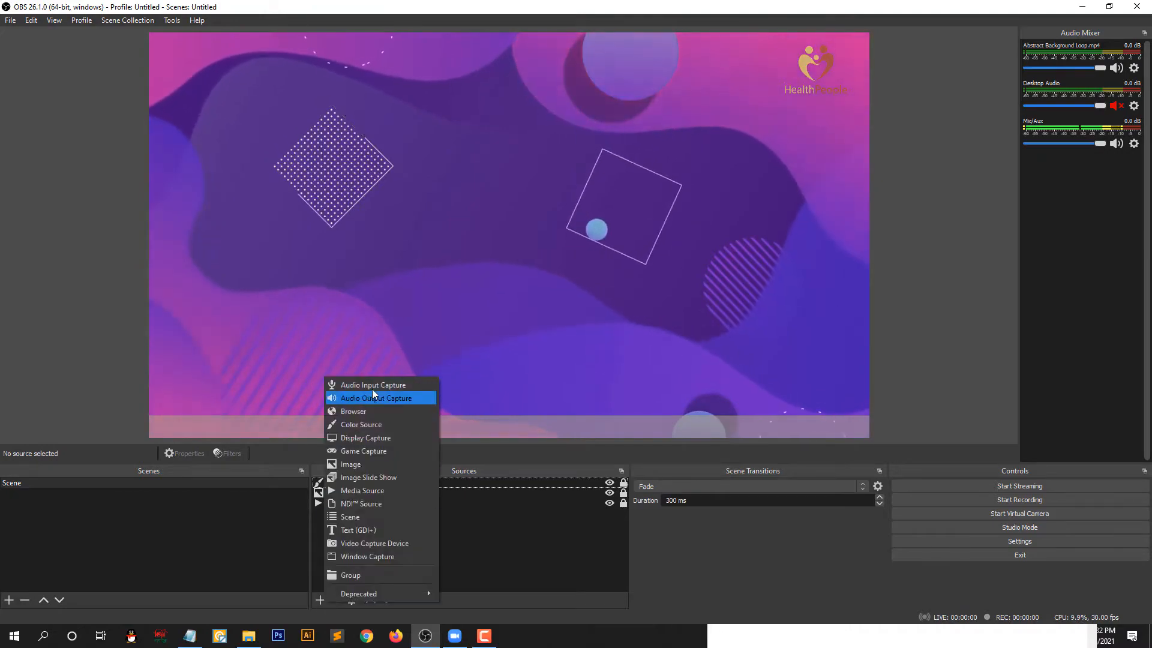
{"action": "left_click", "coordinate": [366, 533]}
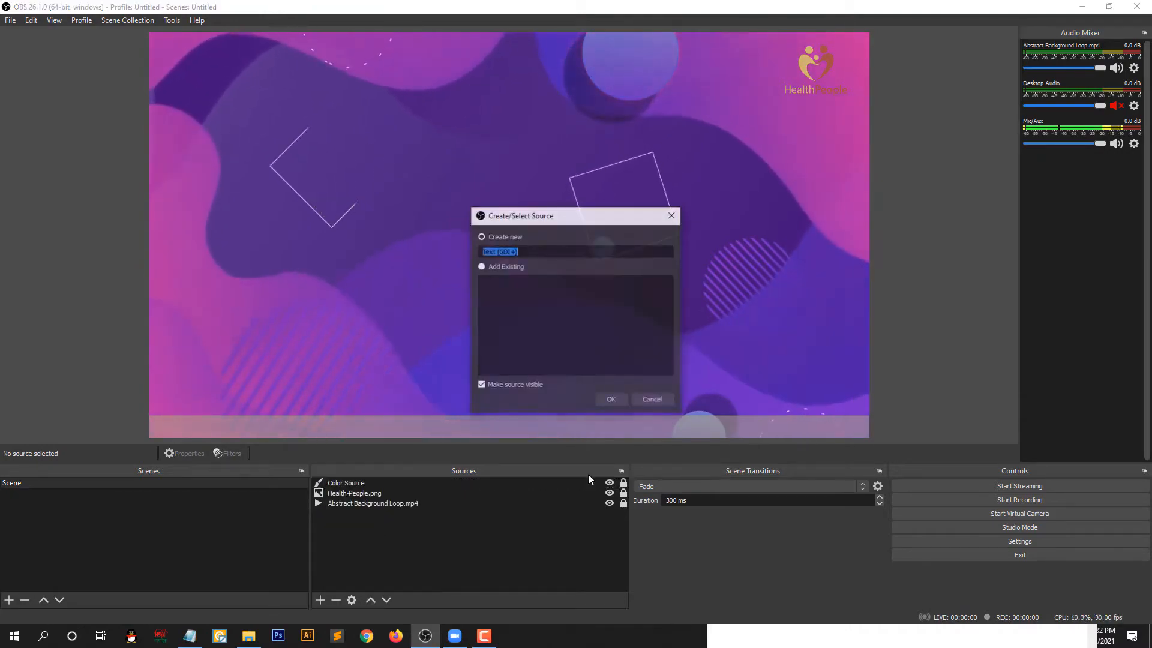
{"action": "left_click", "coordinate": [608, 398]}
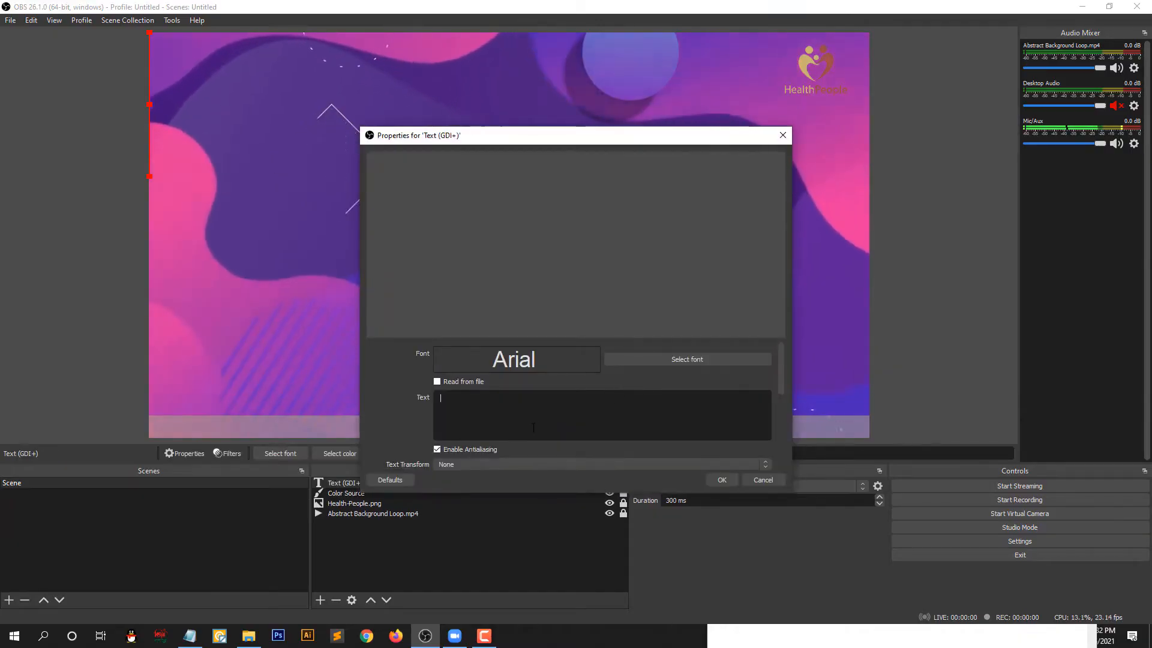
{"action": "type", "text": "A community health agency and health care providers to empower program participants to lead healthier, safer and more productive lives."}
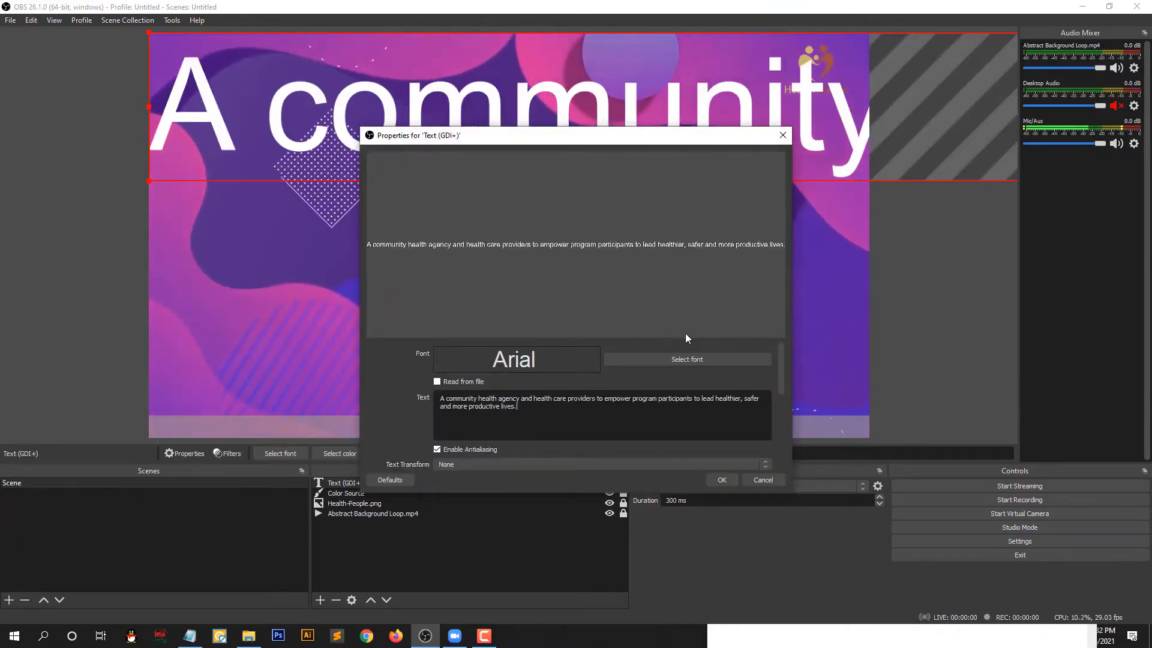
Set the font size of the new text source to 72.
{"action": "left_click", "coordinate": [682, 357]}
{"action": "scroll", "coordinate": [708, 279], "scroll_direction": "down", "scroll_amount": 2}
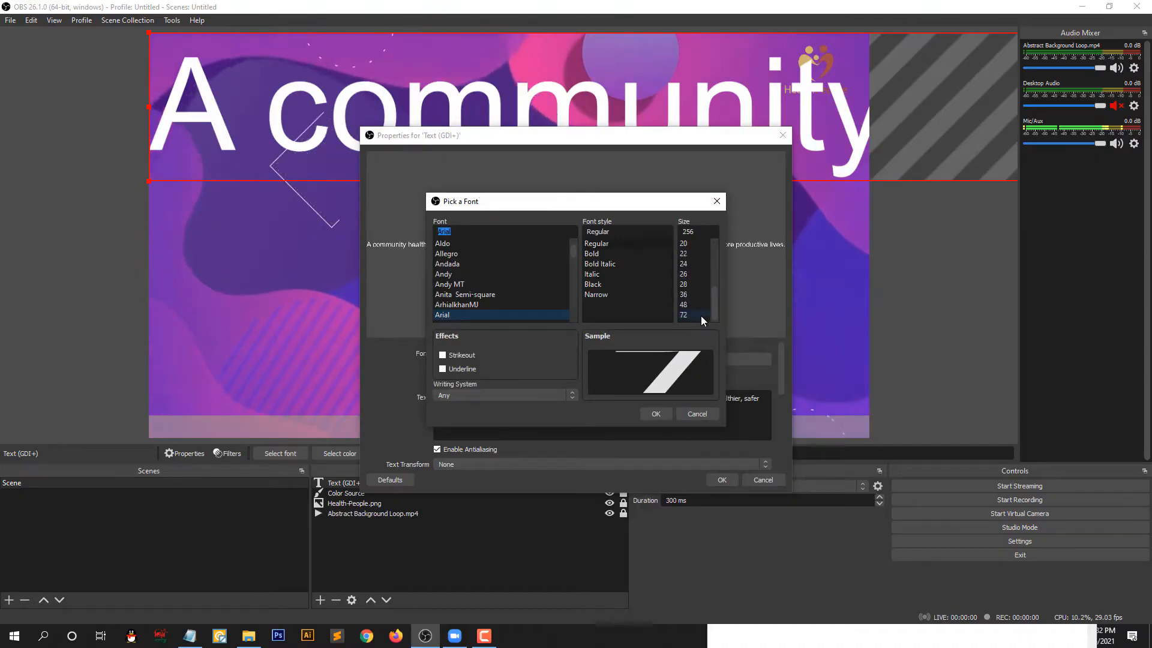
{"action": "left_click", "coordinate": [693, 316]}
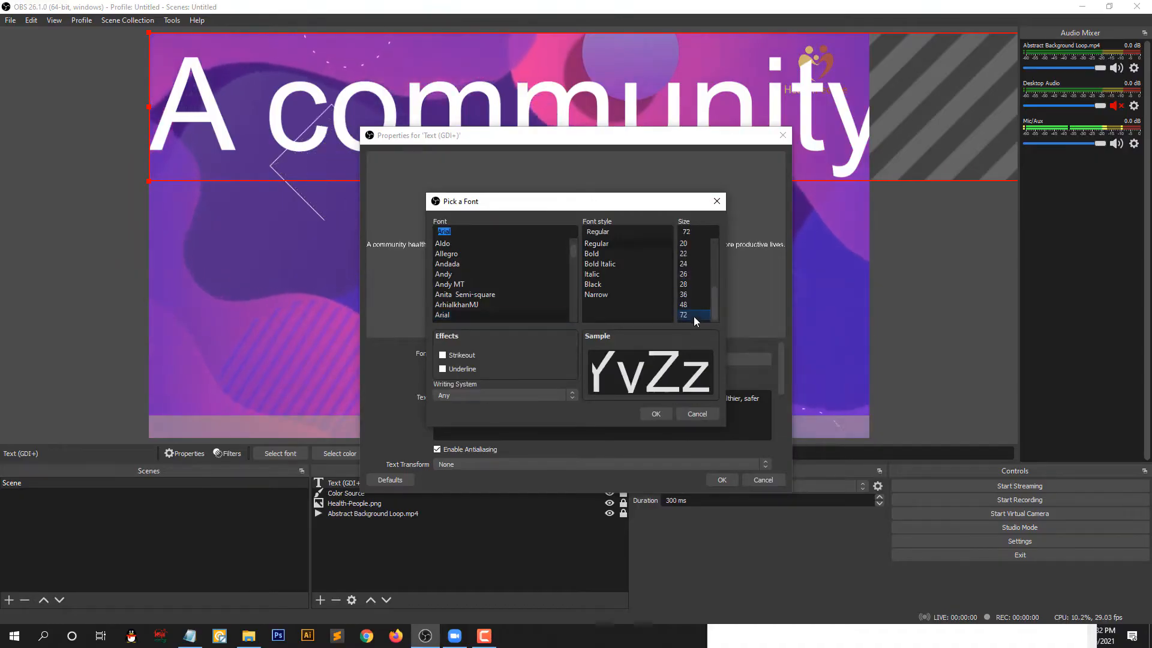
{"action": "left_click", "coordinate": [470, 253]}
{"action": "left_click", "coordinate": [466, 273]}
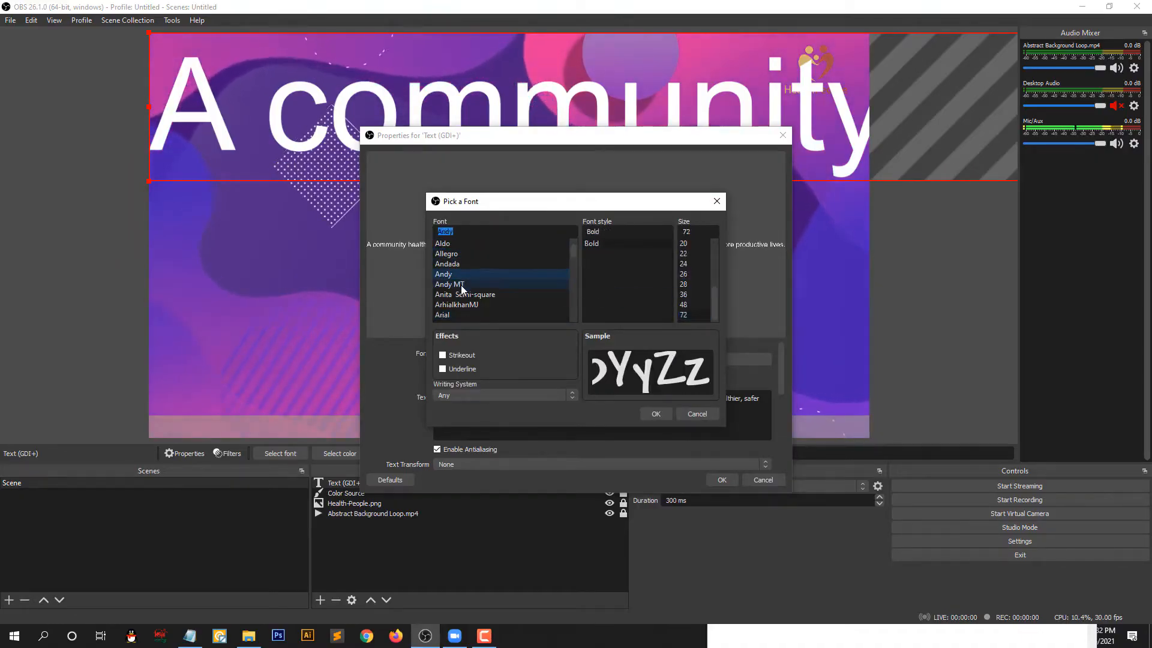
{"action": "left_click", "coordinate": [460, 284]}
{"action": "left_click", "coordinate": [462, 295]}
{"action": "left_click", "coordinate": [462, 305]}
{"action": "left_click", "coordinate": [495, 316]}
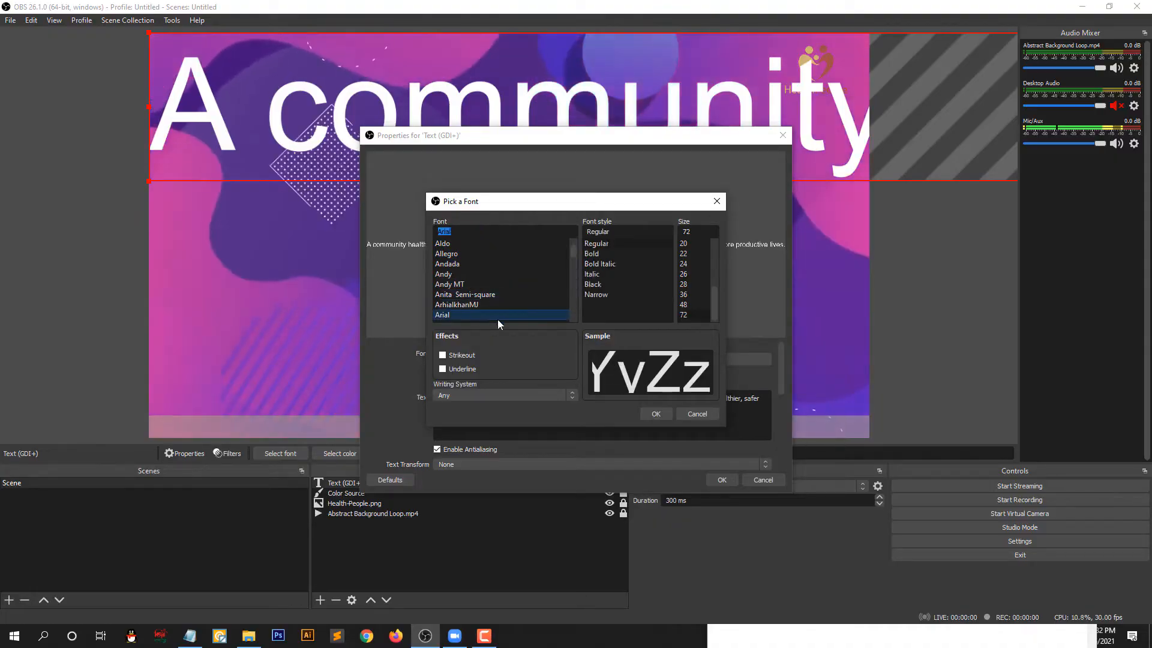
Set the text's font to Arial Bold at size 72 and accept the text source's properties.
{"action": "left_click", "coordinate": [604, 254]}
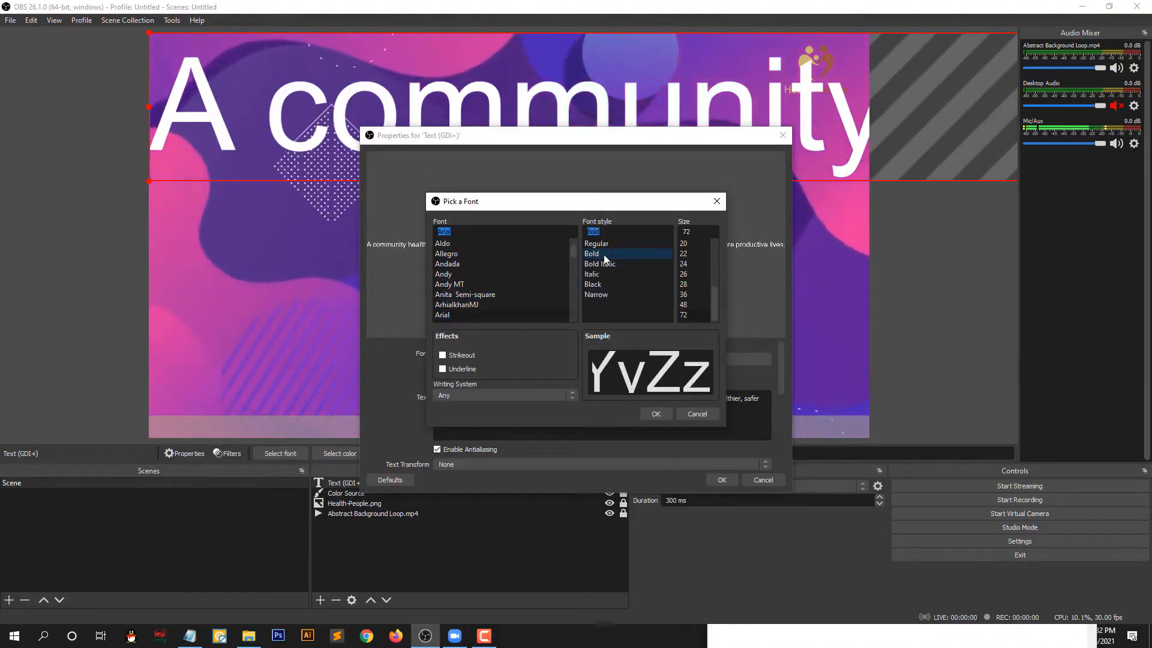
{"action": "left_click", "coordinate": [700, 317]}
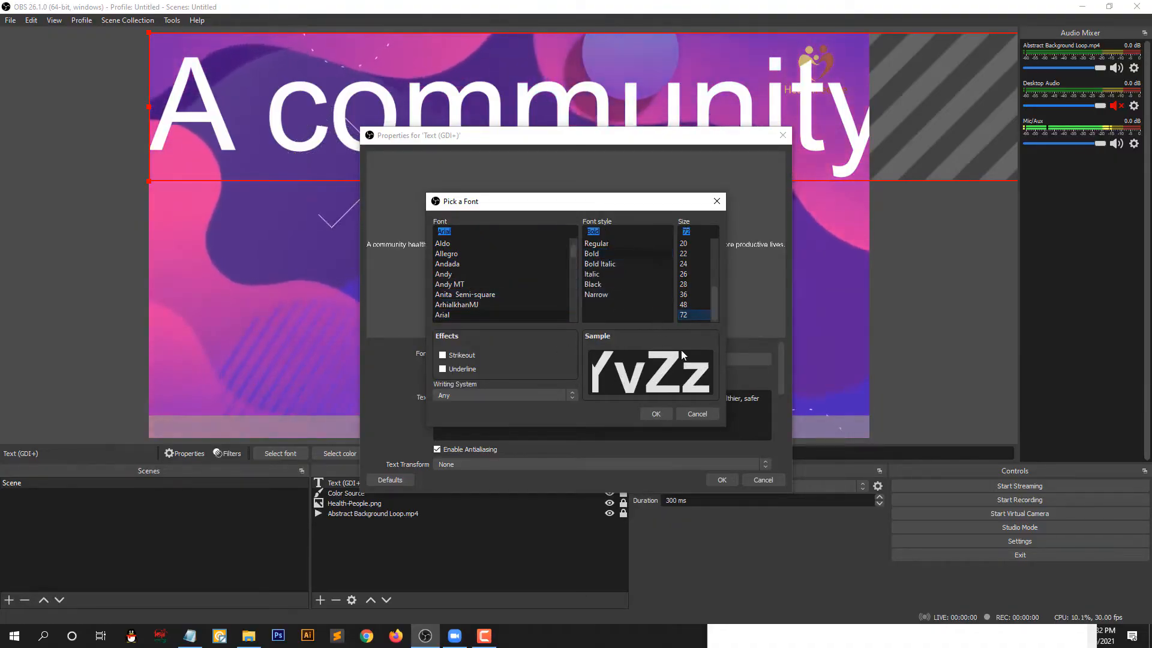
{"action": "left_click", "coordinate": [666, 416]}
{"action": "left_click", "coordinate": [720, 483]}
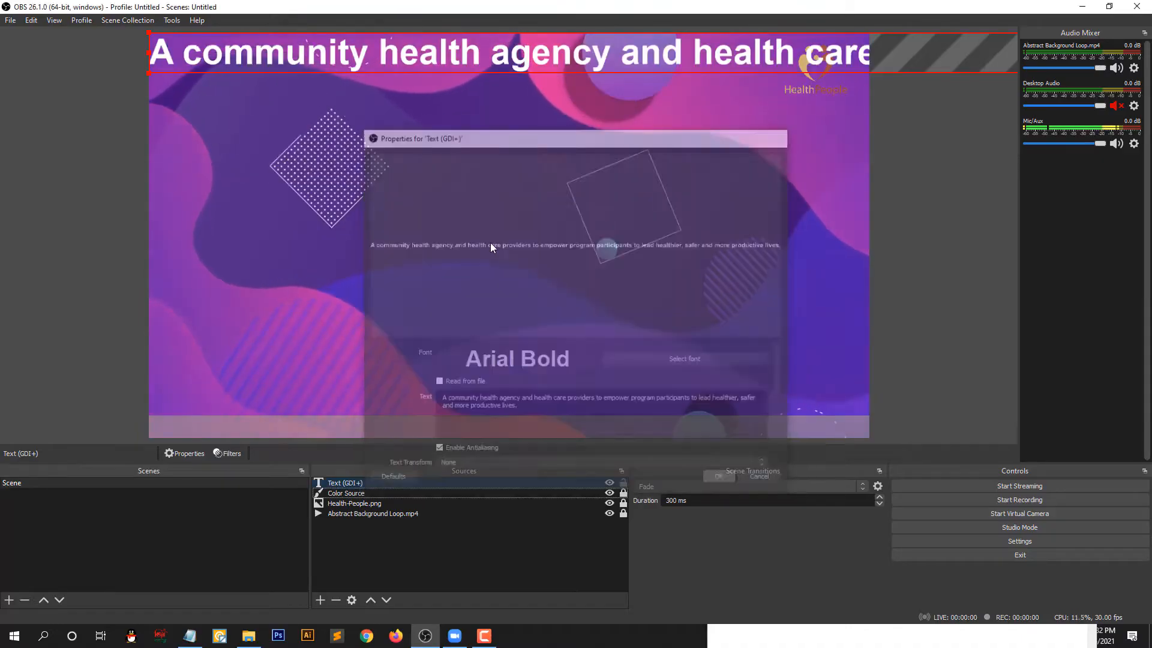
Fit the text line into the color band at the canvas's bottom, starting at the canvas's left edge, and lock the text source.
{"action": "left_click_drag", "start_coordinate": [283, 71], "coordinate": [352, 295]}
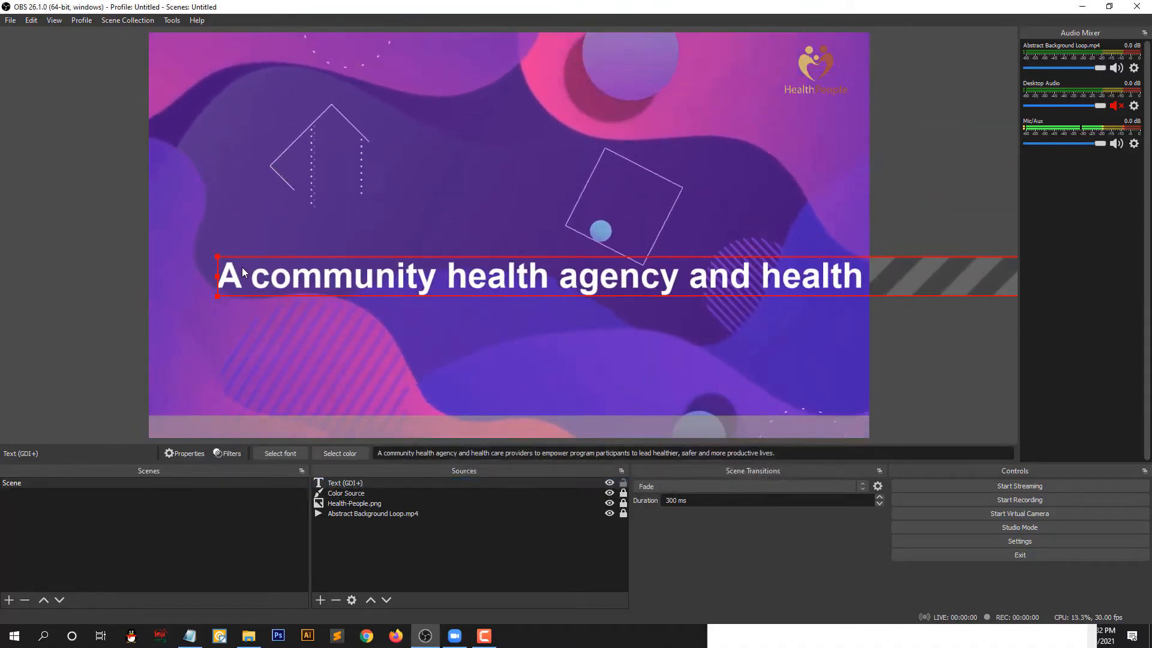
{"action": "left_click_drag", "start_coordinate": [262, 275], "coordinate": [245, 427]}
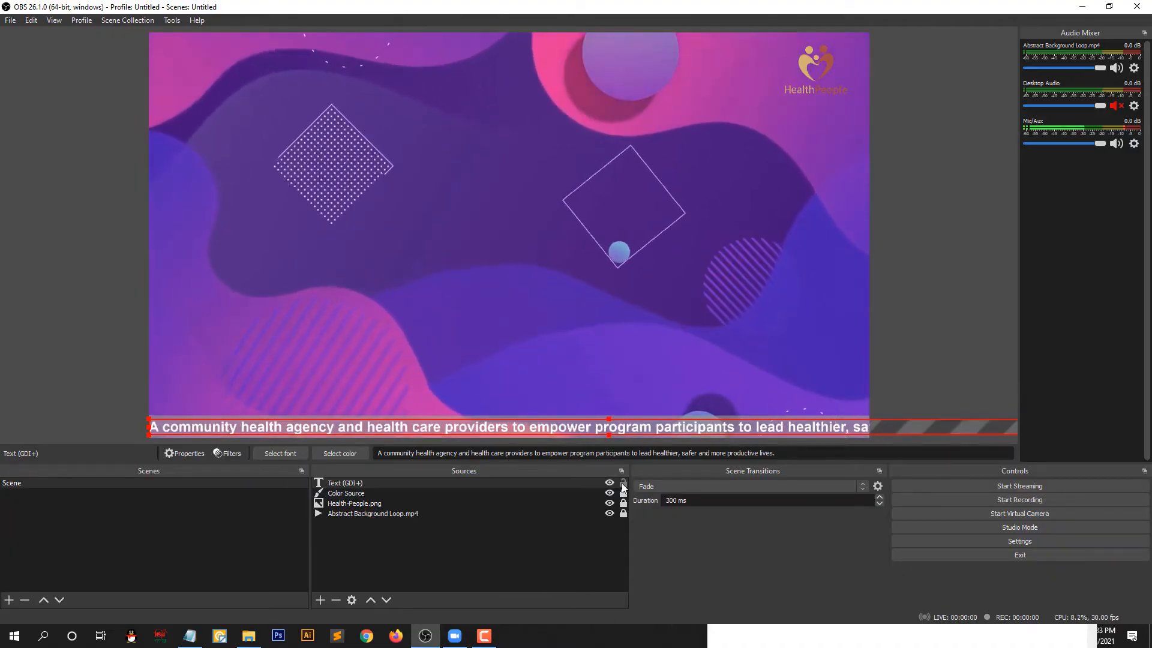
{"action": "left_click", "coordinate": [622, 483]}
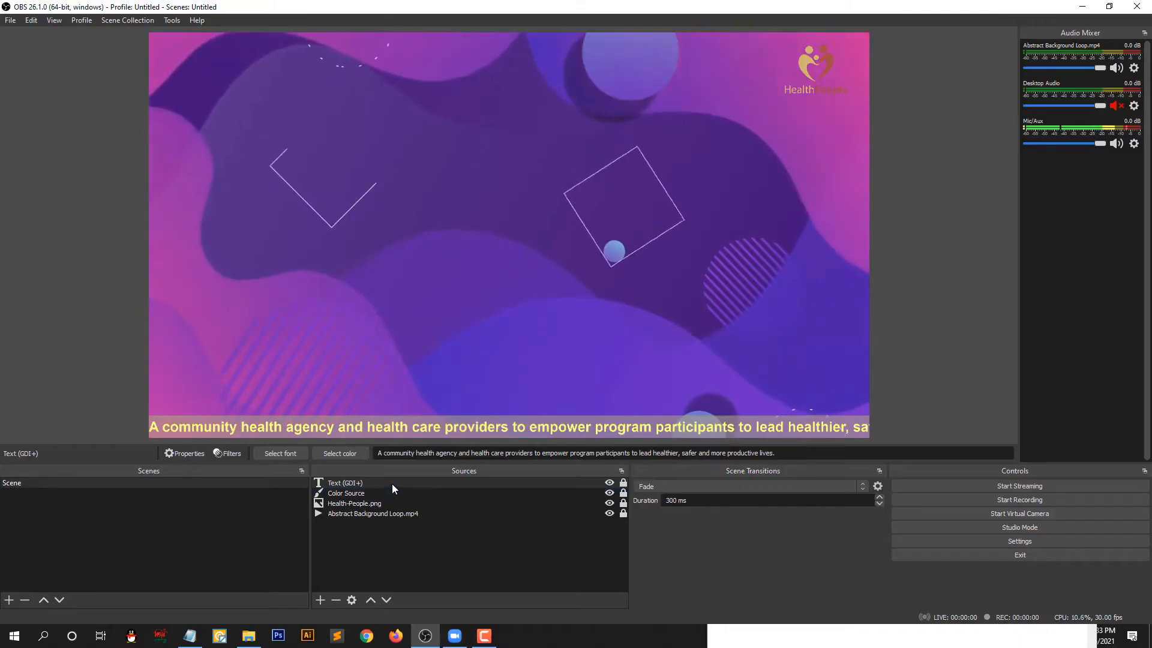
Add a Scroll filter with the default name to the text source and set its horizontal speed to 68.
{"action": "left_click", "coordinate": [392, 483]}
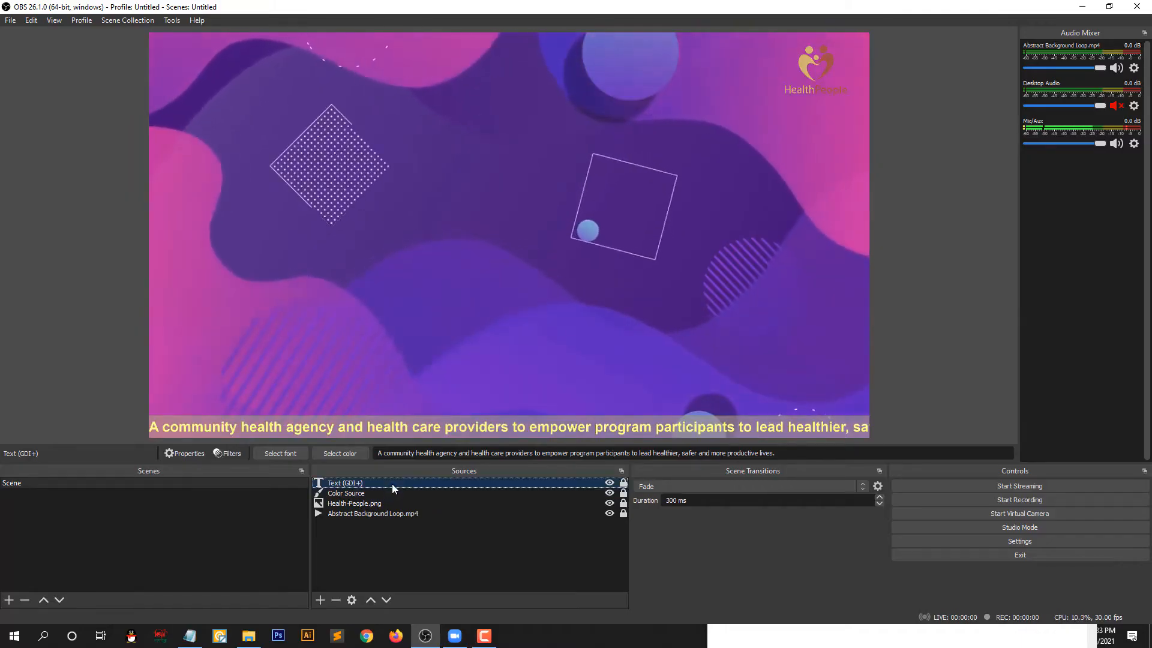
{"action": "right_click", "coordinate": [391, 484]}
{"action": "left_click", "coordinate": [458, 463]}
{"action": "right_click", "coordinate": [382, 287]}
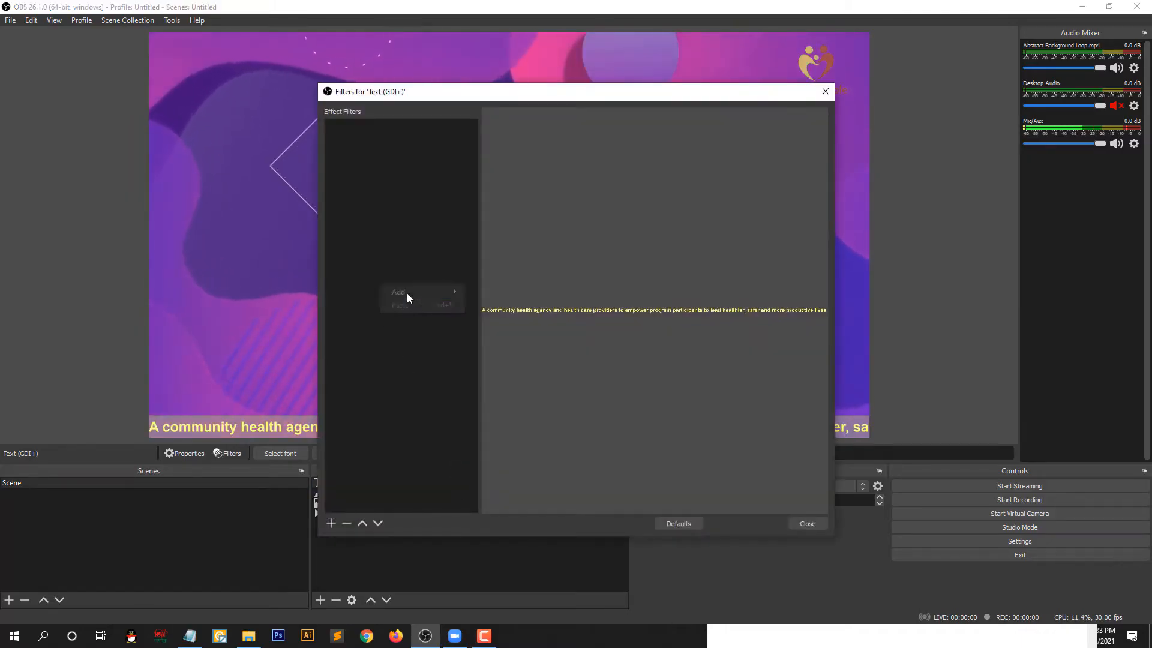
{"action": "mouse_move", "coordinate": [420, 293]}
{"action": "left_click", "coordinate": [507, 423]}
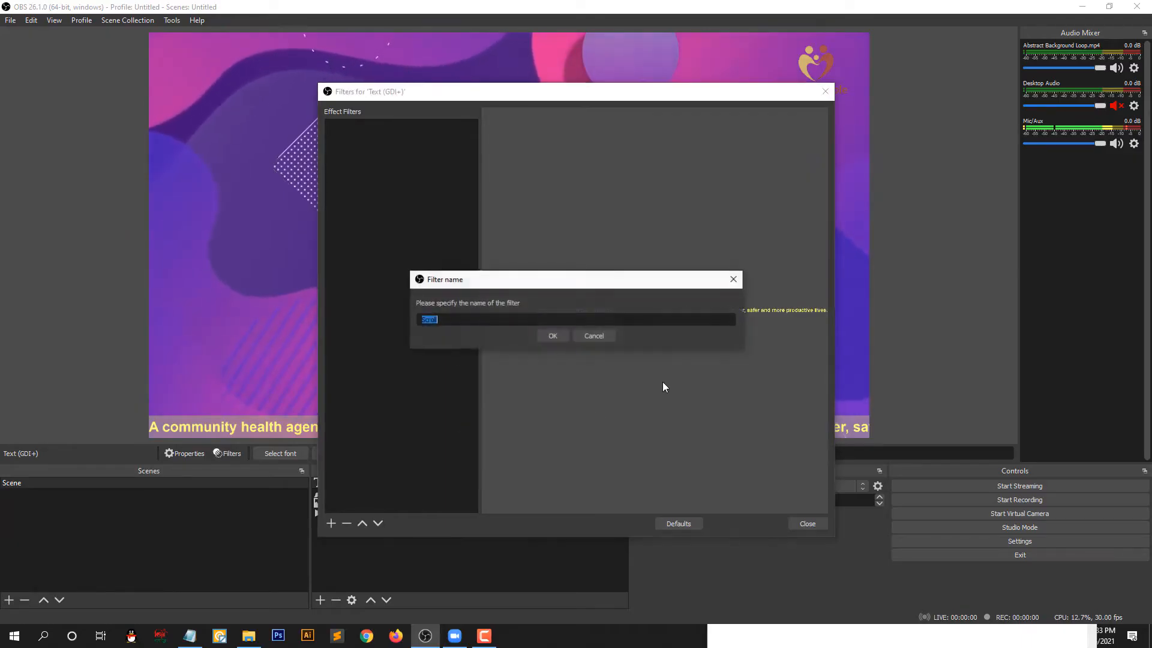
{"action": "left_click", "coordinate": [550, 334]}
{"action": "left_click_drag", "start_coordinate": [663, 378], "coordinate": [678, 378]}
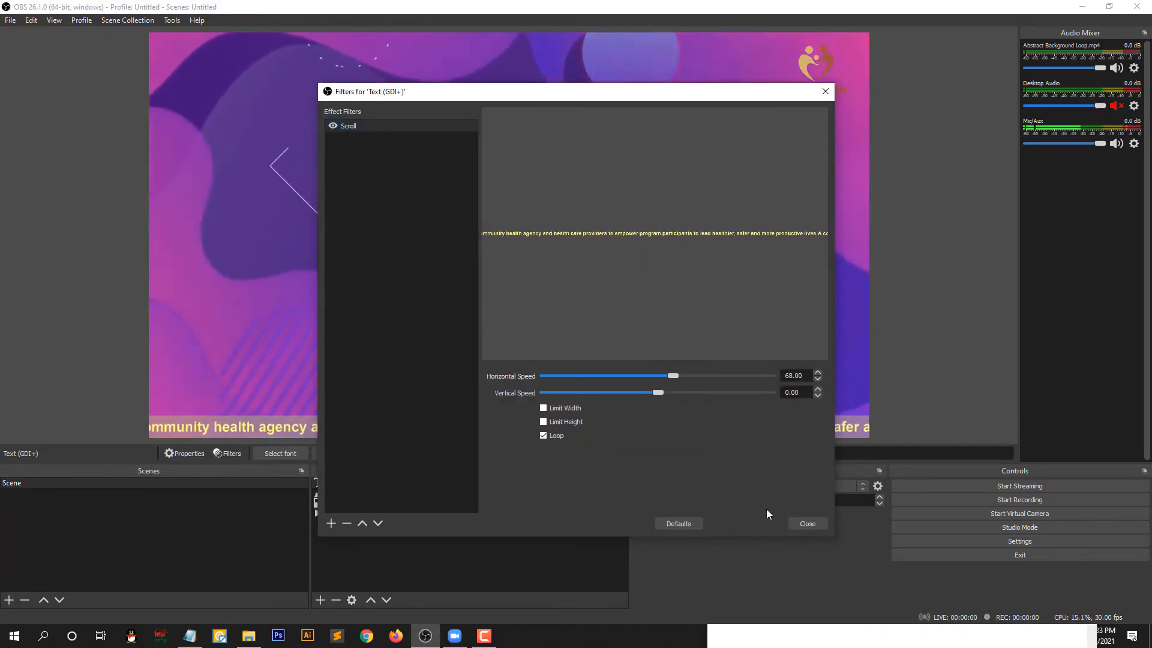
{"action": "left_click", "coordinate": [807, 524]}
{"action": "left_click", "coordinate": [569, 526]}
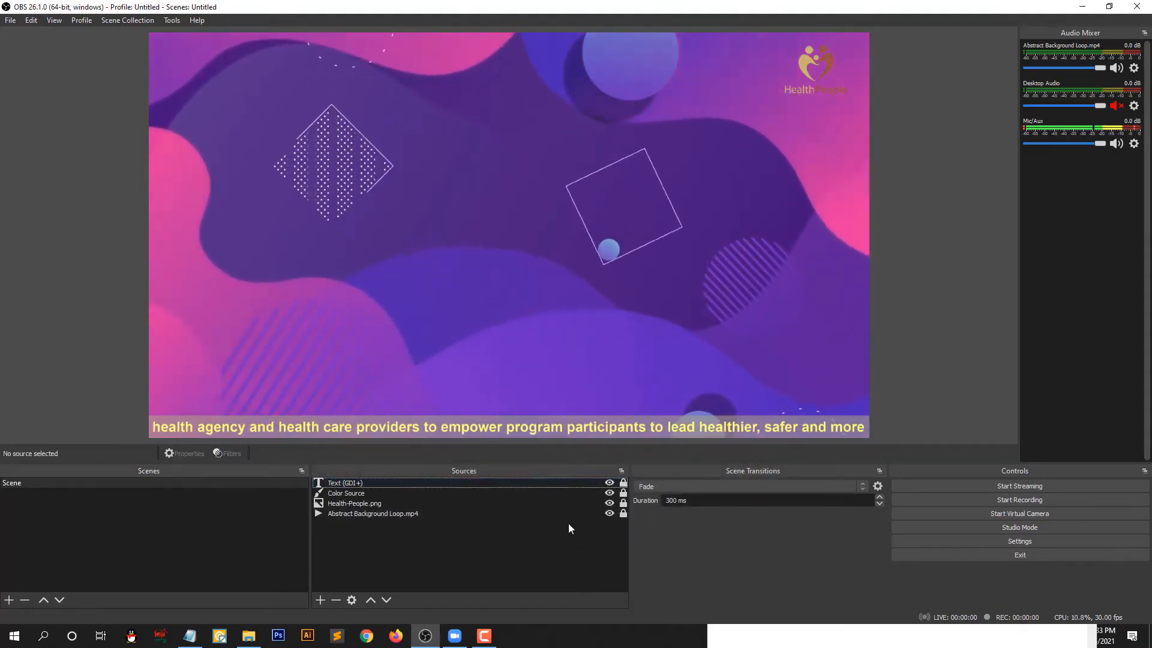
Create a Window Capture source named Zoom Window after checking the open Zoom meeting.
{"action": "left_click", "coordinate": [321, 600]}
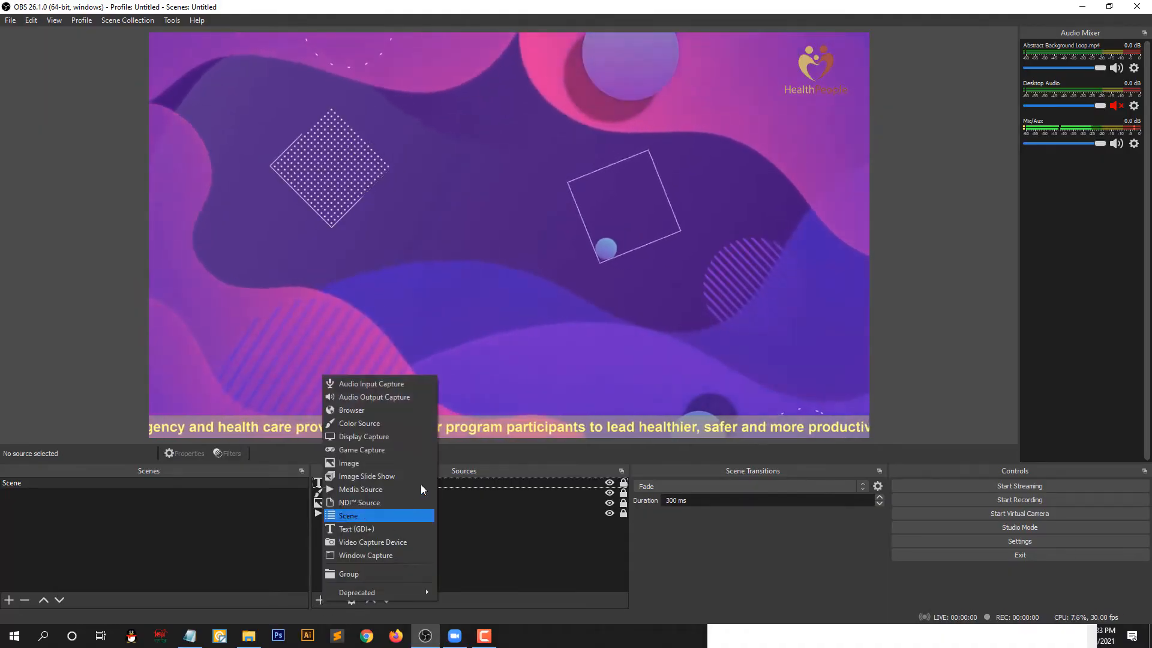
{"action": "left_click", "coordinate": [363, 554]}
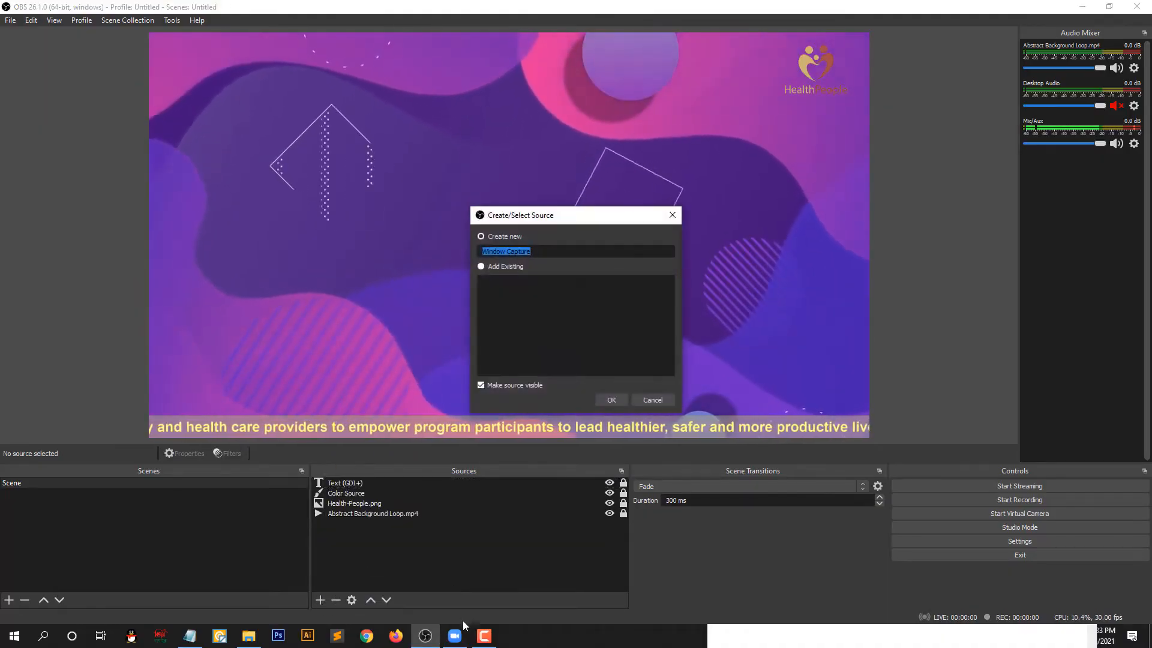
{"action": "left_click", "coordinate": [454, 635]}
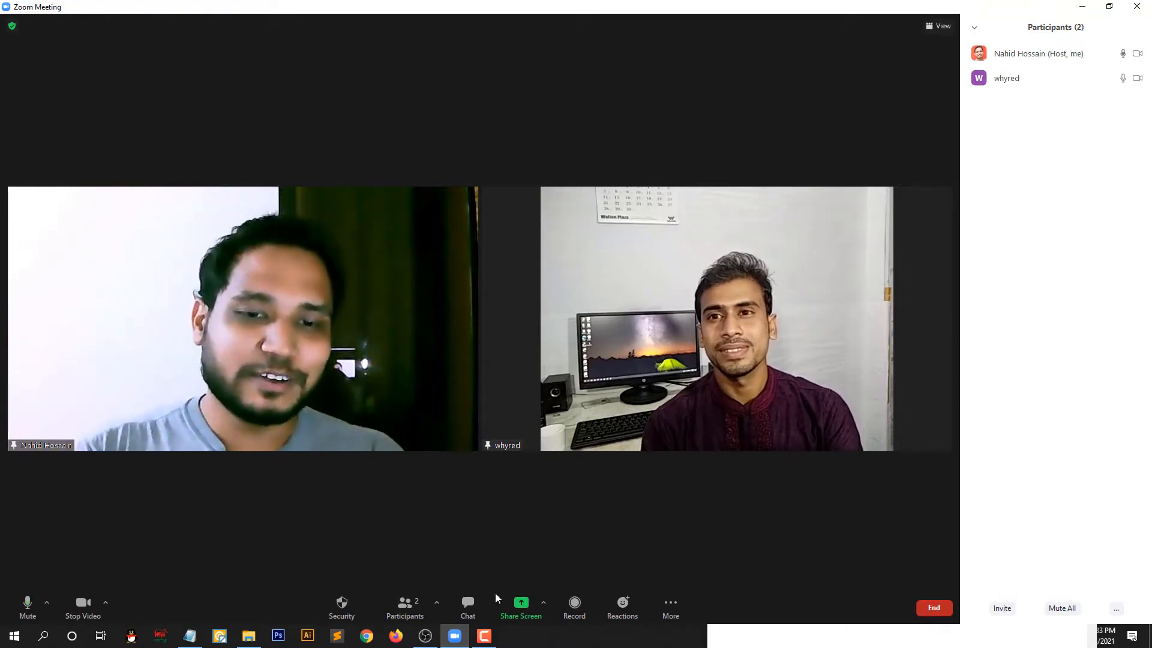
{"action": "left_click", "coordinate": [426, 636]}
{"action": "type", "text": "Zoom Window"}
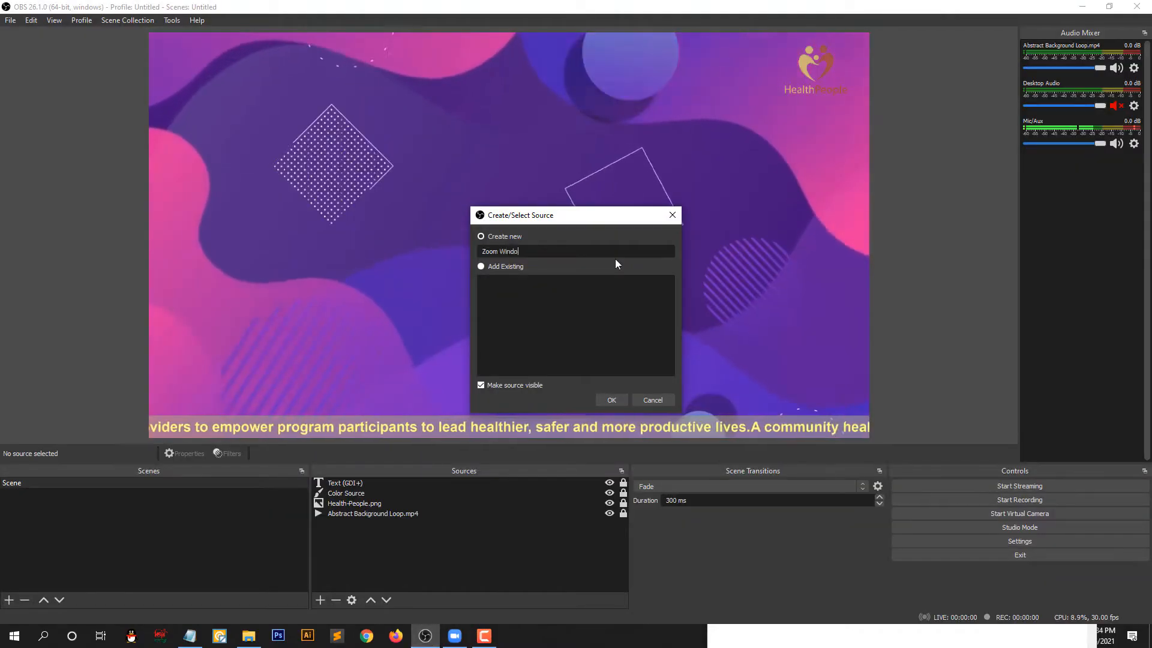
{"action": "left_click", "coordinate": [611, 399]}
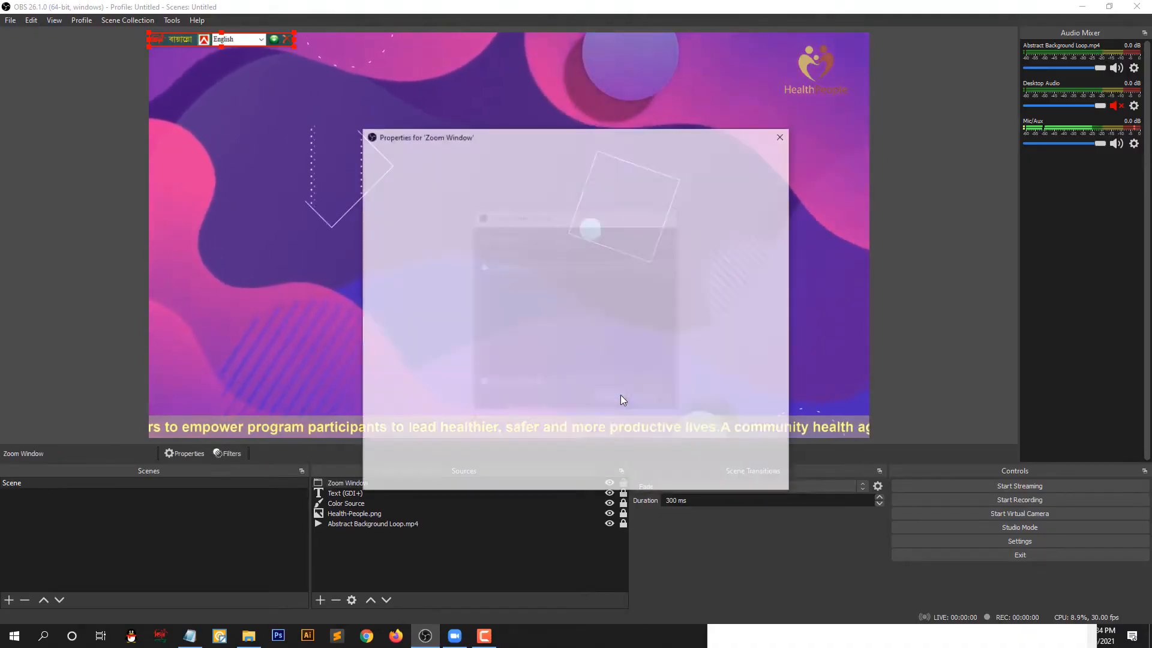
Capture the [Zoom.exe]: Zoom Meeting window with the Windows Graphics Capture (Windows 10 1903 and up) method and disable cursor capture.
{"action": "left_click", "coordinate": [612, 391]}
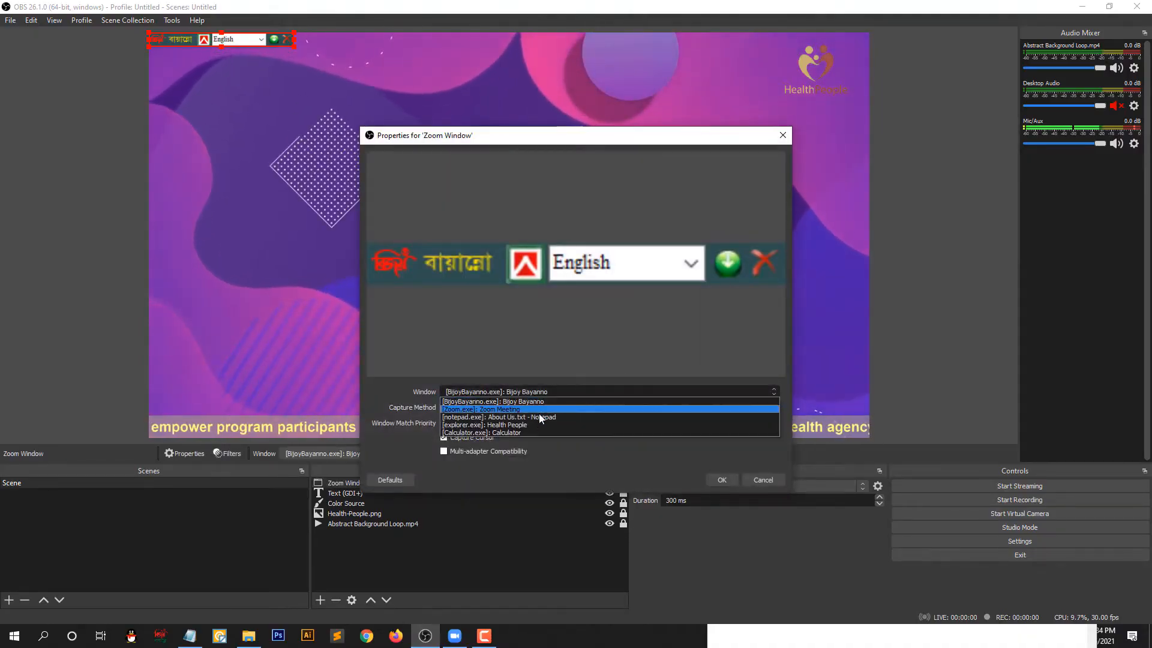
{"action": "left_click", "coordinate": [523, 409]}
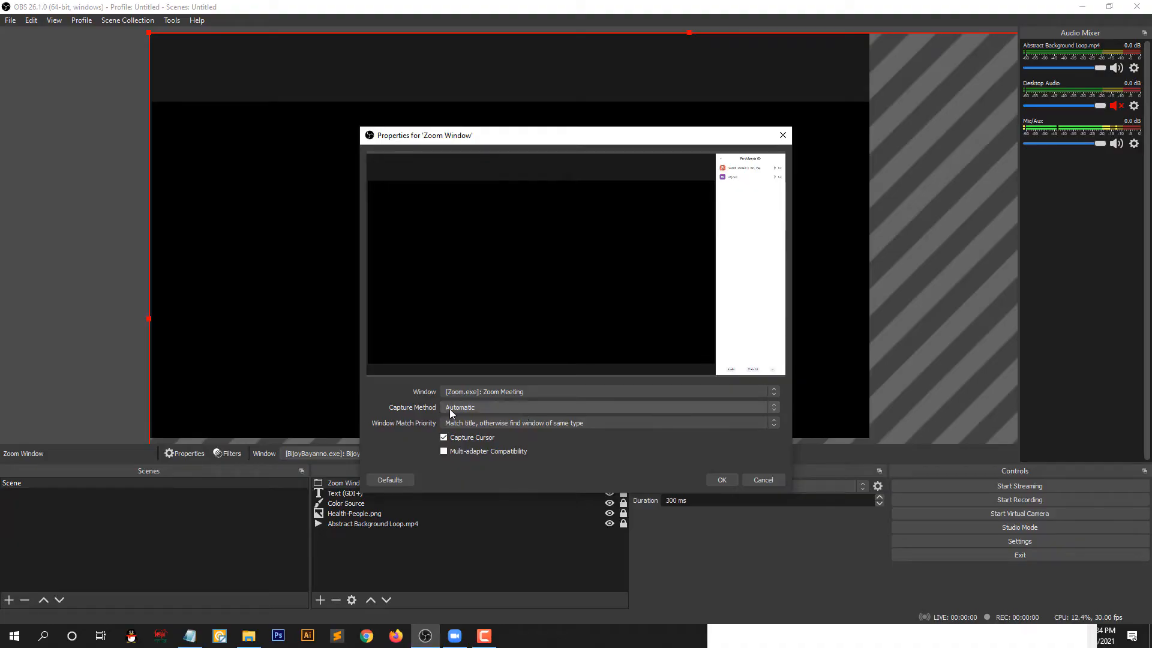
{"action": "left_click", "coordinate": [474, 408]}
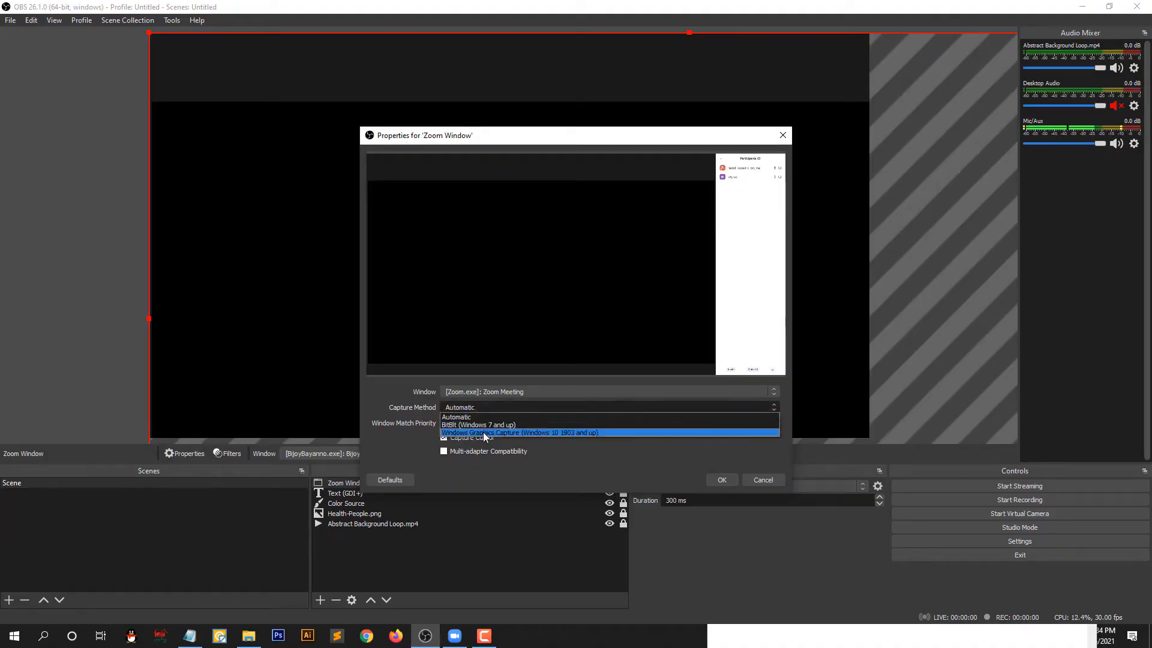
{"action": "left_click", "coordinate": [485, 432]}
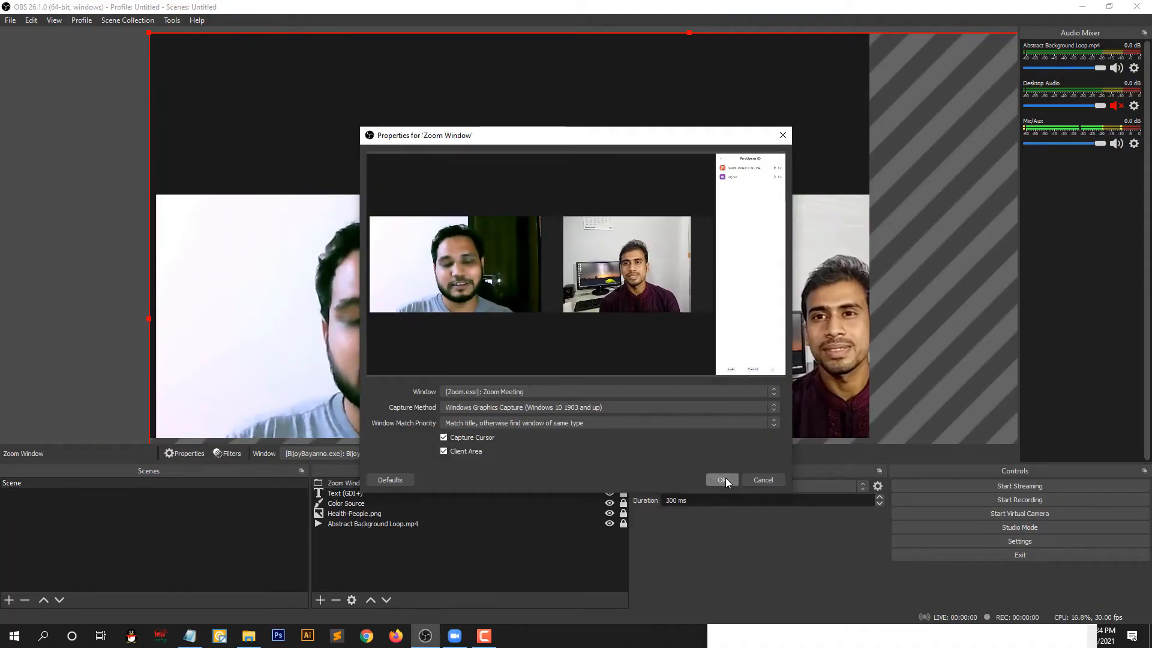
{"action": "left_click", "coordinate": [478, 438]}
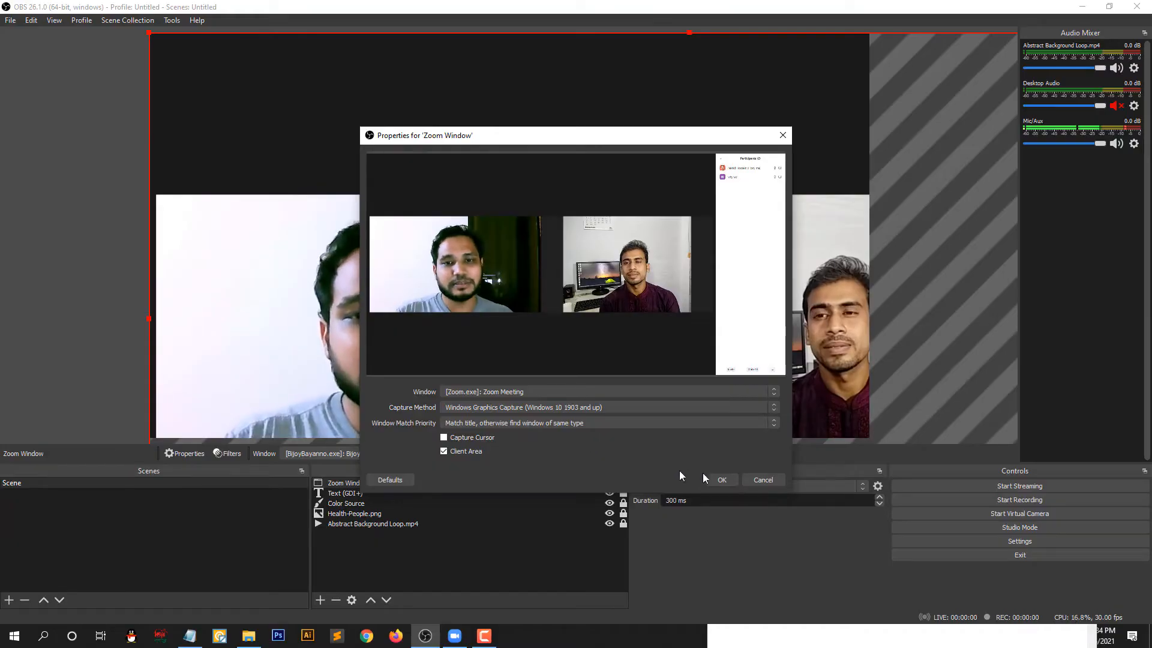
{"action": "left_click", "coordinate": [733, 480]}
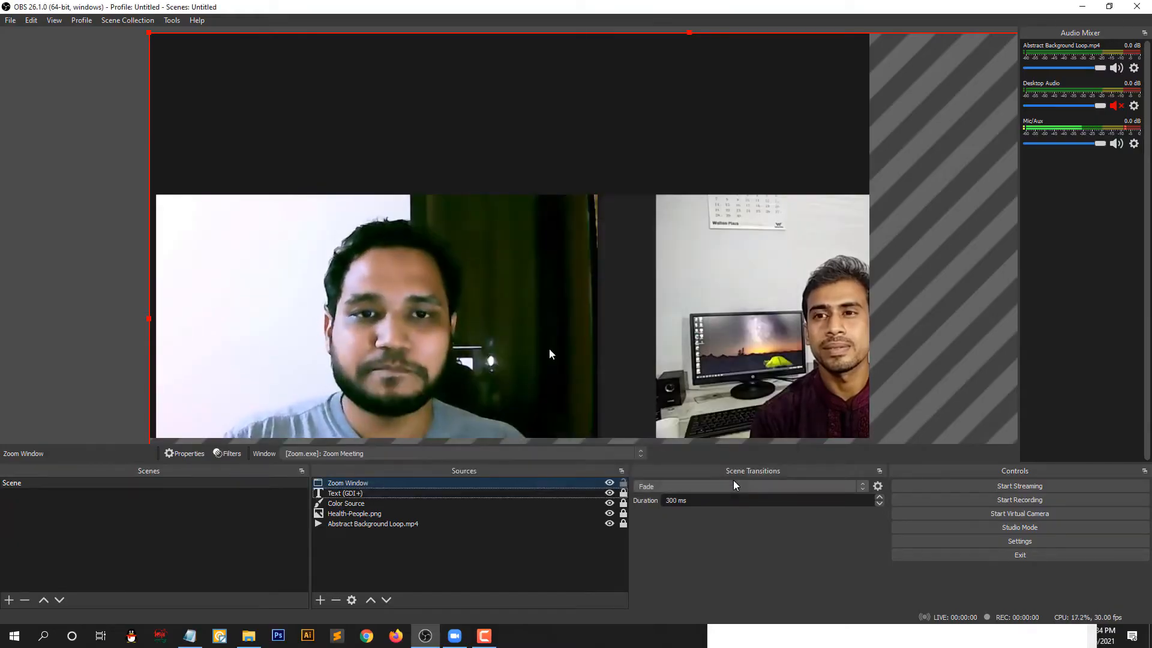
Scale the Zoom Window capture to about four fifths of the canvas width and move it against the canvas's left edge.
{"action": "left_click_drag", "start_coordinate": [183, 60], "coordinate": [776, 364]}
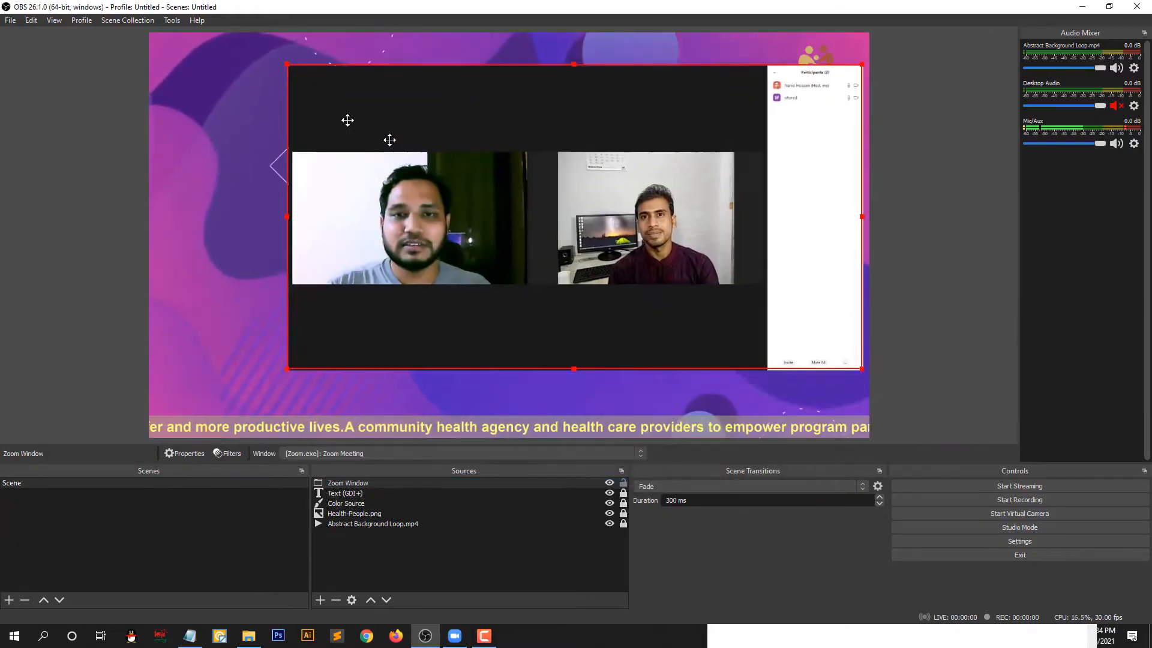
{"action": "left_click_drag", "start_coordinate": [389, 140], "coordinate": [251, 163]}
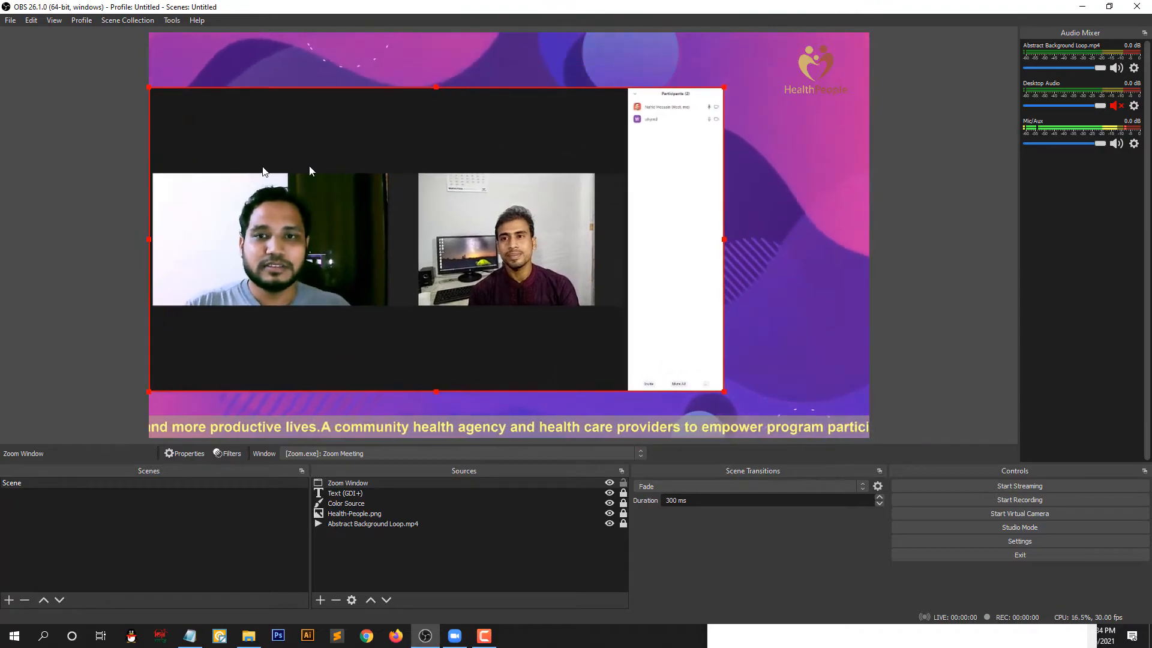
Crop the Zoom Window capture on all sides, removing the participants list and black bands around the two video feeds.
{"action": "left_click_drag", "start_coordinate": [723, 239], "coordinate": [624, 241]}
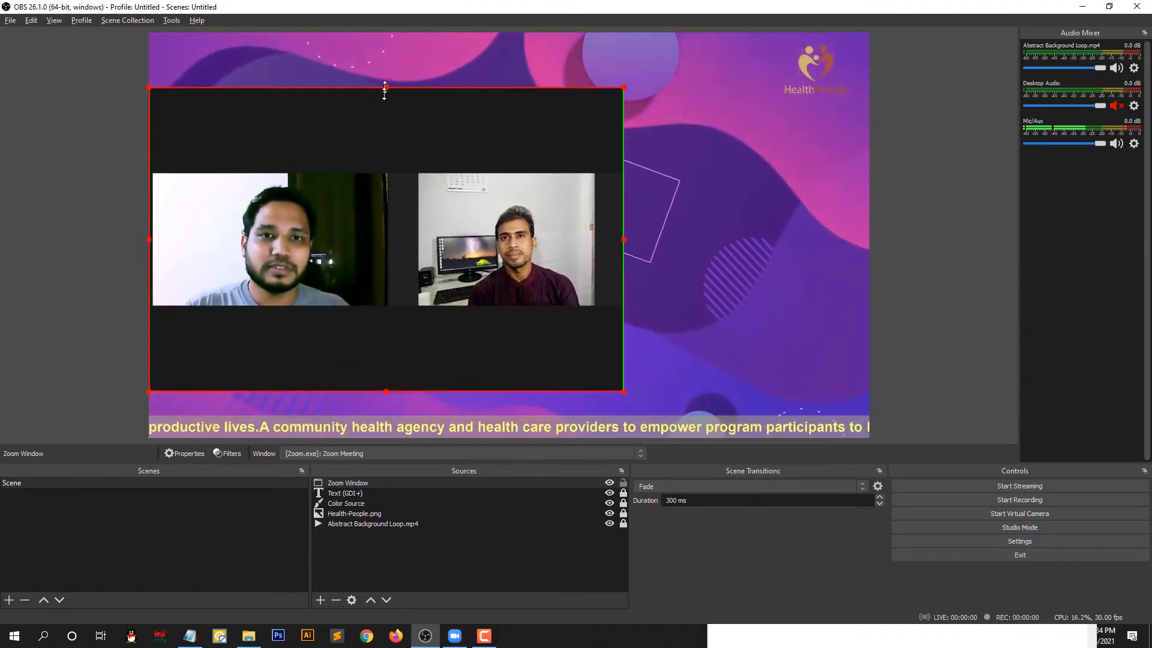
{"action": "left_click_drag", "start_coordinate": [385, 89], "coordinate": [374, 171]}
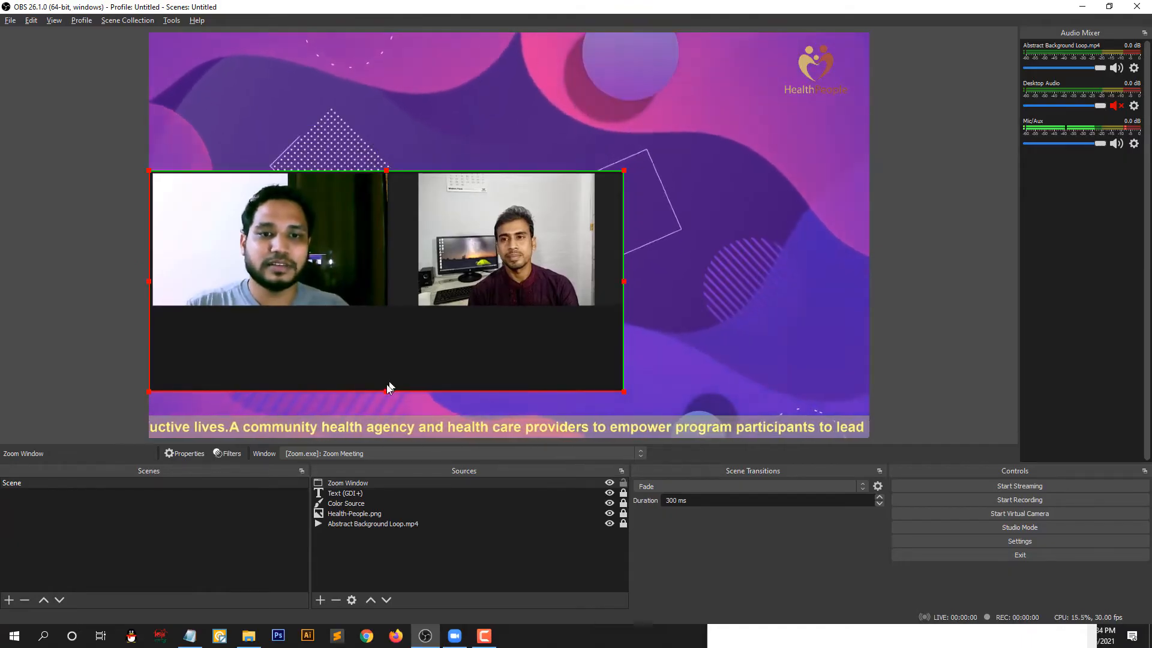
{"action": "left_click_drag", "start_coordinate": [385, 389], "coordinate": [427, 307]}
{"action": "left_click_drag", "start_coordinate": [205, 270], "coordinate": [306, 277]}
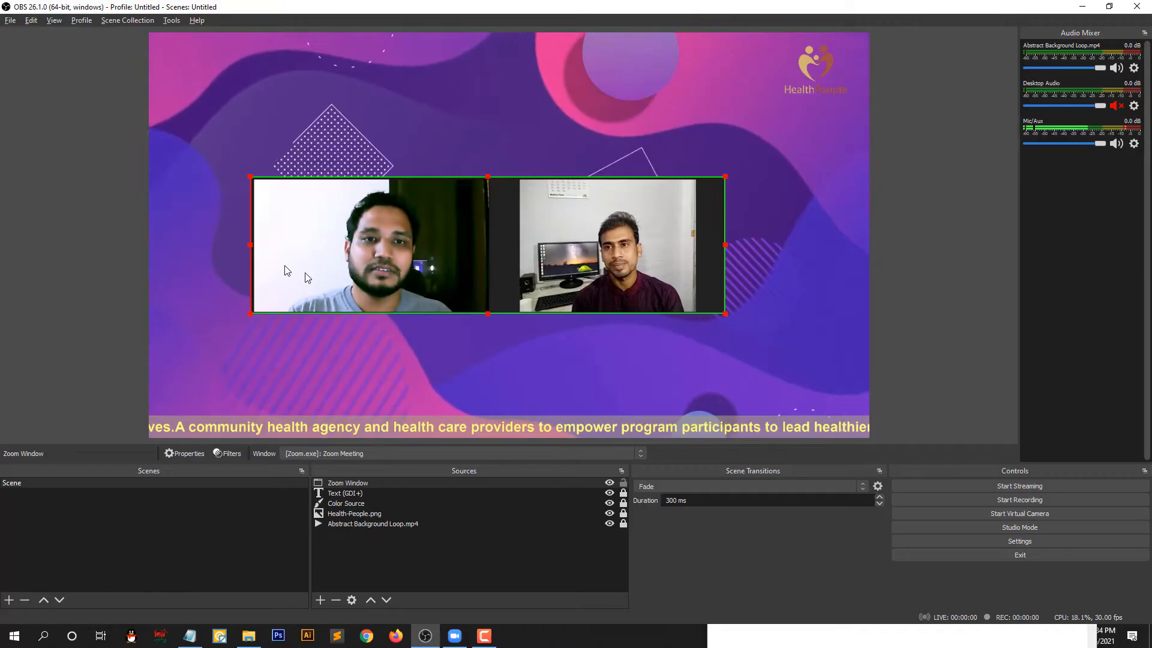
{"action": "left_click", "coordinate": [250, 244]}
{"action": "left_click", "coordinate": [264, 250]}
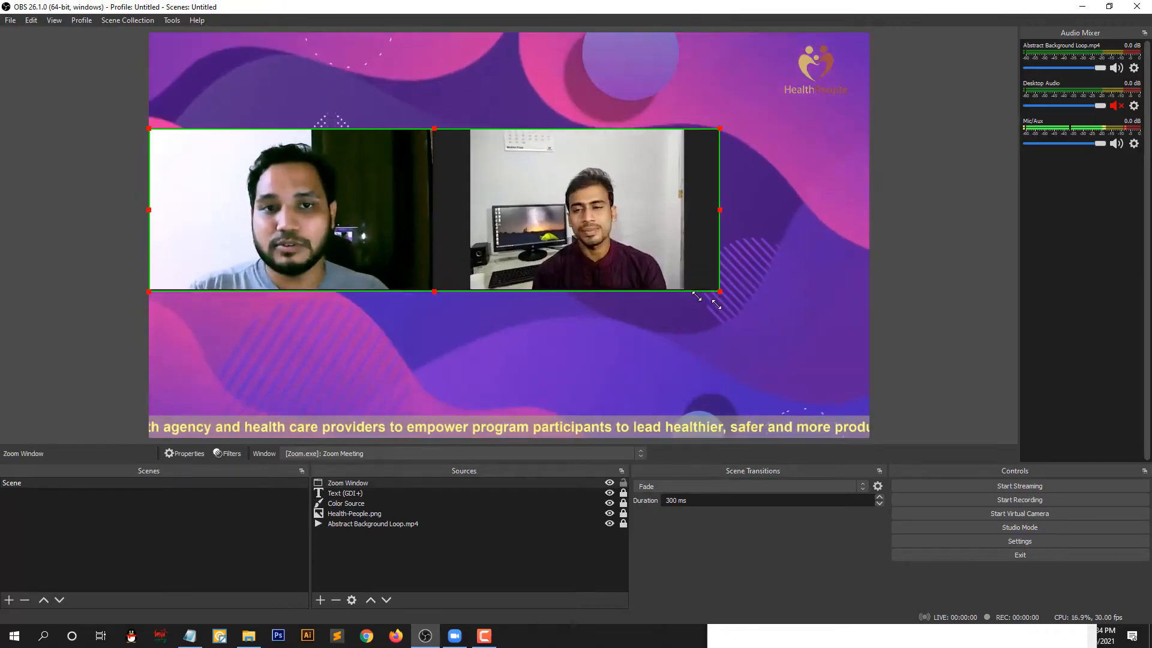
Scale the Zoom Window capture to the full canvas width, shift it slightly down, trim its lower edge and lock the source.
{"action": "left_click_drag", "start_coordinate": [720, 299], "coordinate": [805, 334]}
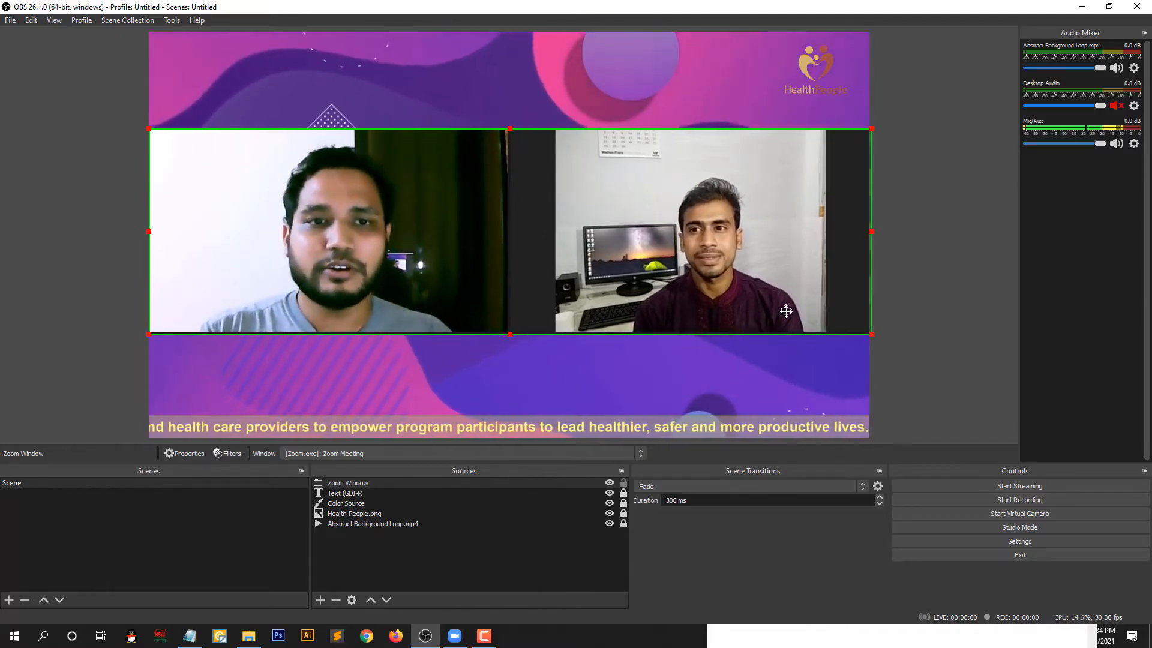
{"action": "left_click_drag", "start_coordinate": [786, 308], "coordinate": [787, 315]}
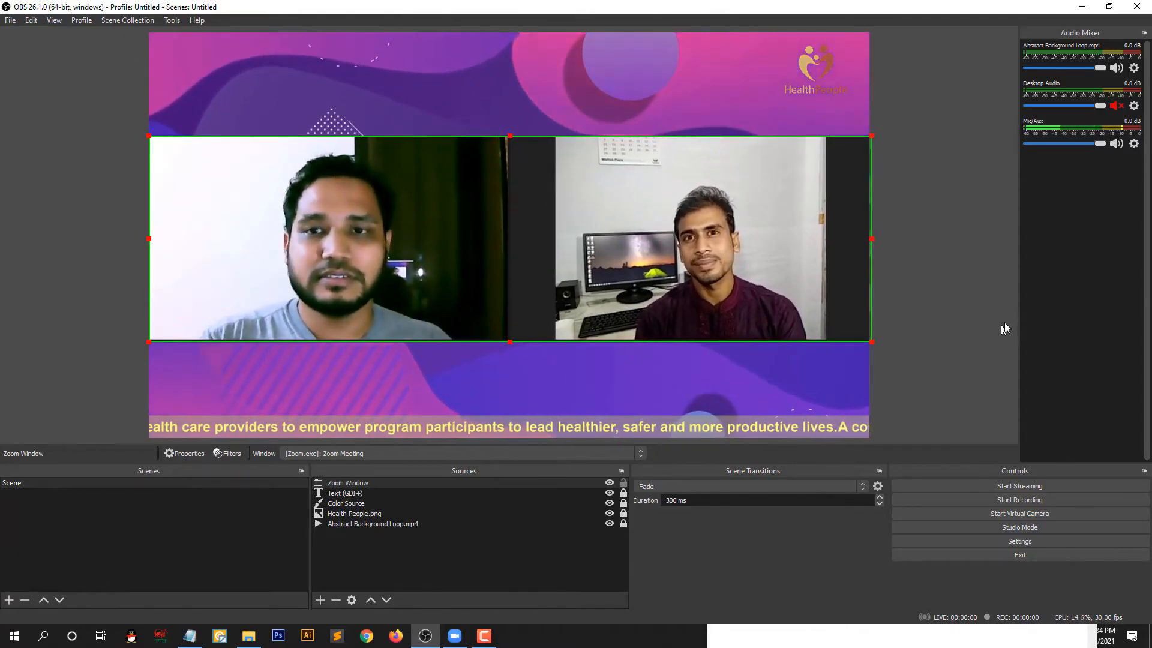
{"action": "left_click", "coordinate": [1006, 322]}
{"action": "left_click", "coordinate": [554, 294]}
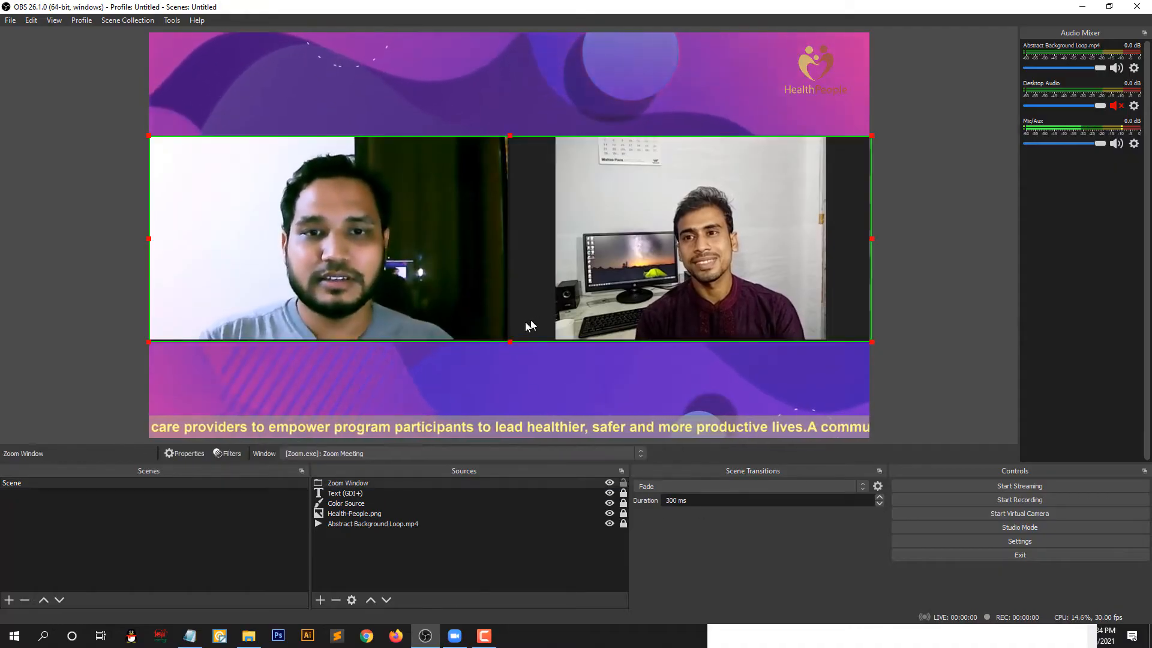
{"action": "left_click_drag", "start_coordinate": [511, 341], "coordinate": [510, 337]}
{"action": "left_click", "coordinate": [847, 387]}
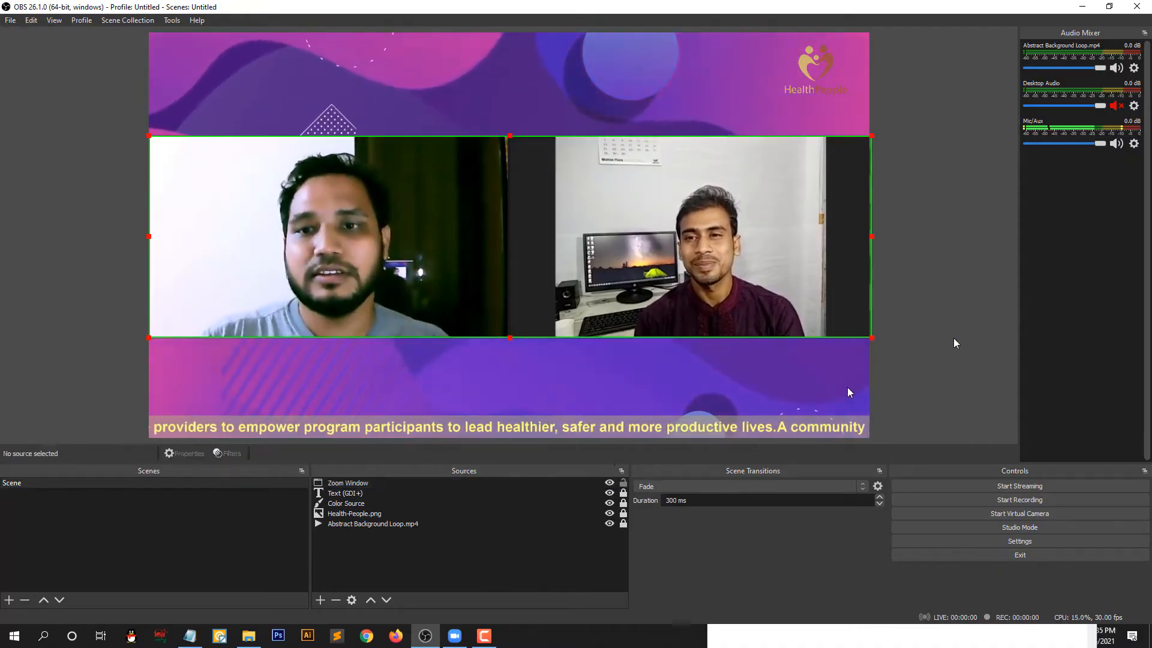
{"action": "left_click", "coordinate": [623, 483]}
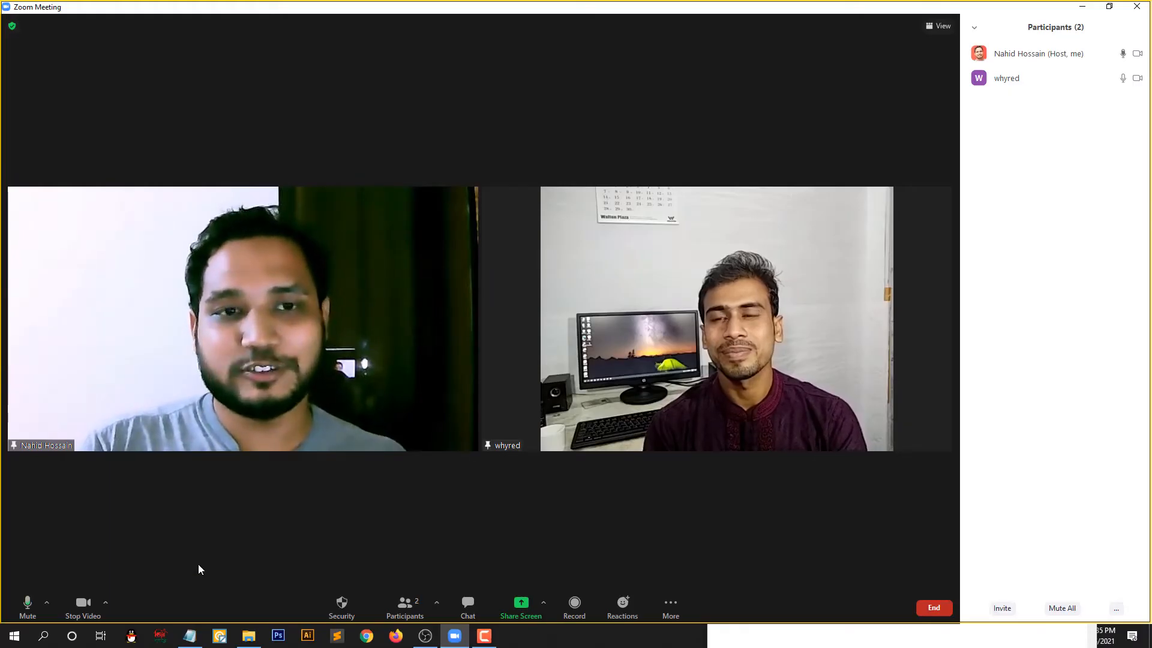
Set the Zoom meeting's speaker to CABLE Input (VB-Audio Virtual Cable) and switch back to OBS.
{"action": "left_click", "coordinate": [48, 603]}
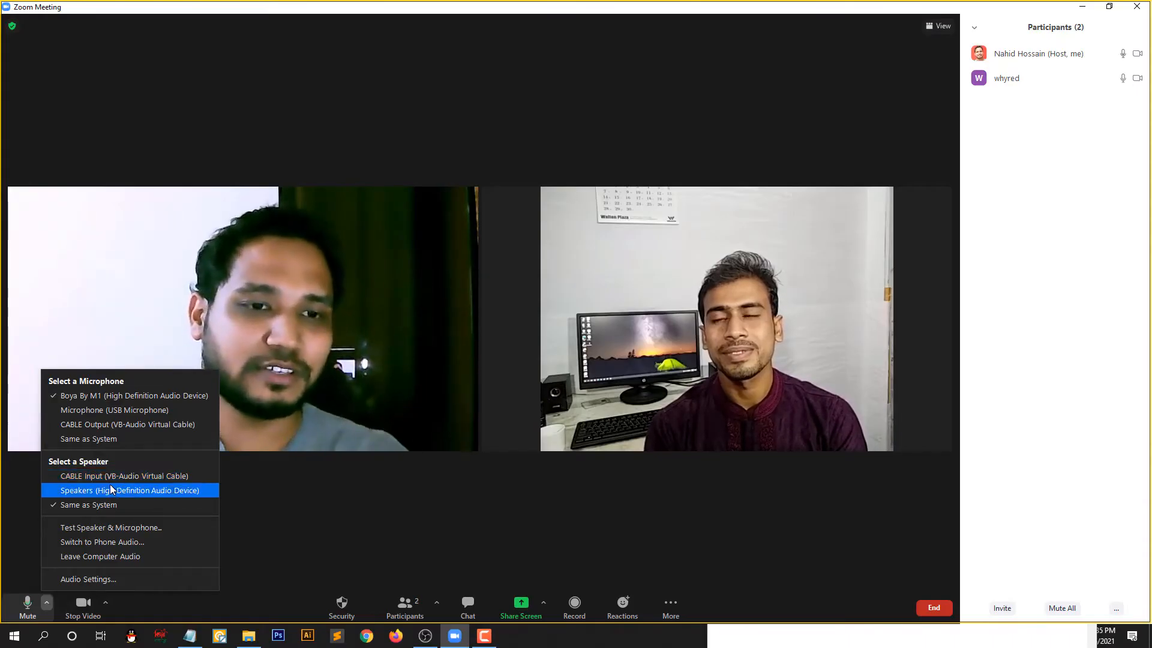
{"action": "left_click", "coordinate": [154, 477]}
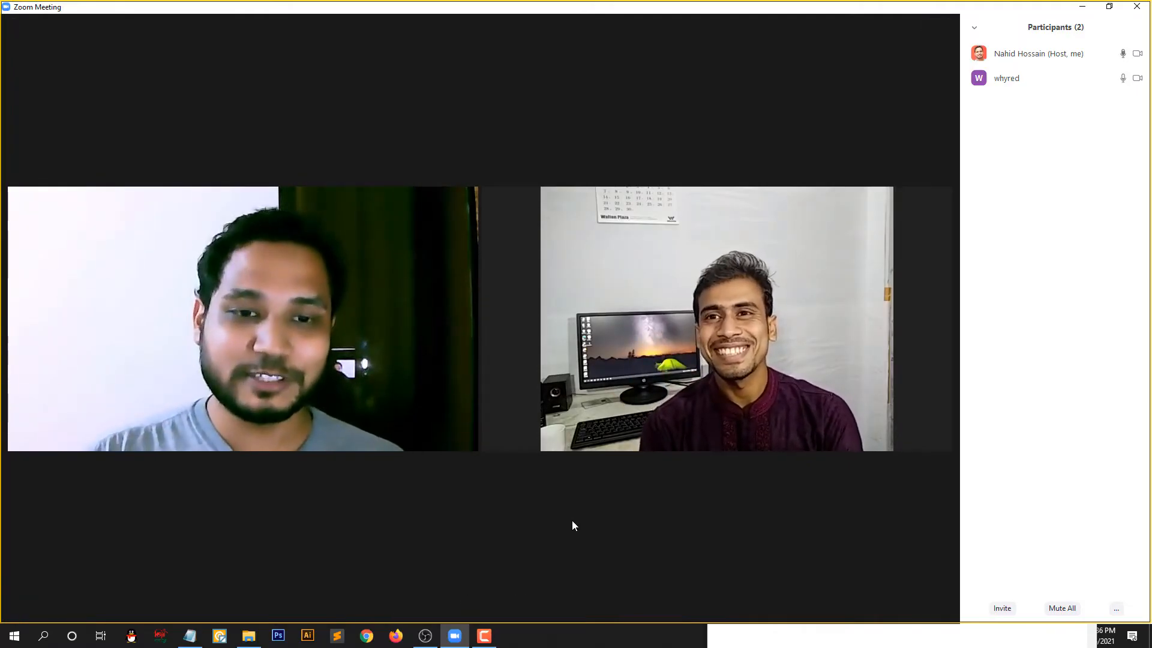
{"action": "left_click", "coordinate": [428, 643]}
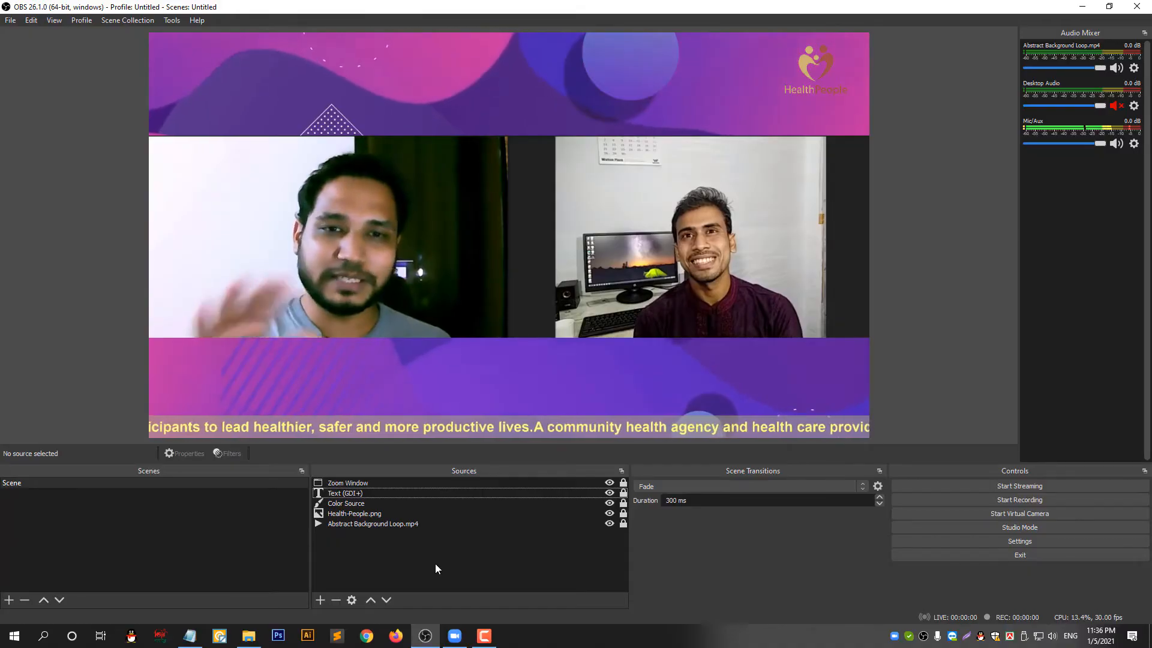
Add an Audio Input Capture source with the default name and set its device to CABLE Output (VB-Audio Virtual Cable).
{"action": "left_click", "coordinate": [319, 600]}
{"action": "left_click", "coordinate": [375, 384]}
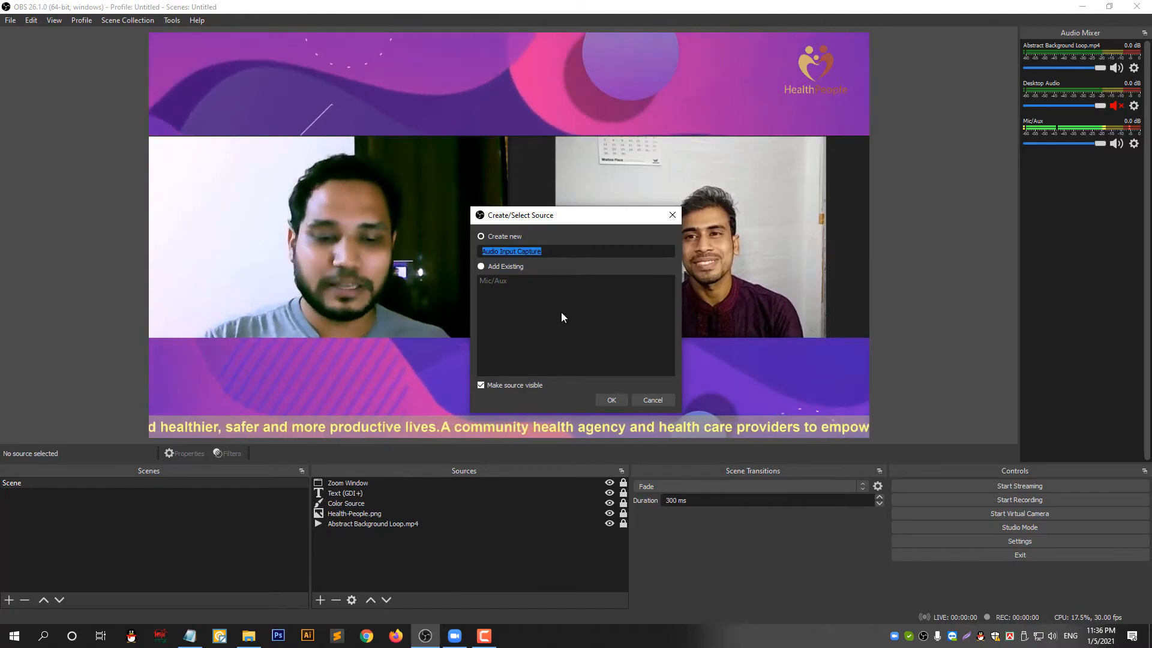
{"action": "left_click", "coordinate": [612, 399]}
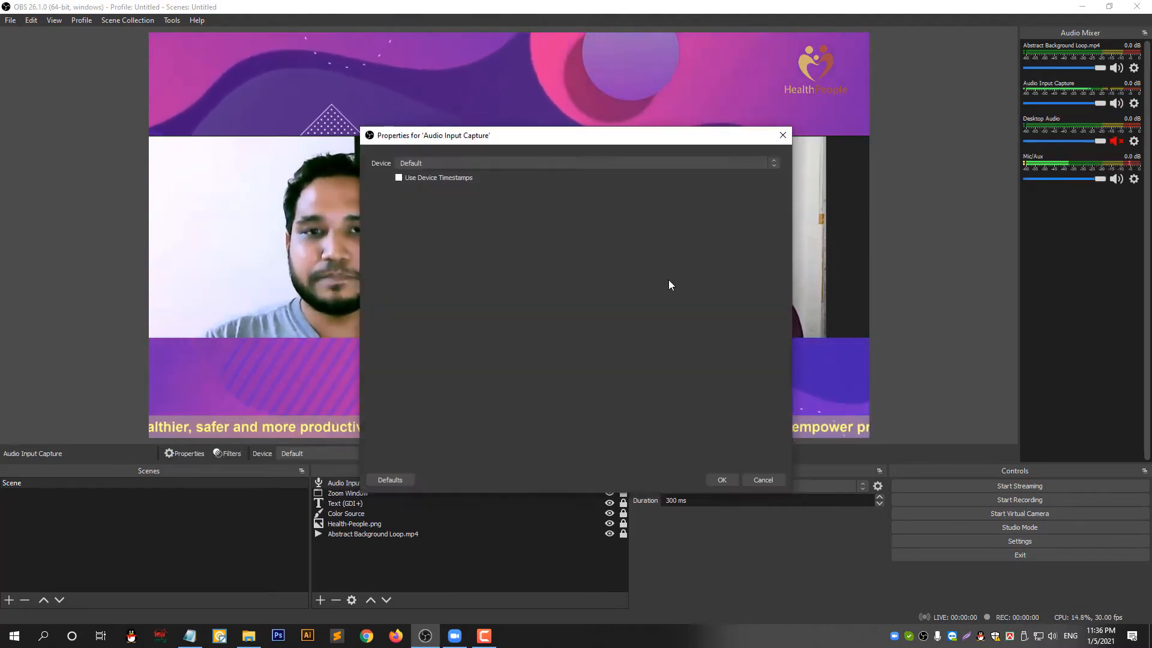
{"action": "left_click", "coordinate": [601, 161]}
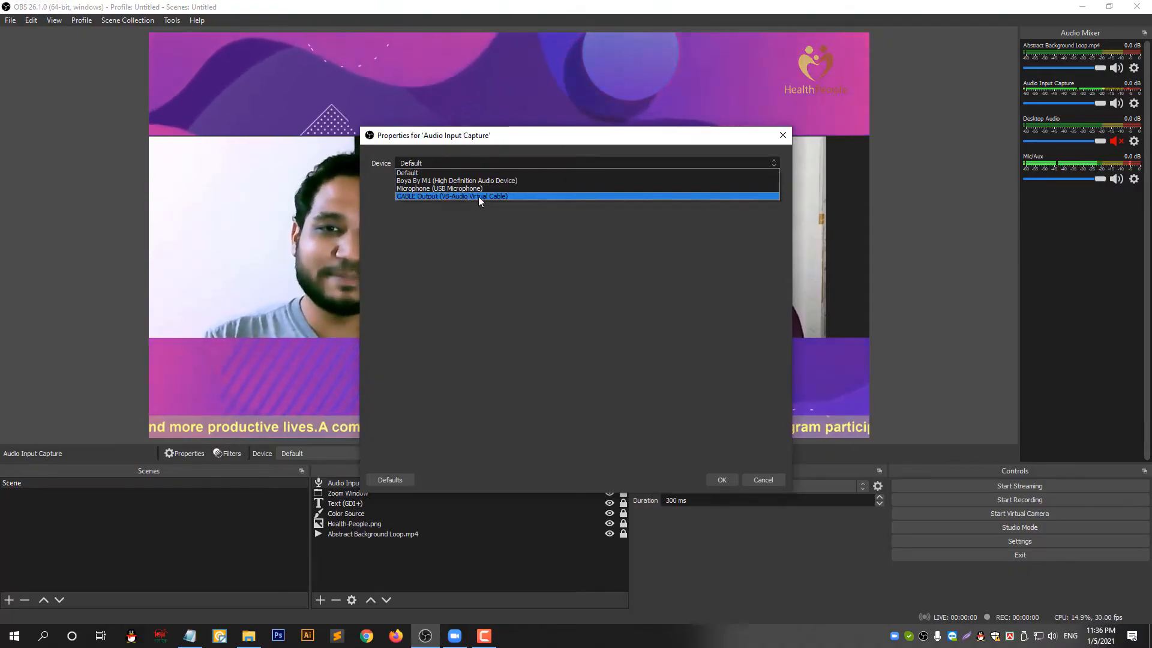
{"action": "left_click", "coordinate": [477, 196]}
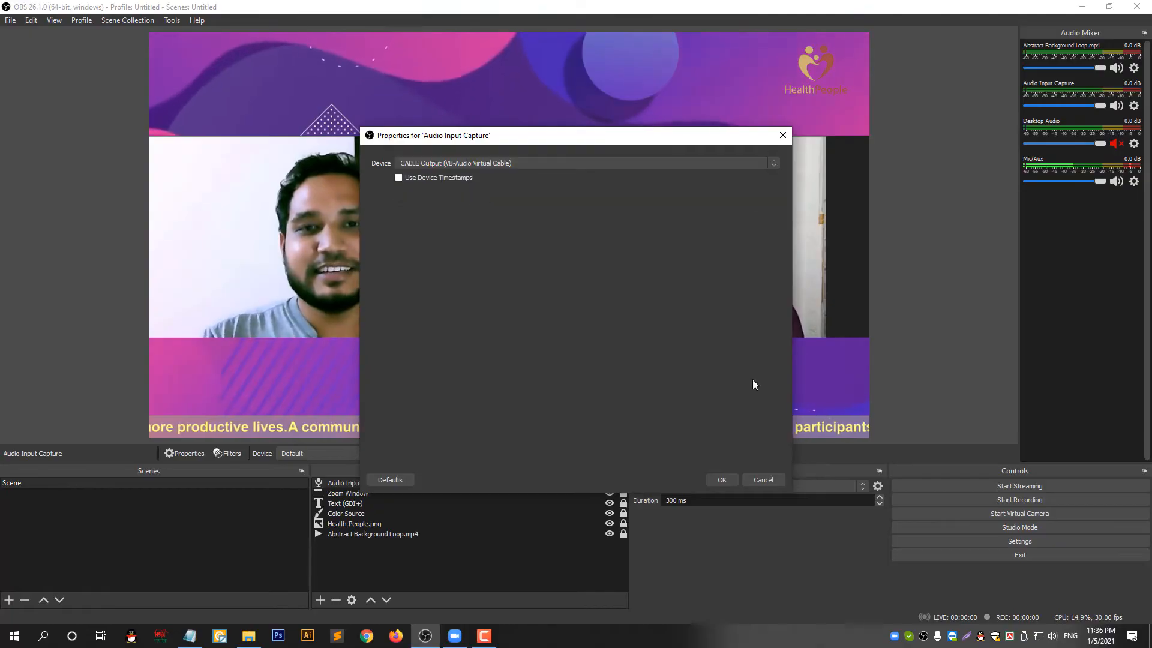
{"action": "left_click", "coordinate": [722, 480]}
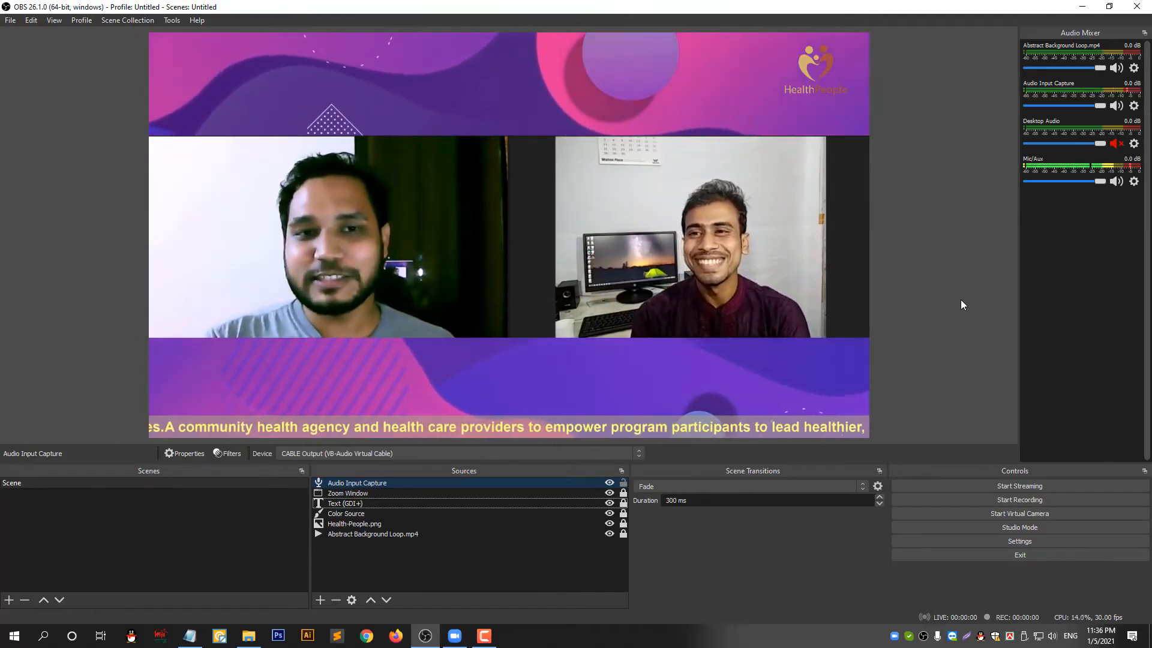
Hide the Abstract Background Loop.mp4 and Desktop Audio channels in the audio mixer.
{"action": "left_click", "coordinate": [1116, 68]}
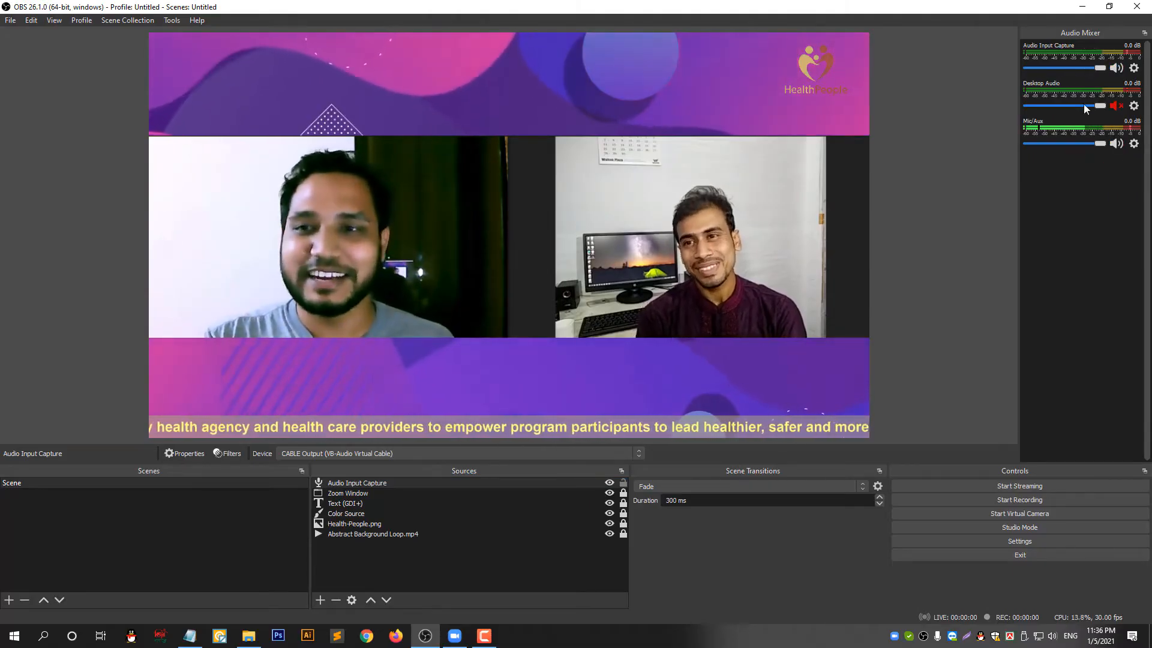
{"action": "right_click", "coordinate": [1083, 92]}
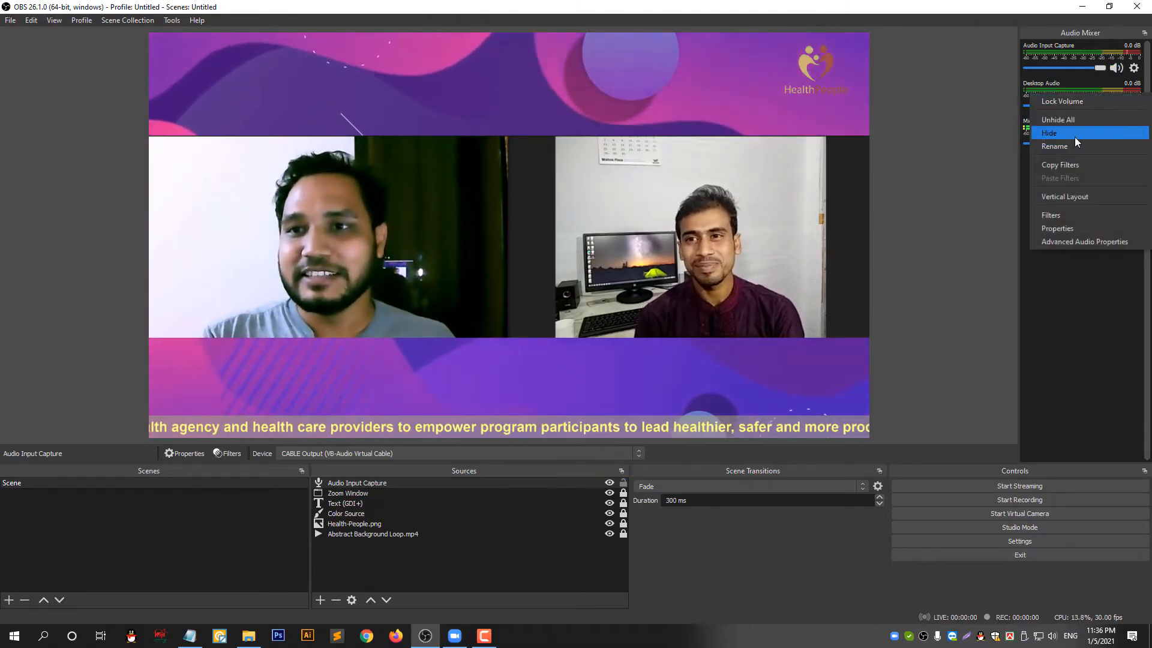
{"action": "left_click", "coordinate": [1081, 114]}
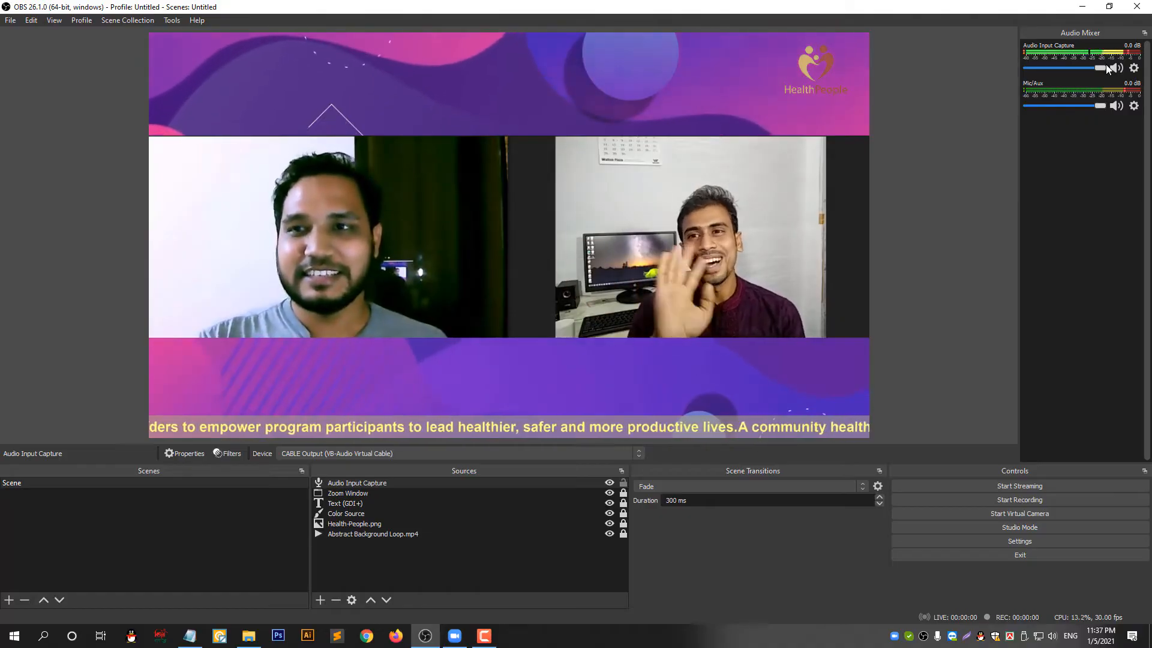
Set audio monitoring for Audio Input Capture to Monitor and Output in the advanced audio properties.
{"action": "left_click", "coordinate": [1137, 70]}
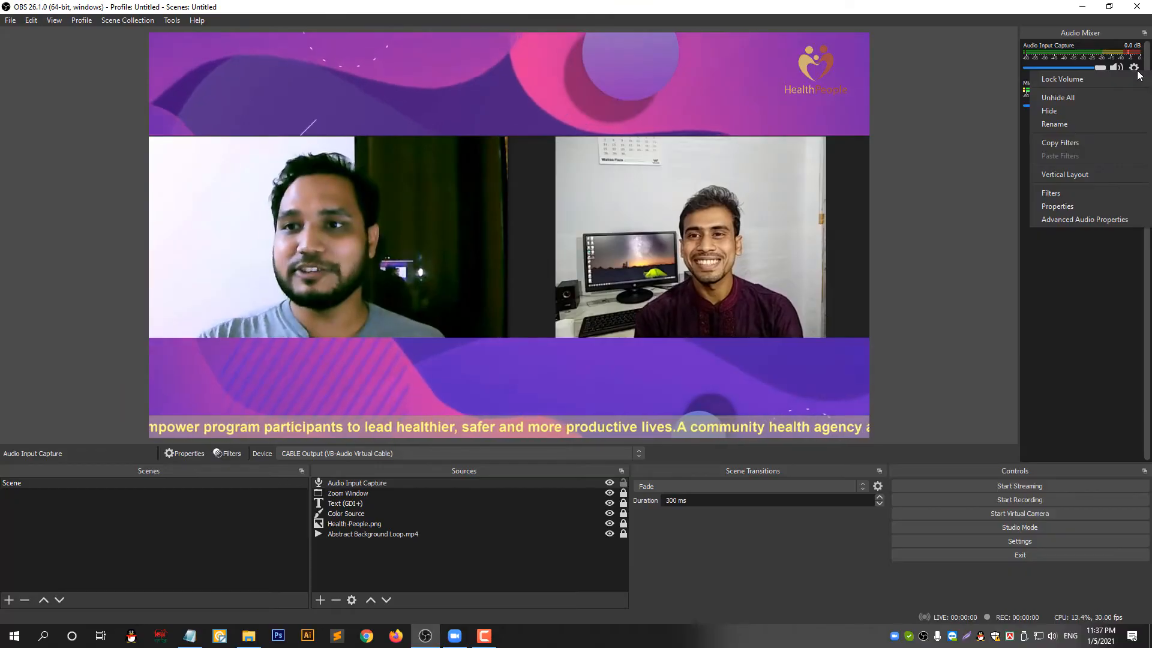
{"action": "left_click", "coordinate": [1087, 221]}
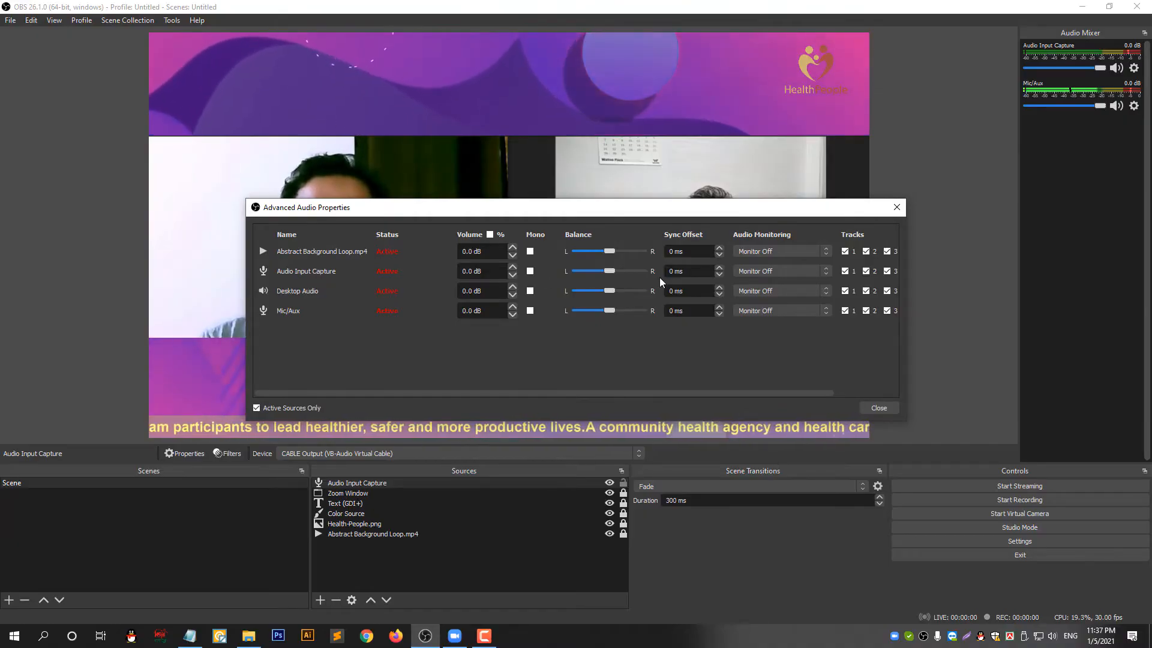
{"action": "left_click", "coordinate": [783, 271]}
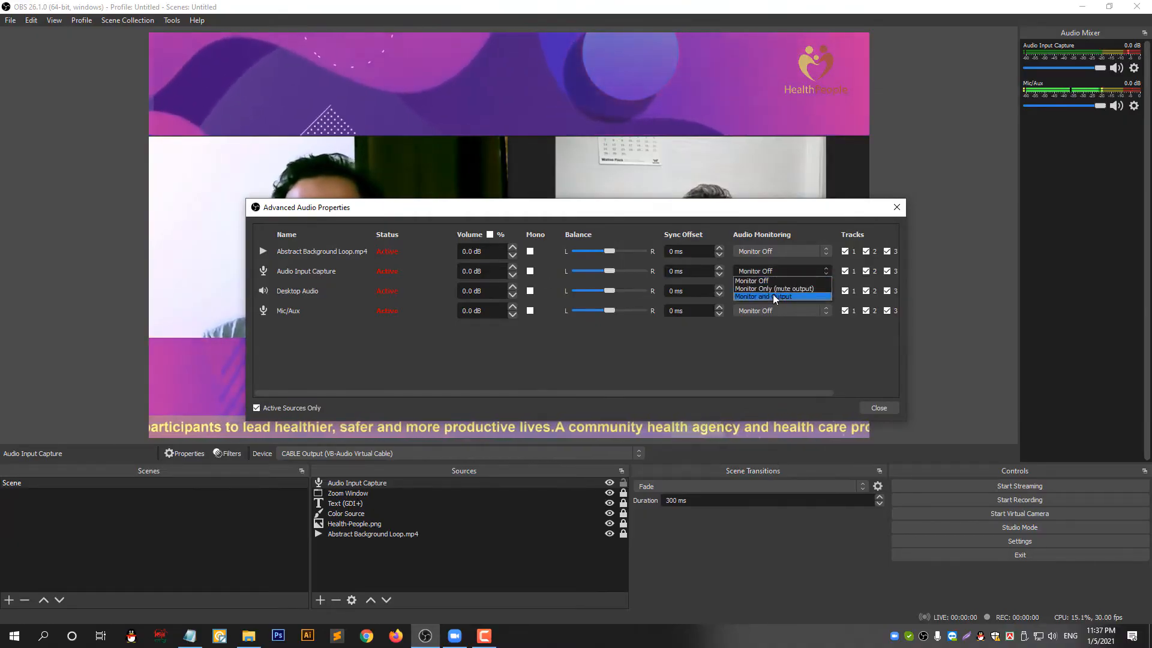
{"action": "left_click", "coordinate": [773, 294]}
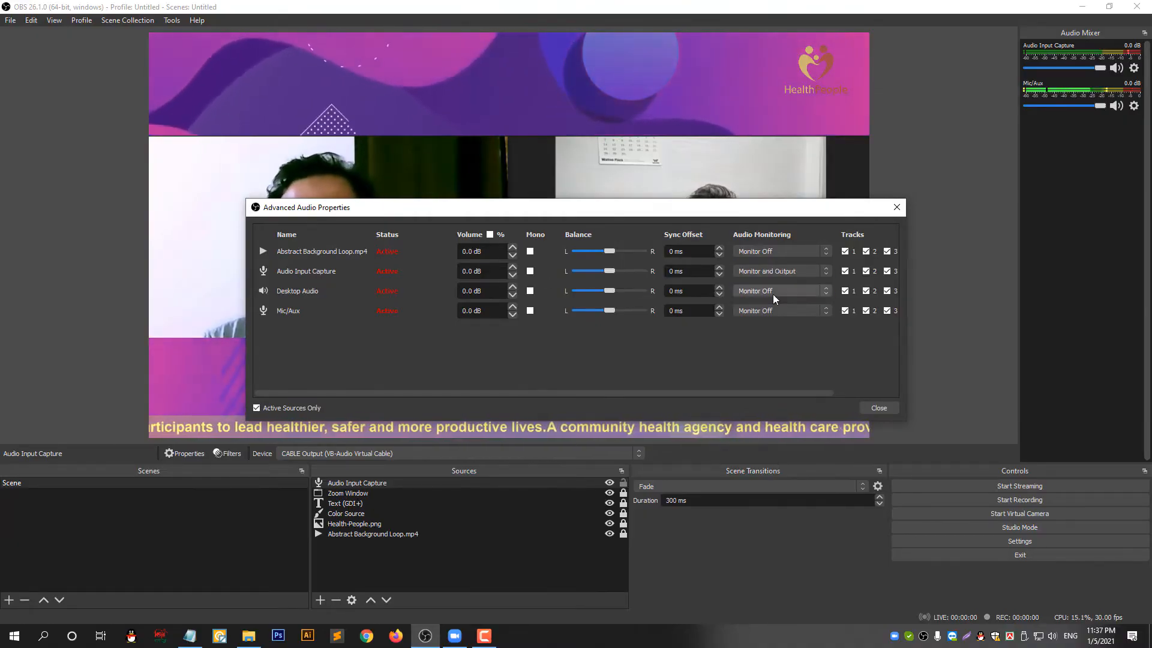
{"action": "left_click", "coordinate": [886, 409]}
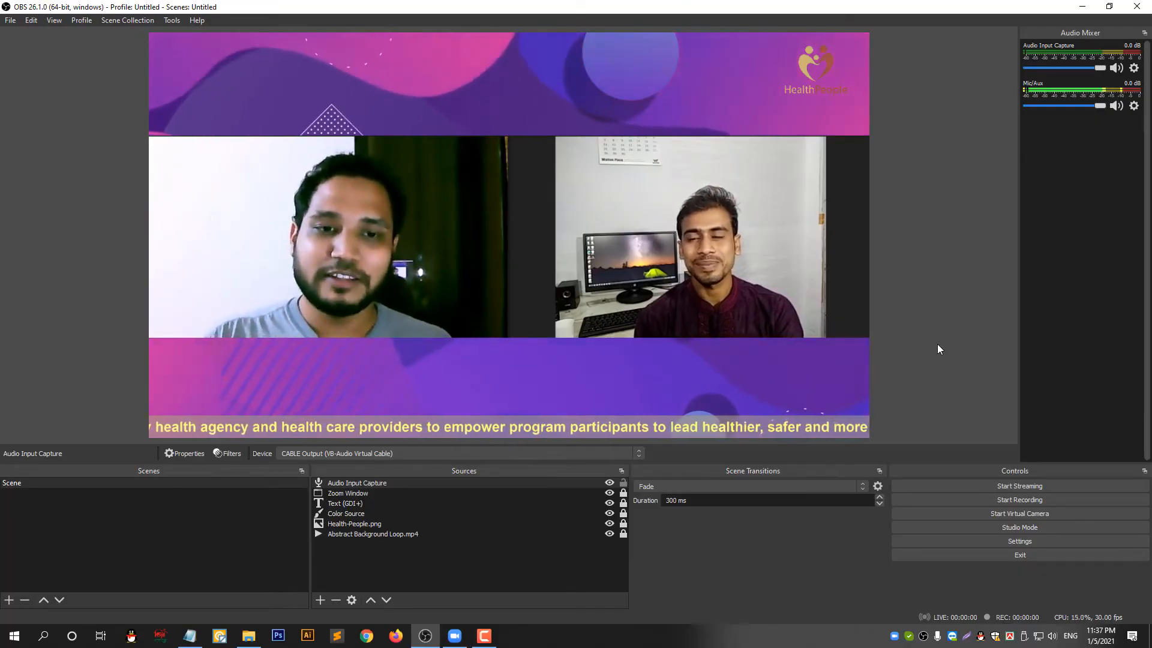
Rename the existing scene as Guest with Host.
{"action": "right_click", "coordinate": [136, 485]}
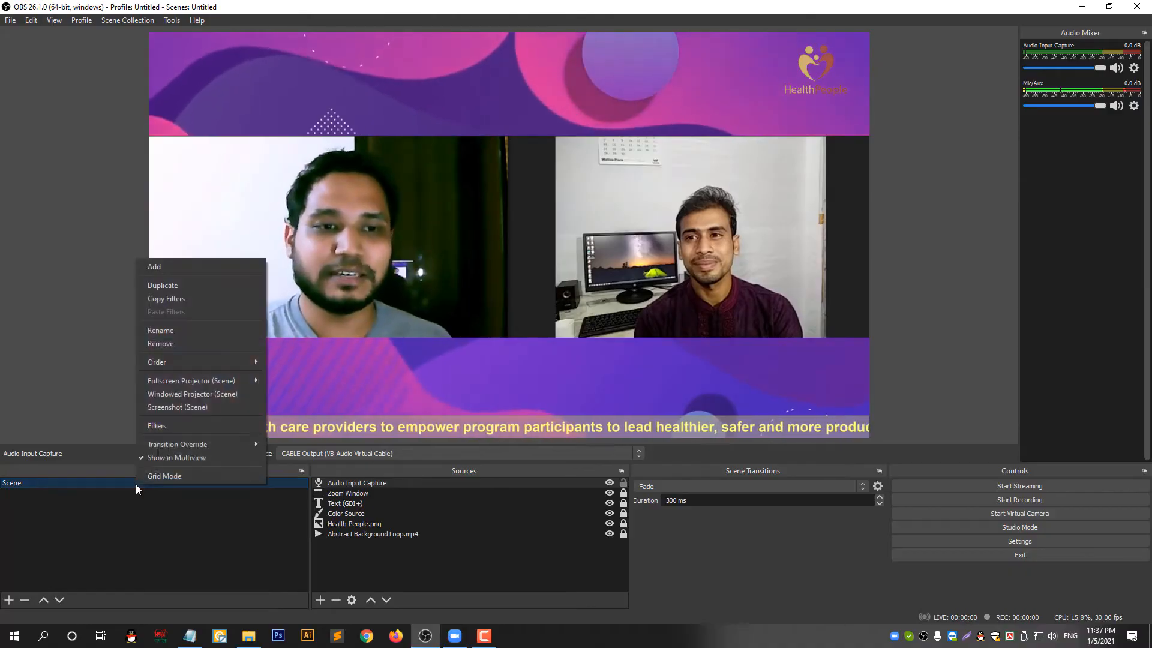
{"action": "left_click", "coordinate": [186, 328]}
{"action": "type", "text": "Guest wi"}
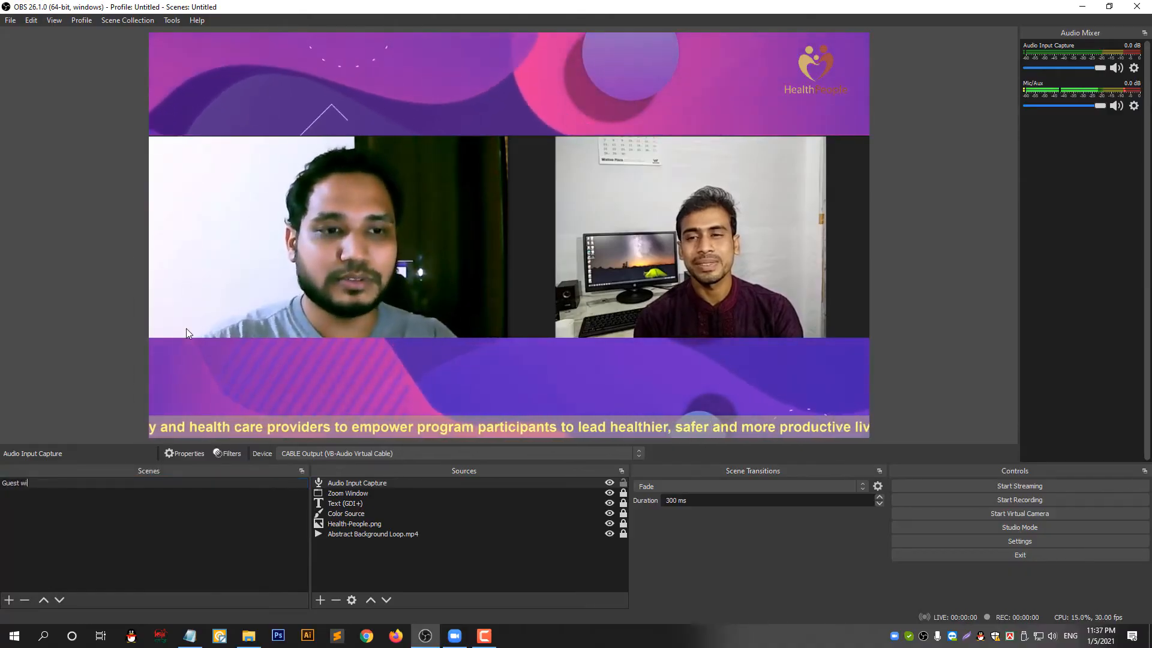
{"action": "type", "text": "th Host"}
{"action": "key", "text": "Return"}
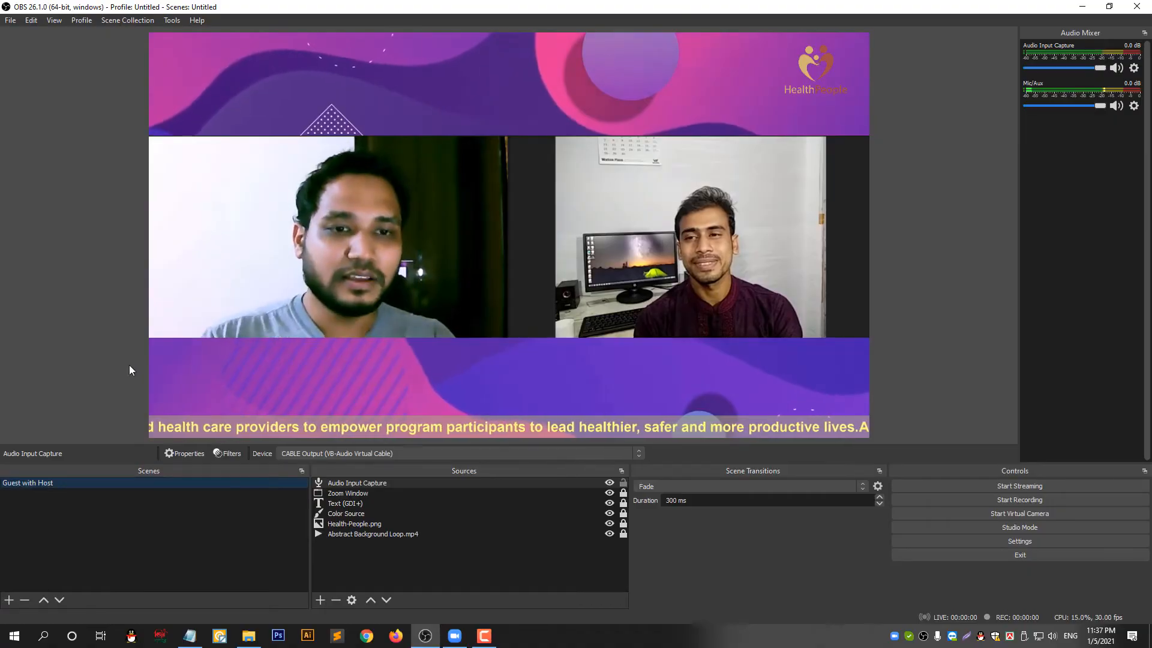
Duplicate the Guest with Host scene under the name Host Only.
{"action": "right_click", "coordinate": [133, 484]}
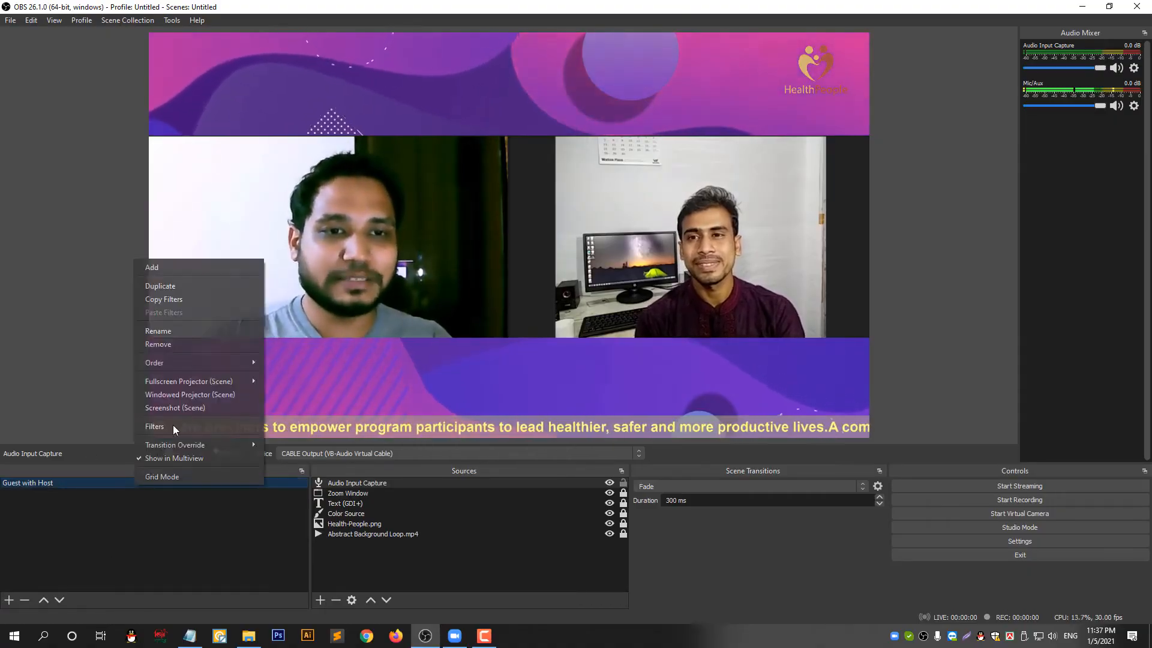
{"action": "left_click", "coordinate": [182, 287]}
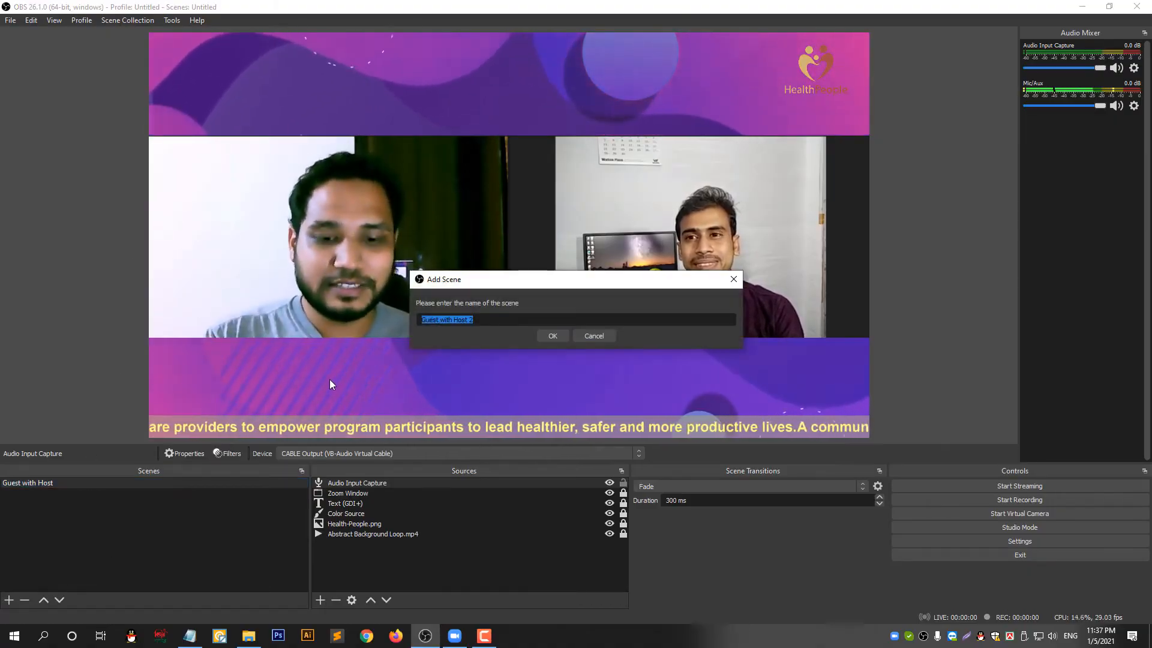
{"action": "type", "text": "Host Only"}
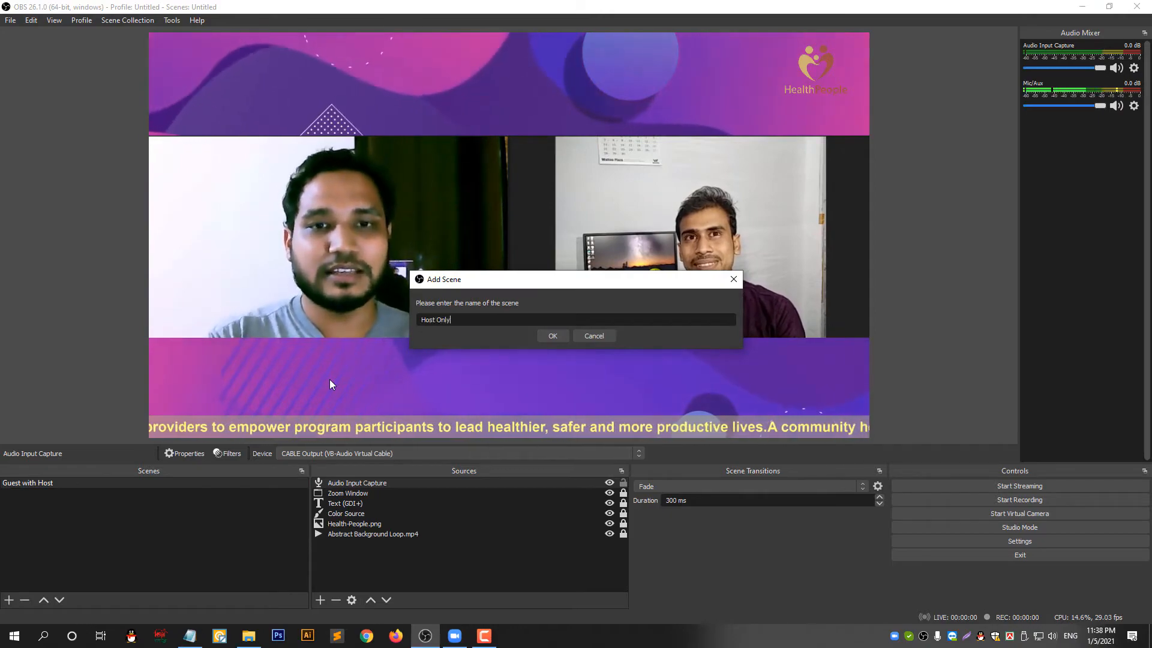
{"action": "key", "text": "Return"}
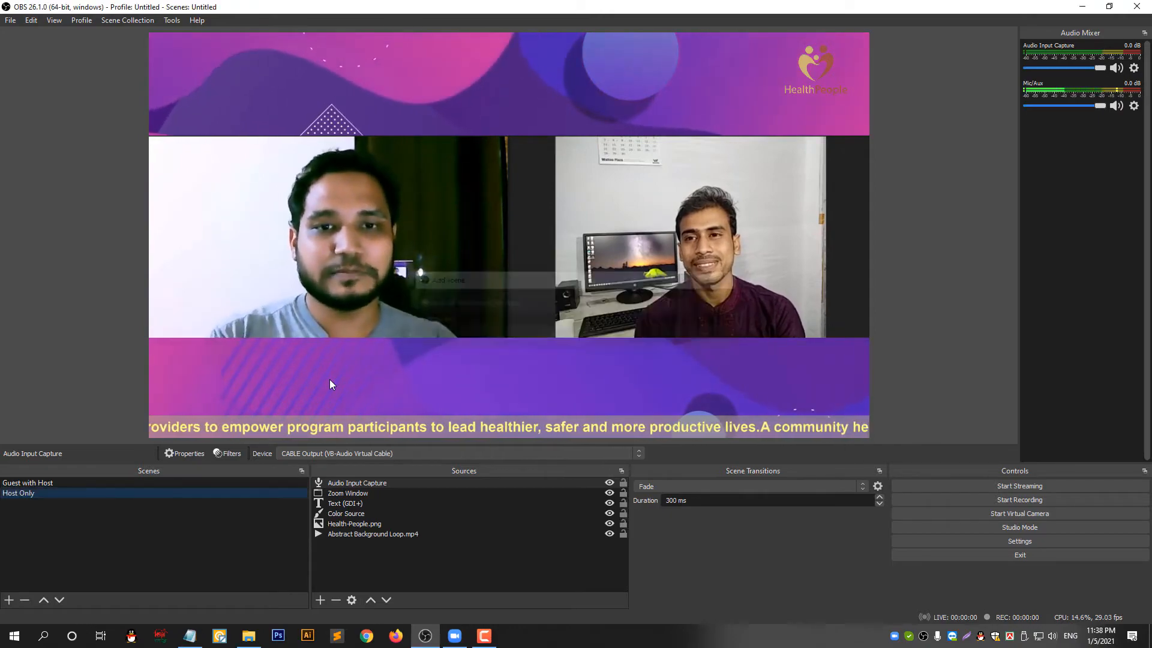
Lock every source in the Host Only scene except Zoom Window, keeping that capture selected.
{"action": "left_click", "coordinate": [366, 493]}
{"action": "left_click", "coordinate": [623, 482]}
{"action": "left_click", "coordinate": [623, 502]}
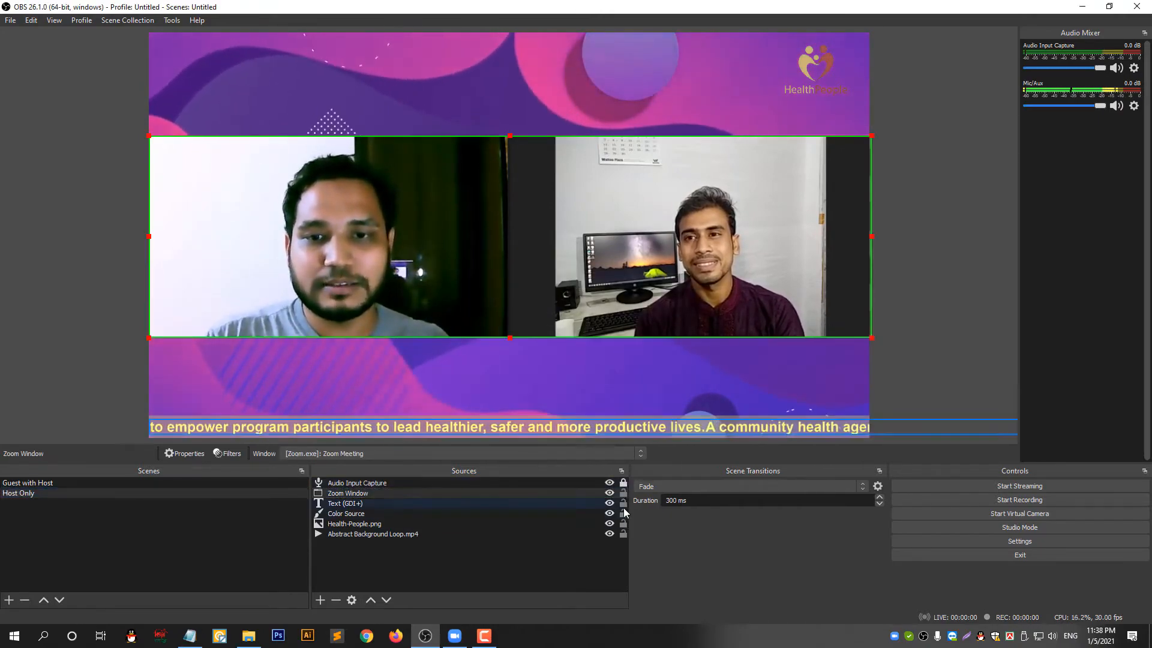
{"action": "left_click", "coordinate": [623, 512]}
{"action": "left_click", "coordinate": [622, 534]}
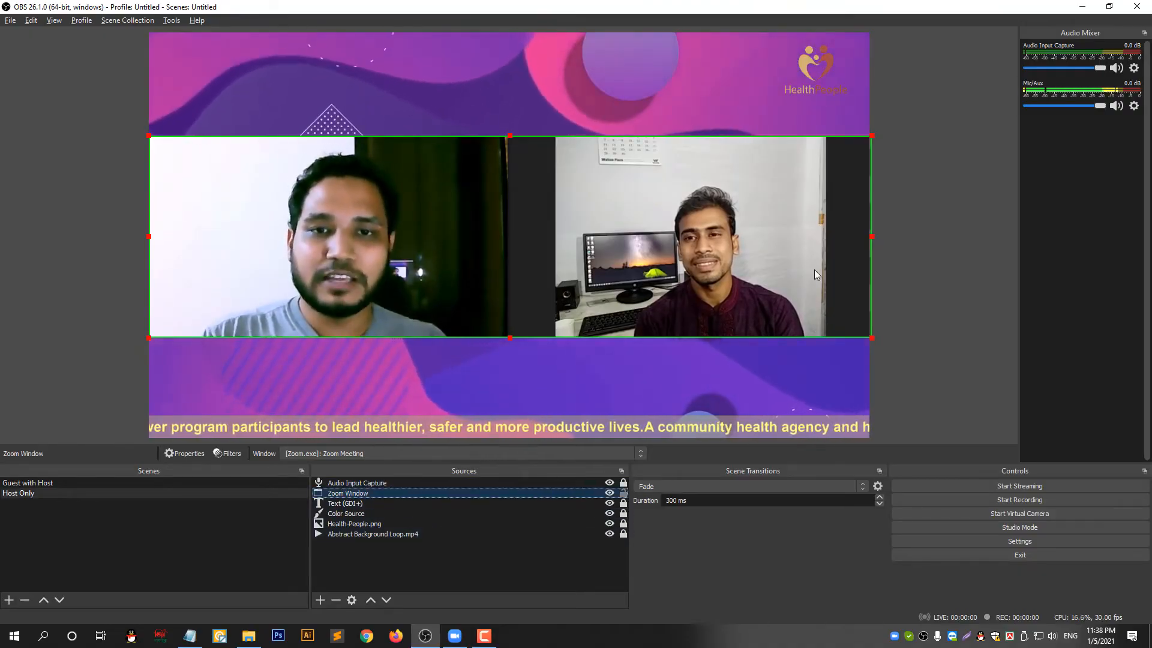
Crop the Zoom Window capture to the host's half and enlarge it to fill the Host Only canvas.
{"action": "left_click_drag", "start_coordinate": [873, 237], "coordinate": [502, 236]}
{"action": "left_click_drag", "start_coordinate": [409, 232], "coordinate": [411, 123]}
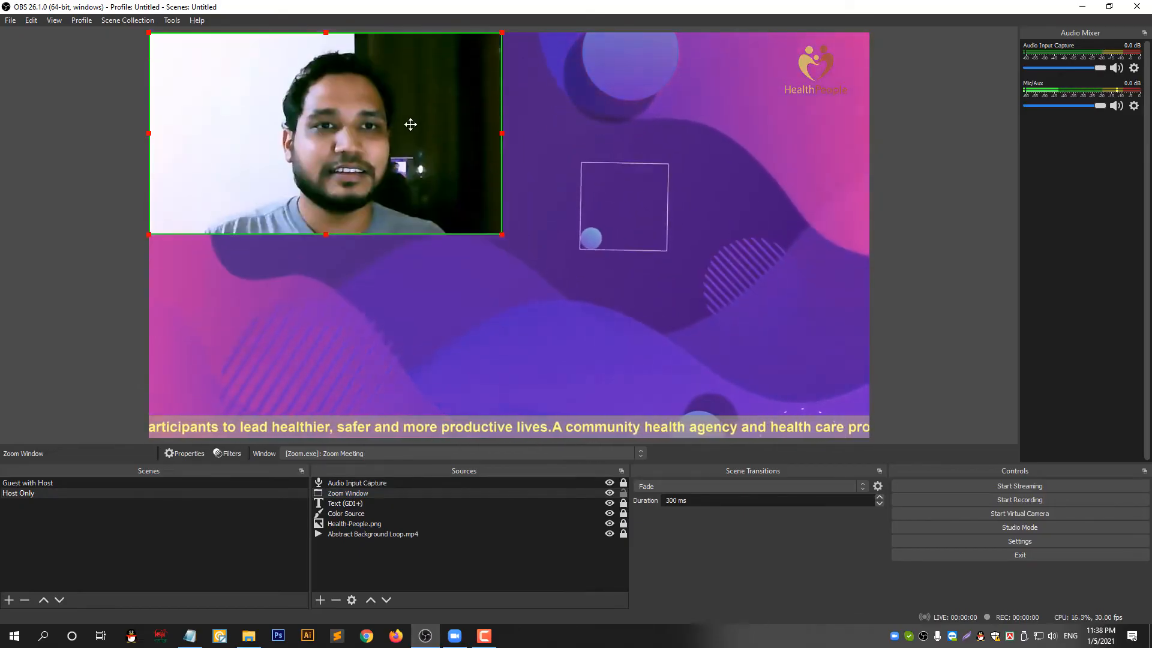
{"action": "left_click_drag", "start_coordinate": [501, 235], "coordinate": [869, 446]}
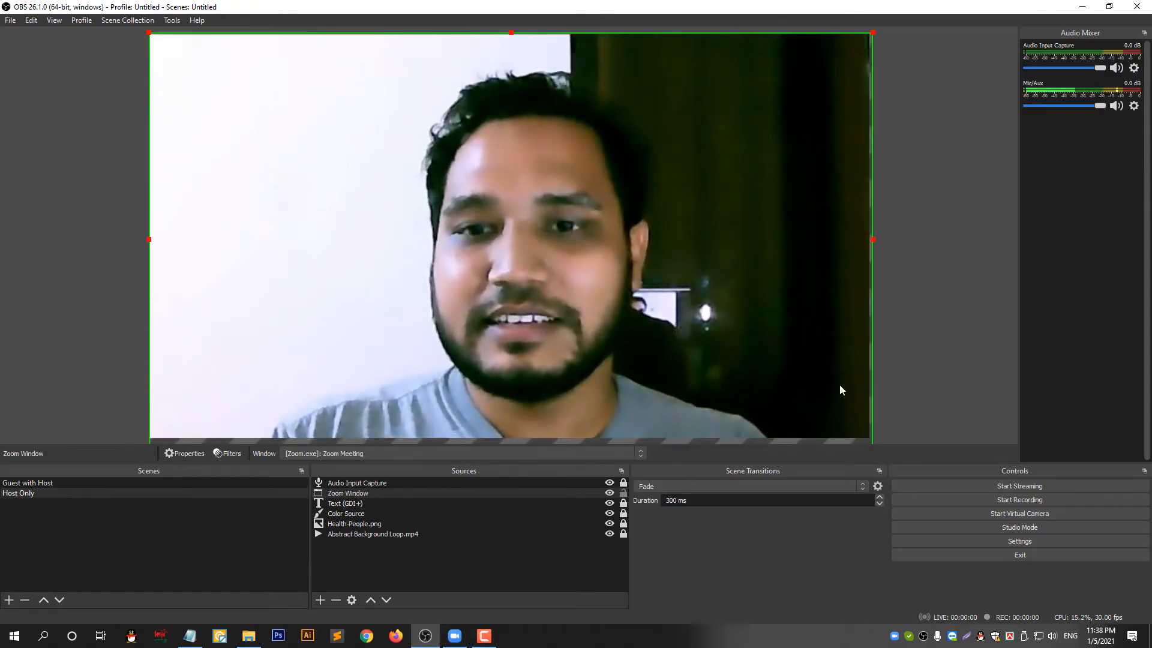
{"action": "left_click_drag", "start_coordinate": [840, 384], "coordinate": [838, 377]}
Reorder the Zoom Window source so it sits directly above Abstract Background Loop.mp4, beneath the logo and ticker.
{"action": "left_click", "coordinate": [355, 492]}
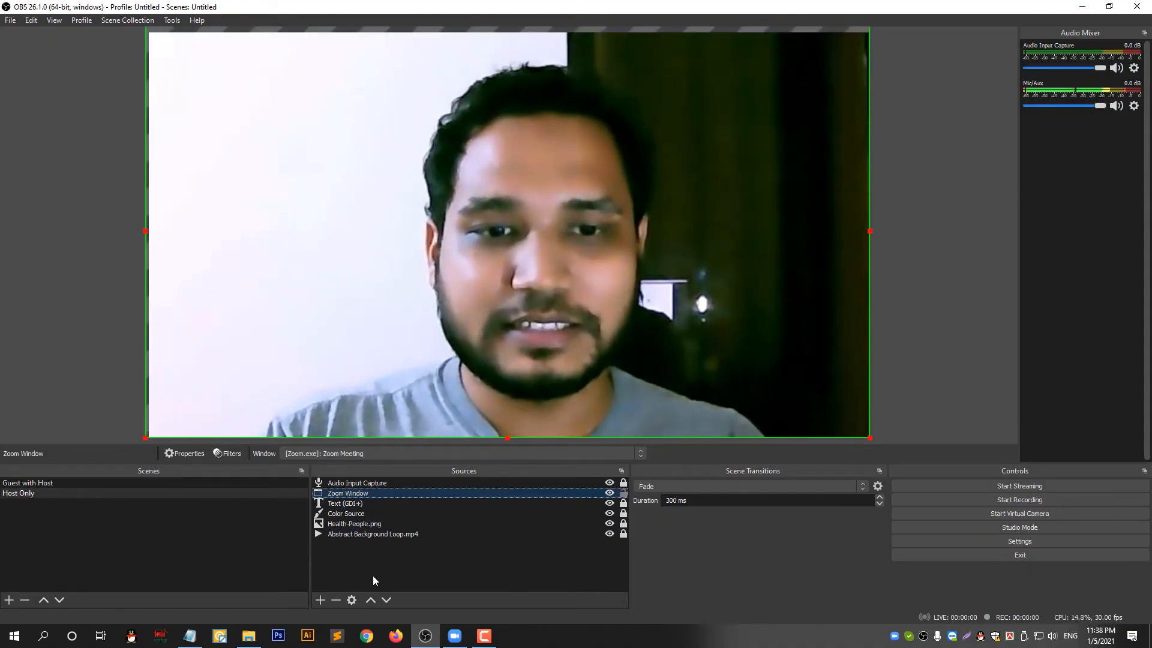
{"action": "left_click", "coordinate": [386, 600]}
{"action": "left_click", "coordinate": [387, 600]}
{"action": "left_click", "coordinate": [386, 600]}
{"action": "left_click", "coordinate": [387, 600]}
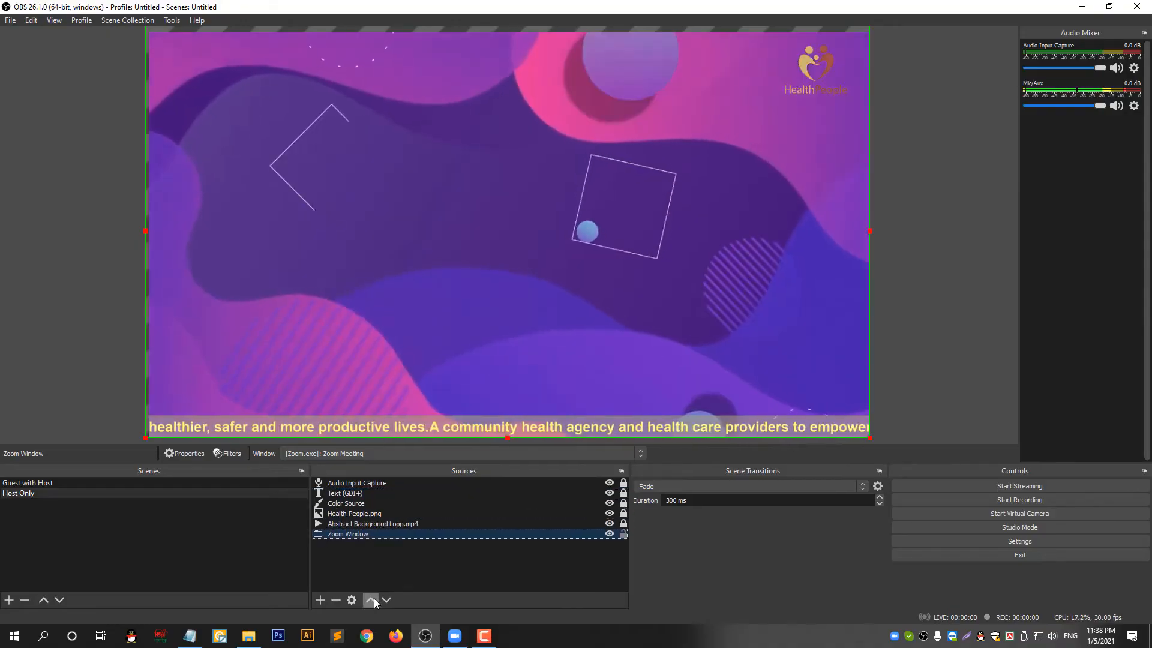
{"action": "left_click", "coordinate": [372, 599]}
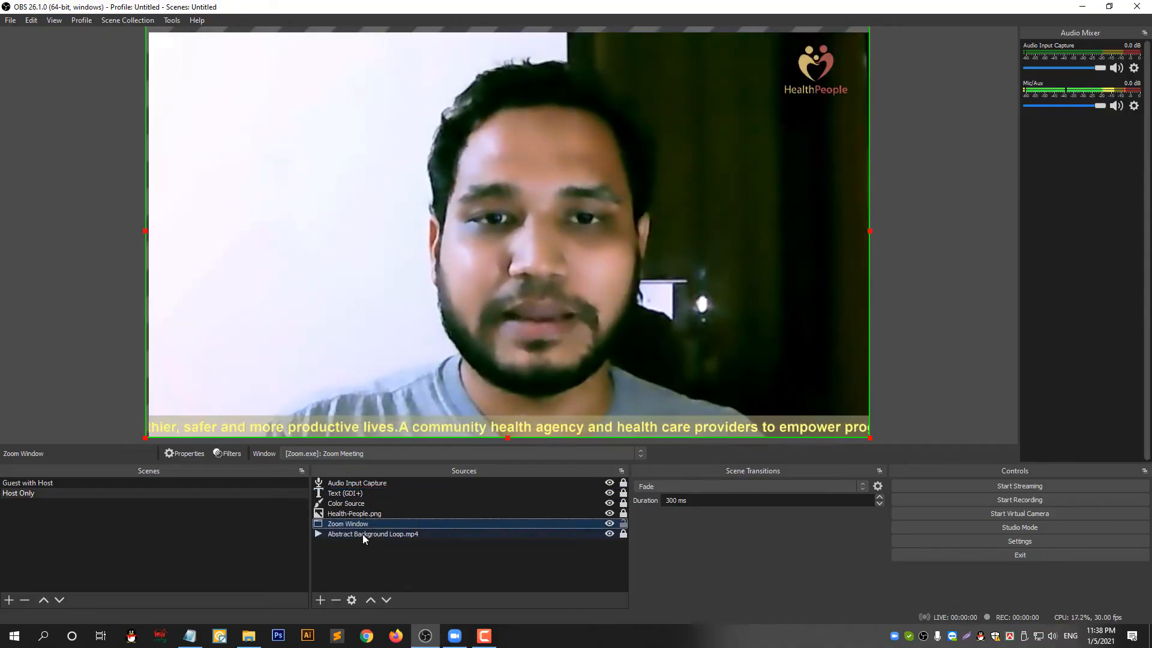
{"action": "left_click", "coordinate": [527, 556]}
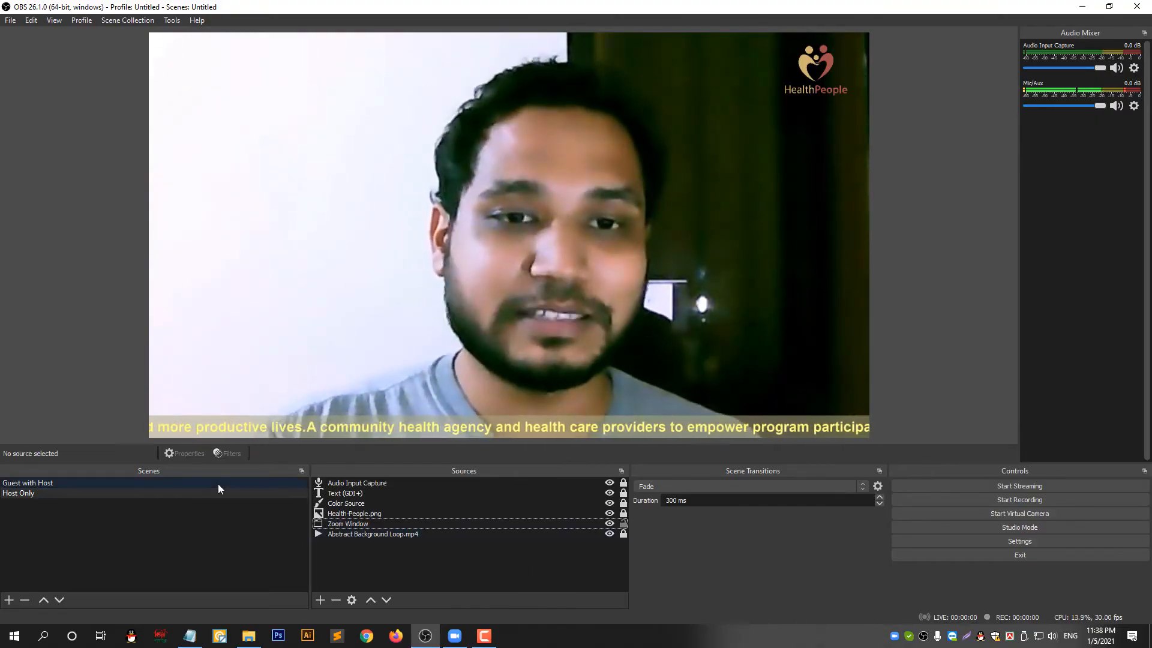
Duplicate the Guest with Host scene under the name Guest Only.
{"action": "left_click", "coordinate": [177, 481]}
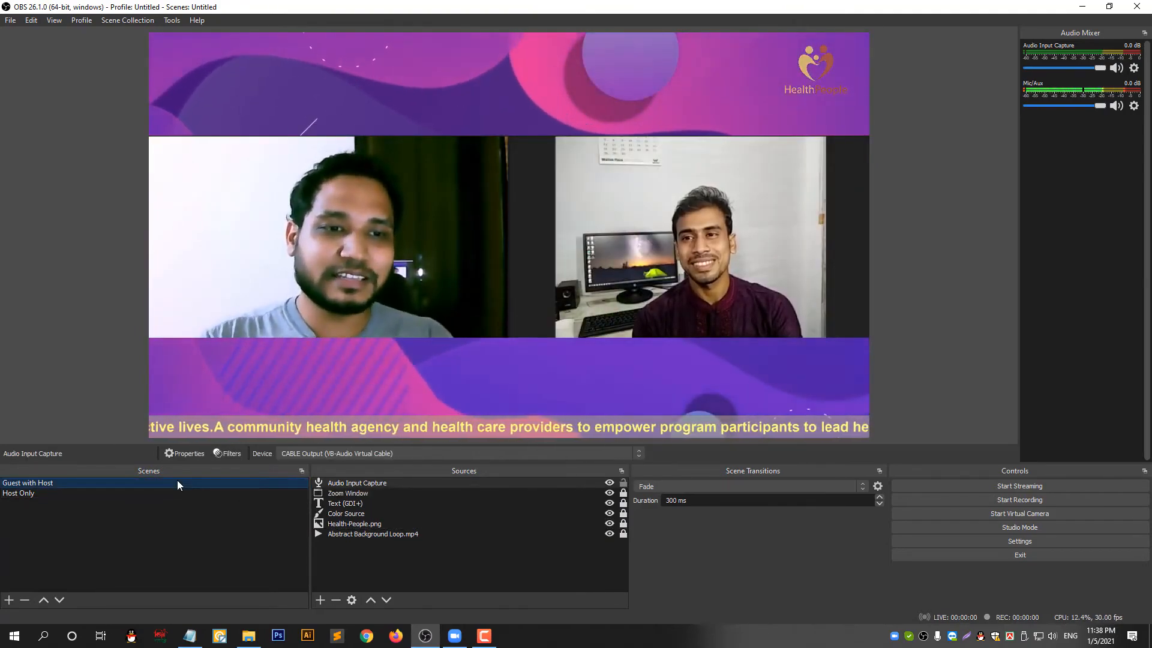
{"action": "right_click", "coordinate": [28, 482]}
{"action": "left_click", "coordinate": [46, 265]}
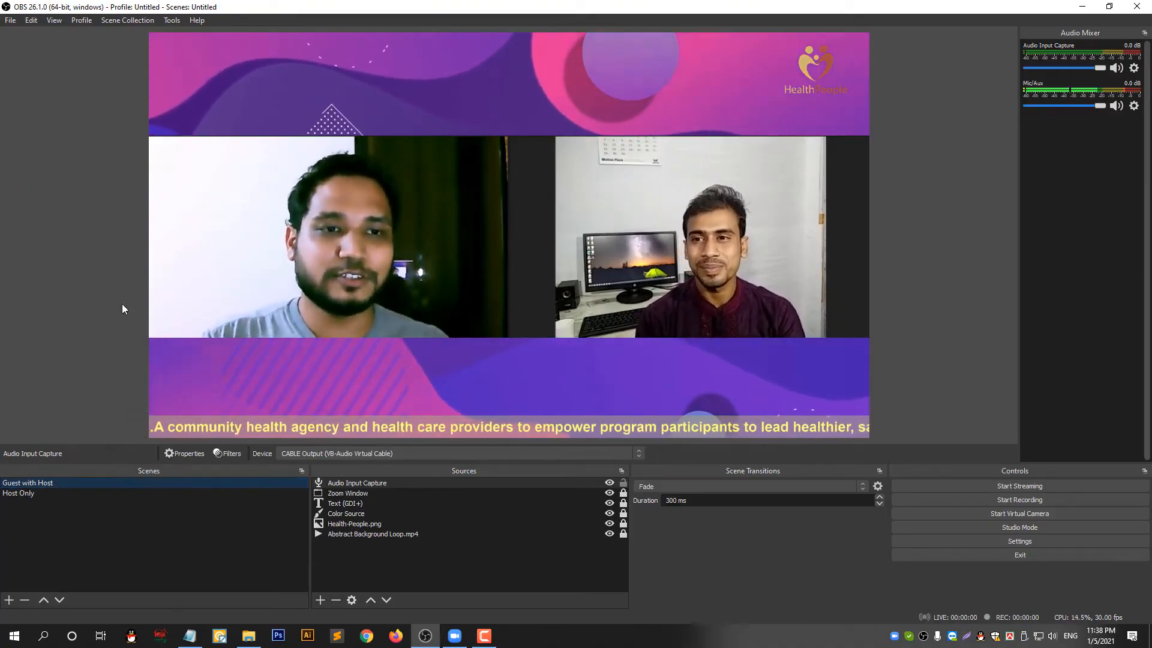
{"action": "type", "text": "Guest Only"}
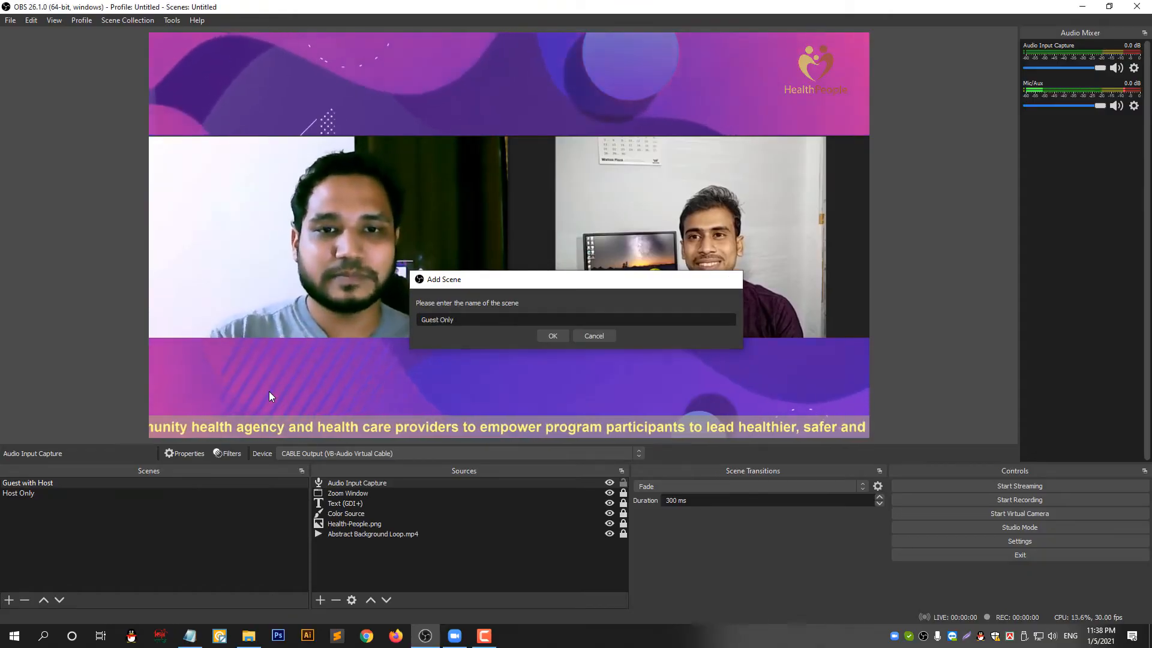
{"action": "key", "text": "Return"}
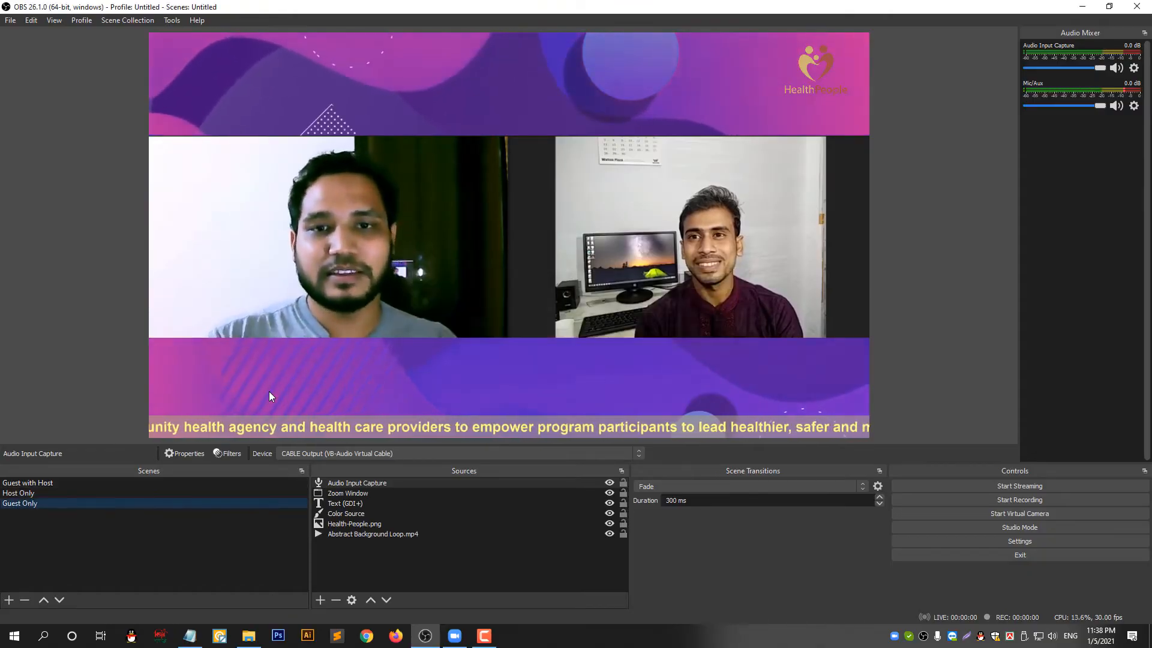
Lock every Guest Only source except Zoom Window, and move Zoom Window directly above Abstract Background Loop.mp4.
{"action": "left_click", "coordinate": [622, 483]}
{"action": "left_click", "coordinate": [622, 503]}
{"action": "left_click", "coordinate": [622, 513]}
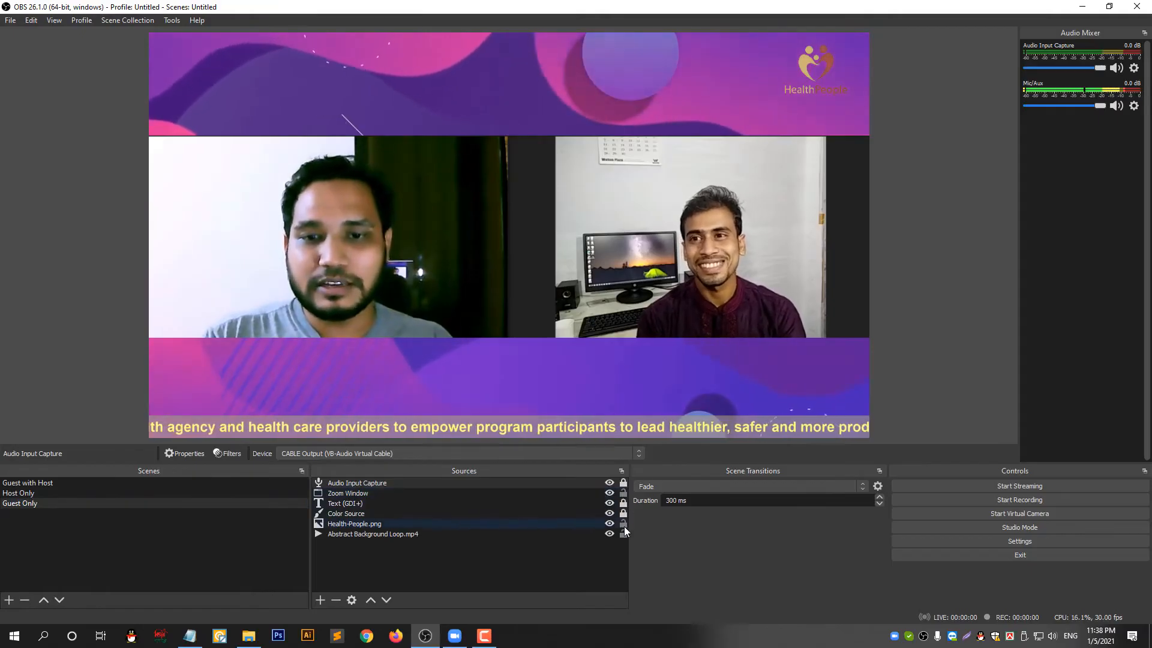
{"action": "left_click", "coordinate": [623, 523]}
{"action": "left_click", "coordinate": [622, 533]}
{"action": "left_click", "coordinate": [565, 494]}
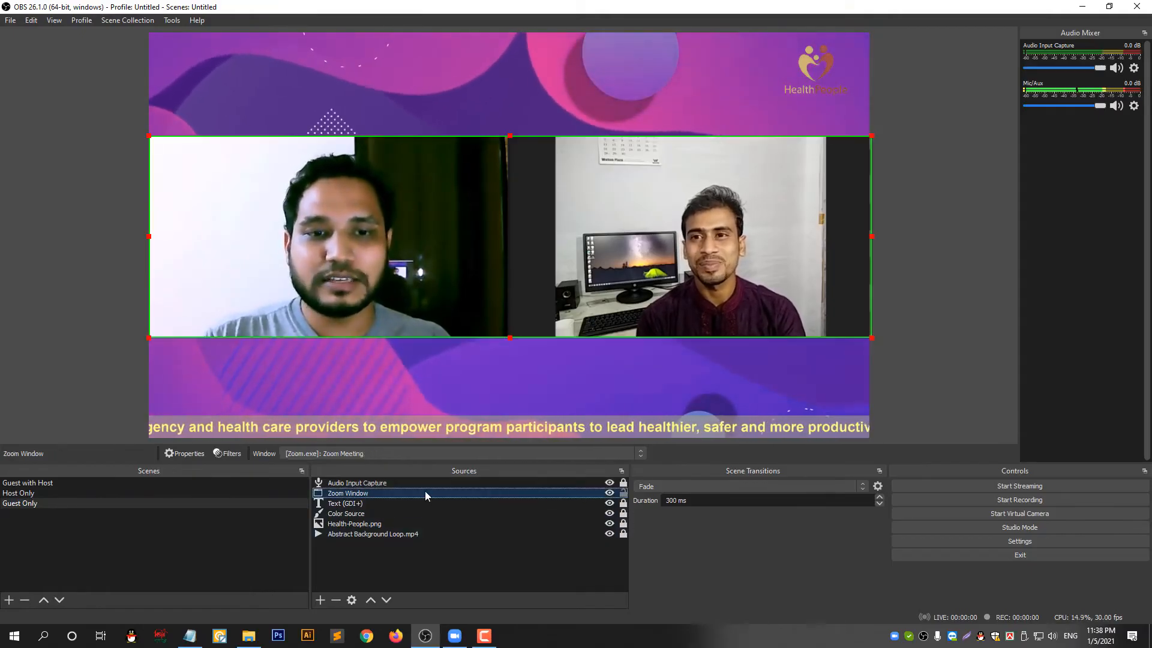
{"action": "left_click_drag", "start_coordinate": [409, 491], "coordinate": [402, 524]}
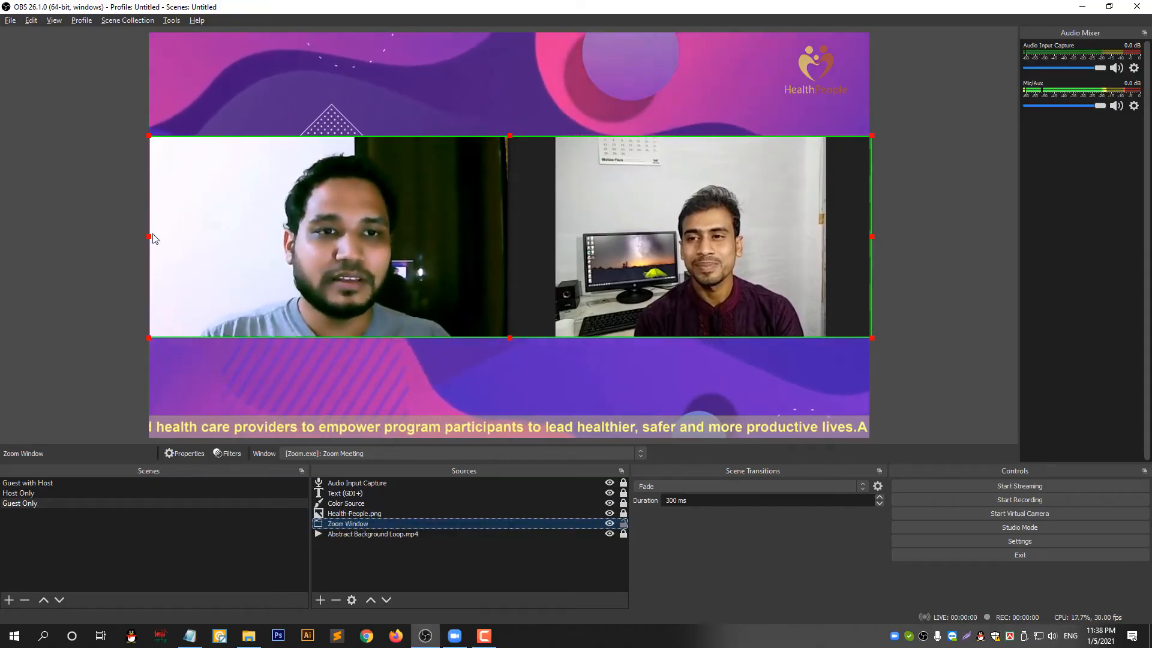
Crop the Zoom Window capture to the guest's half and scale it to fill the Guest Only canvas.
{"action": "left_click_drag", "start_coordinate": [149, 236], "coordinate": [183, 130]}
{"action": "left_click_drag", "start_coordinate": [510, 238], "coordinate": [861, 439]}
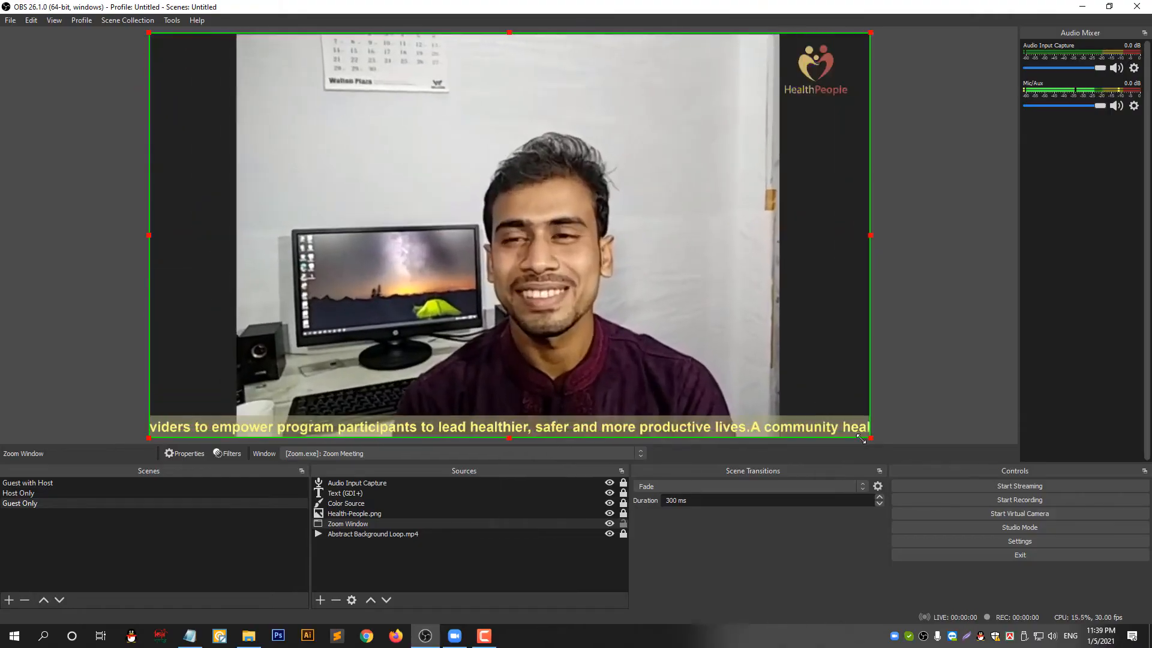
{"action": "left_click", "coordinate": [920, 397]}
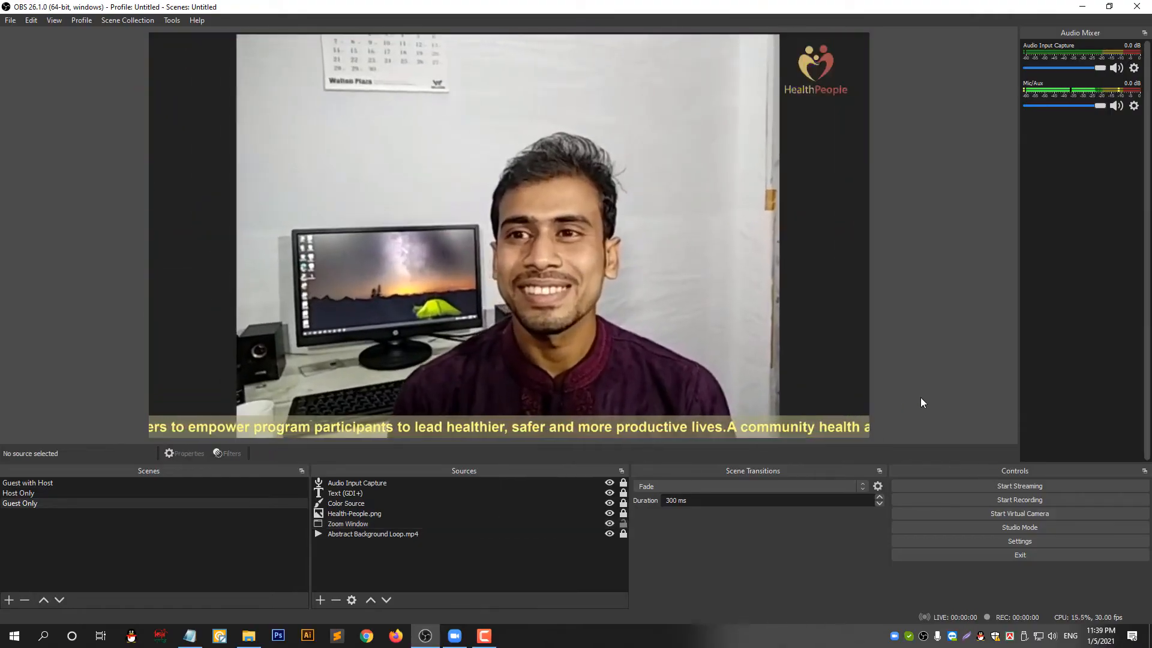
Preview the Guest with Host, Host Only and Guest Only scenes in turn, ending on Guest with Host.
{"action": "left_click", "coordinate": [78, 484]}
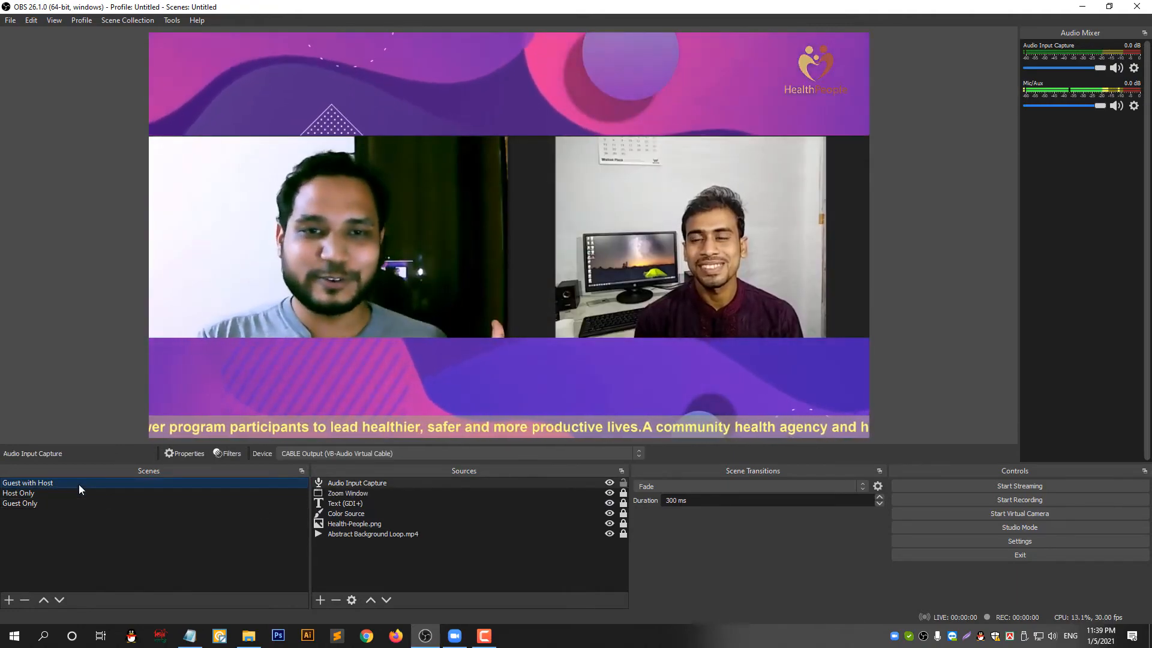
{"action": "left_click", "coordinate": [67, 492]}
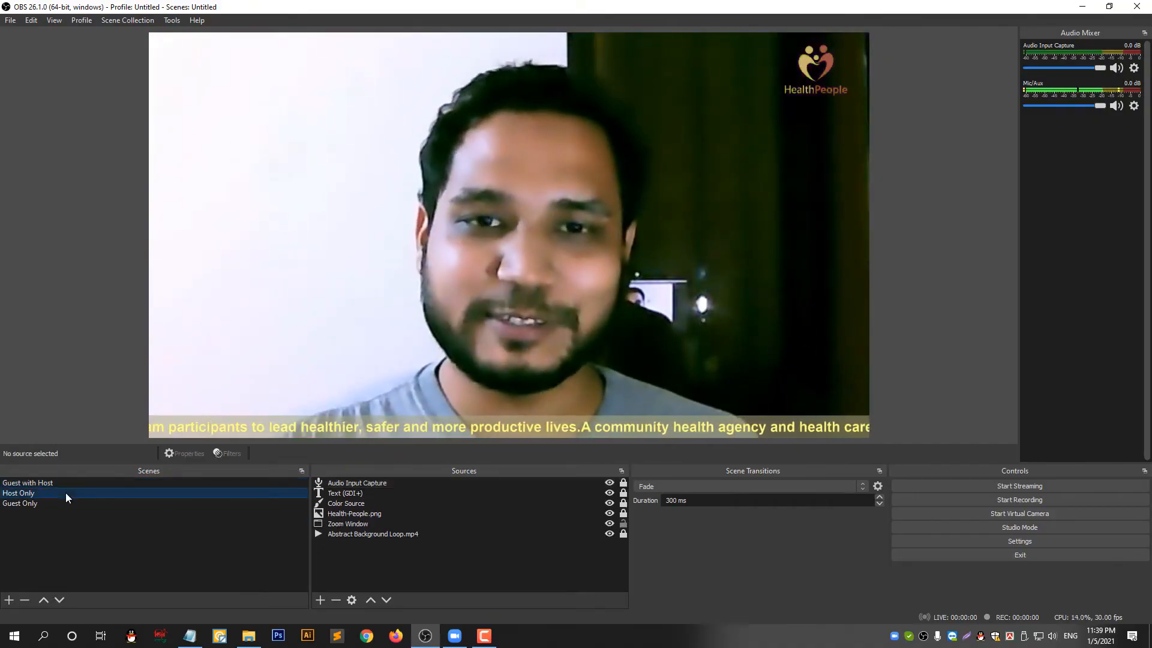
{"action": "left_click", "coordinate": [53, 502]}
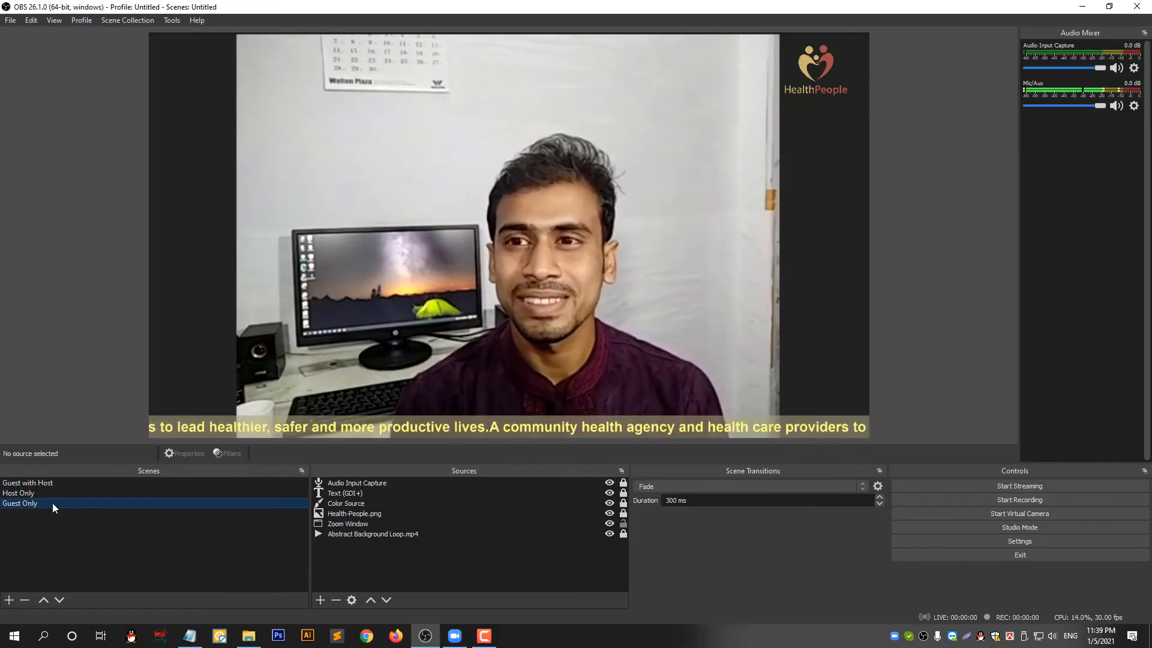
{"action": "left_click", "coordinate": [61, 483]}
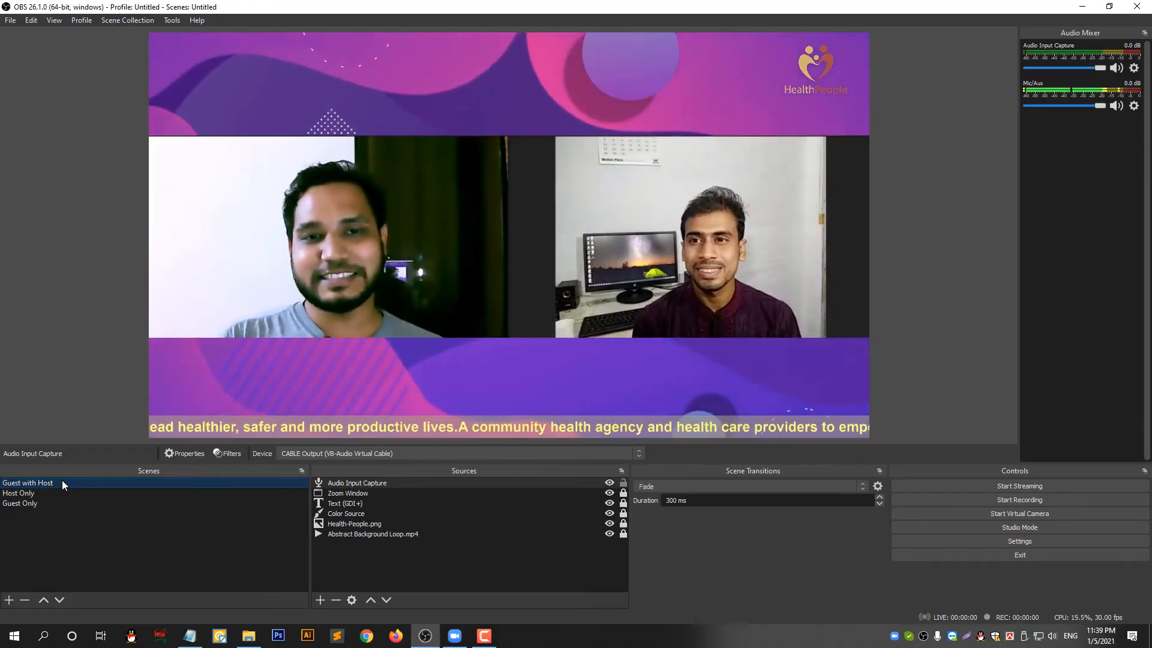